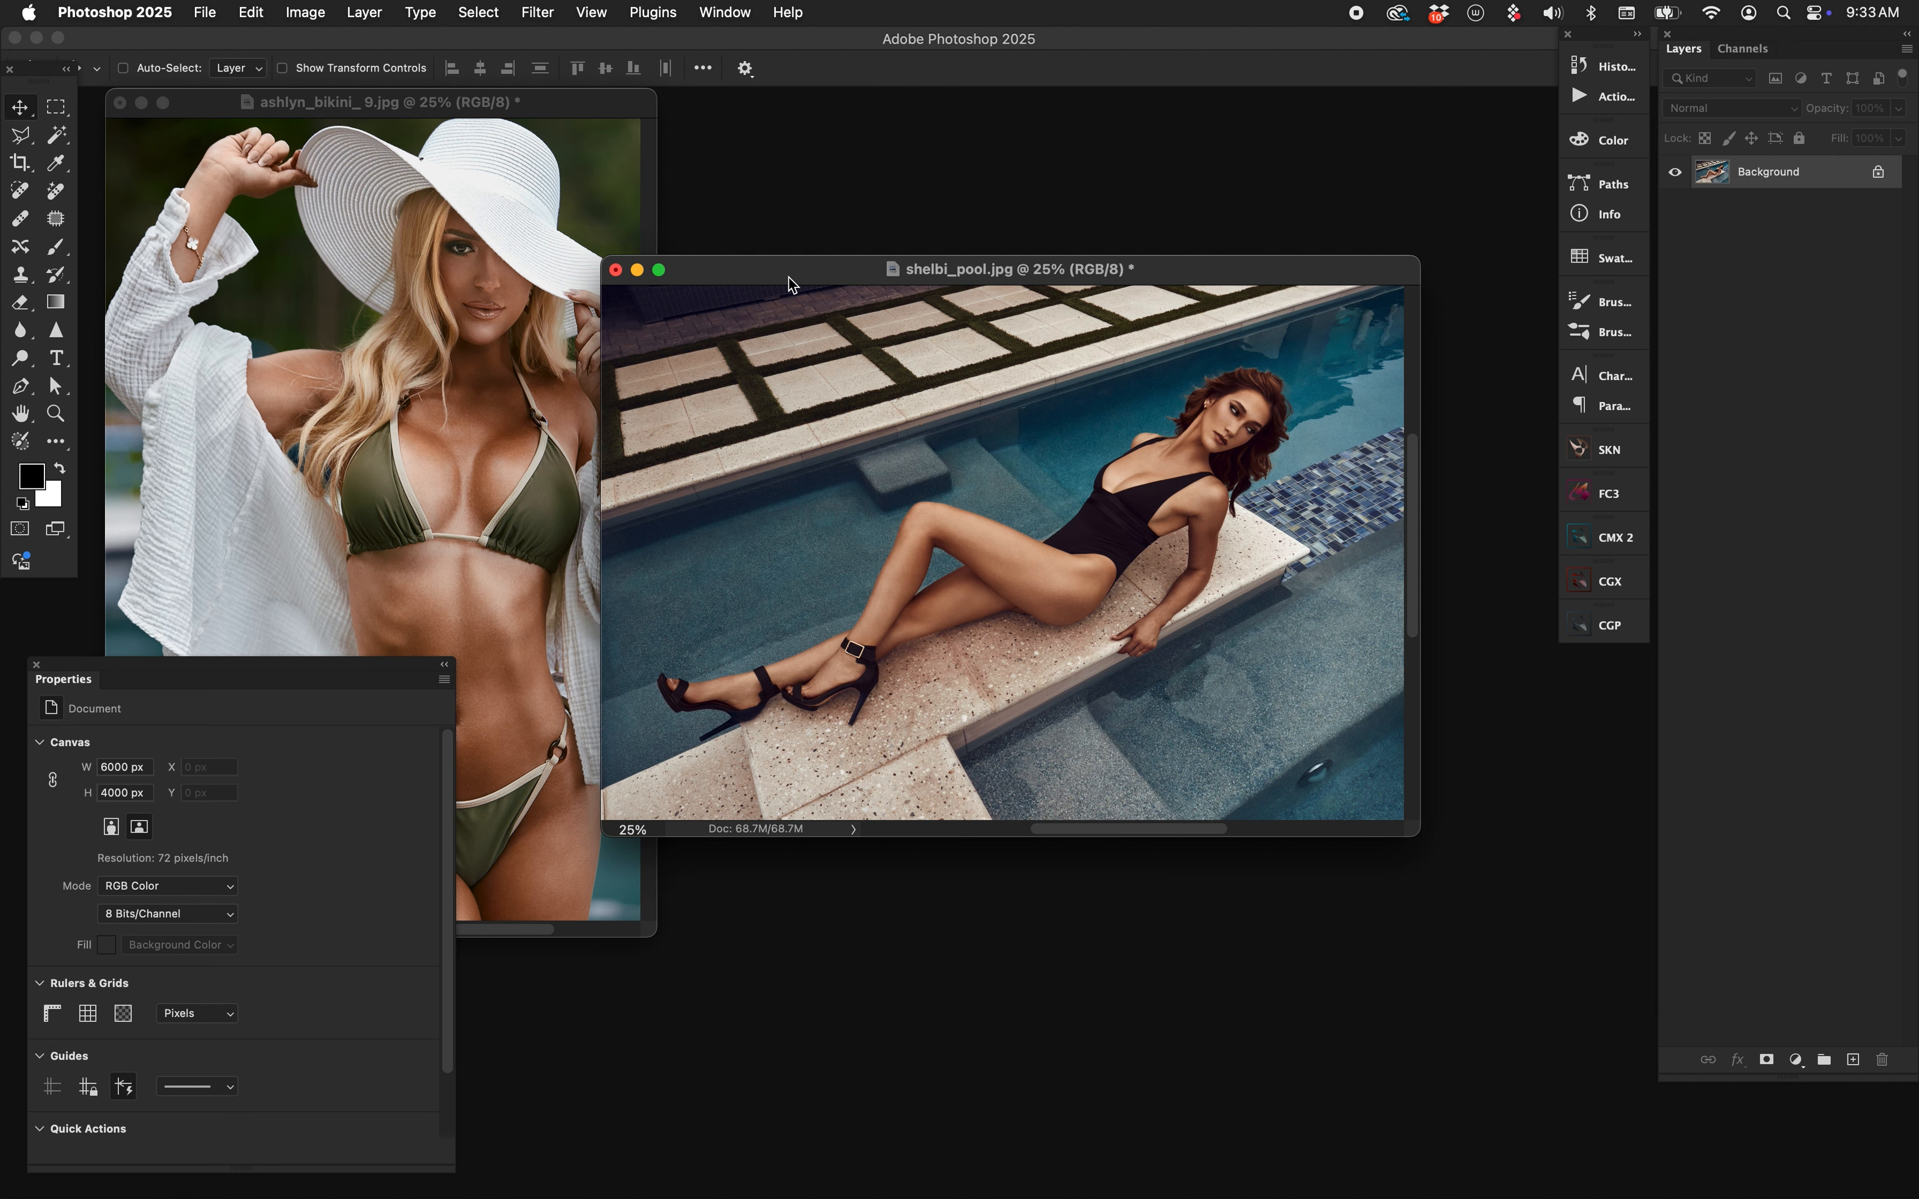
# Move the pool photo window up-right and the Properties panel down-left, briefly checking the SKN panel.
pyautogui.moveTo(751, 272); pyautogui.dragTo(853, 230)
pyautogui.moveTo(374, 681); pyautogui.dragTo(253, 811)
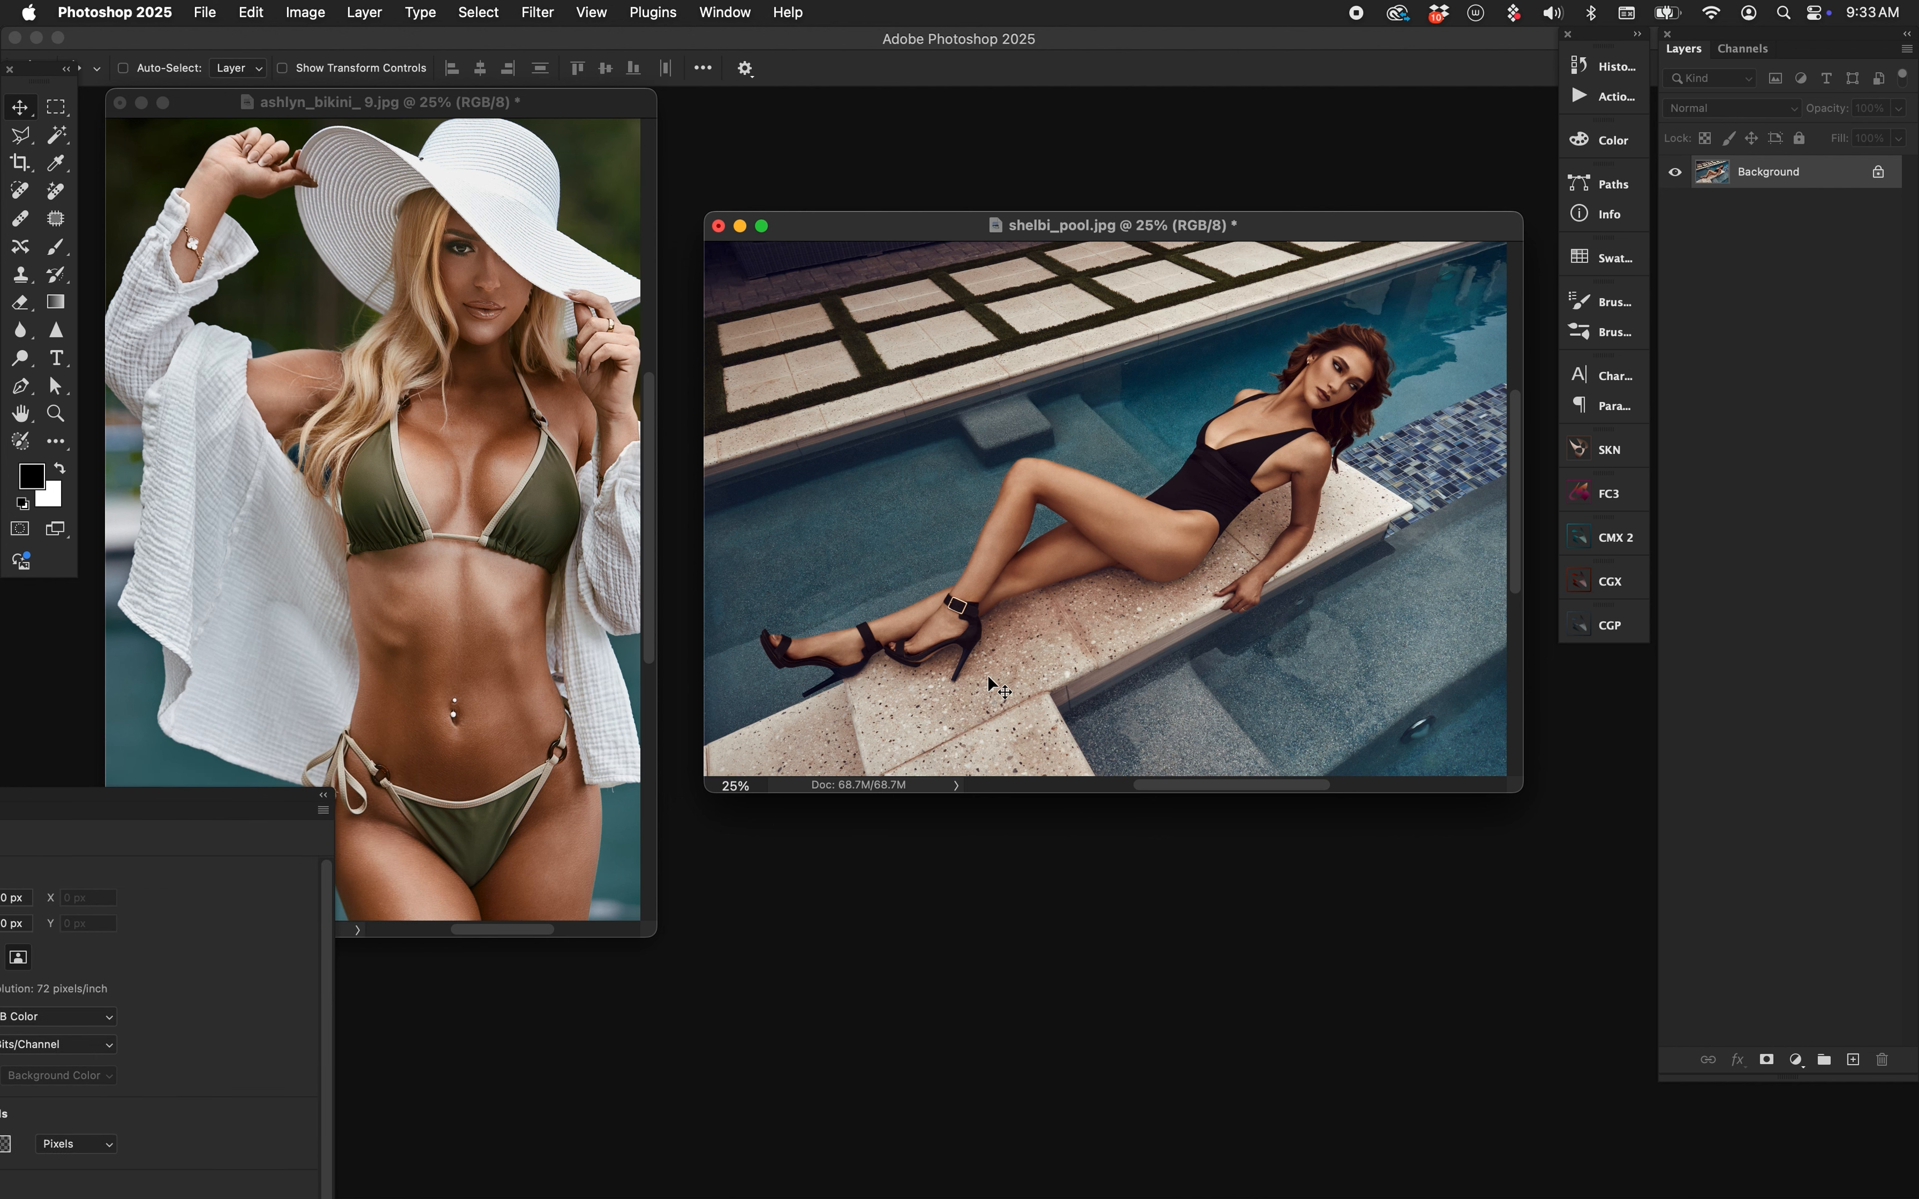
pyautogui.click(1622, 452)
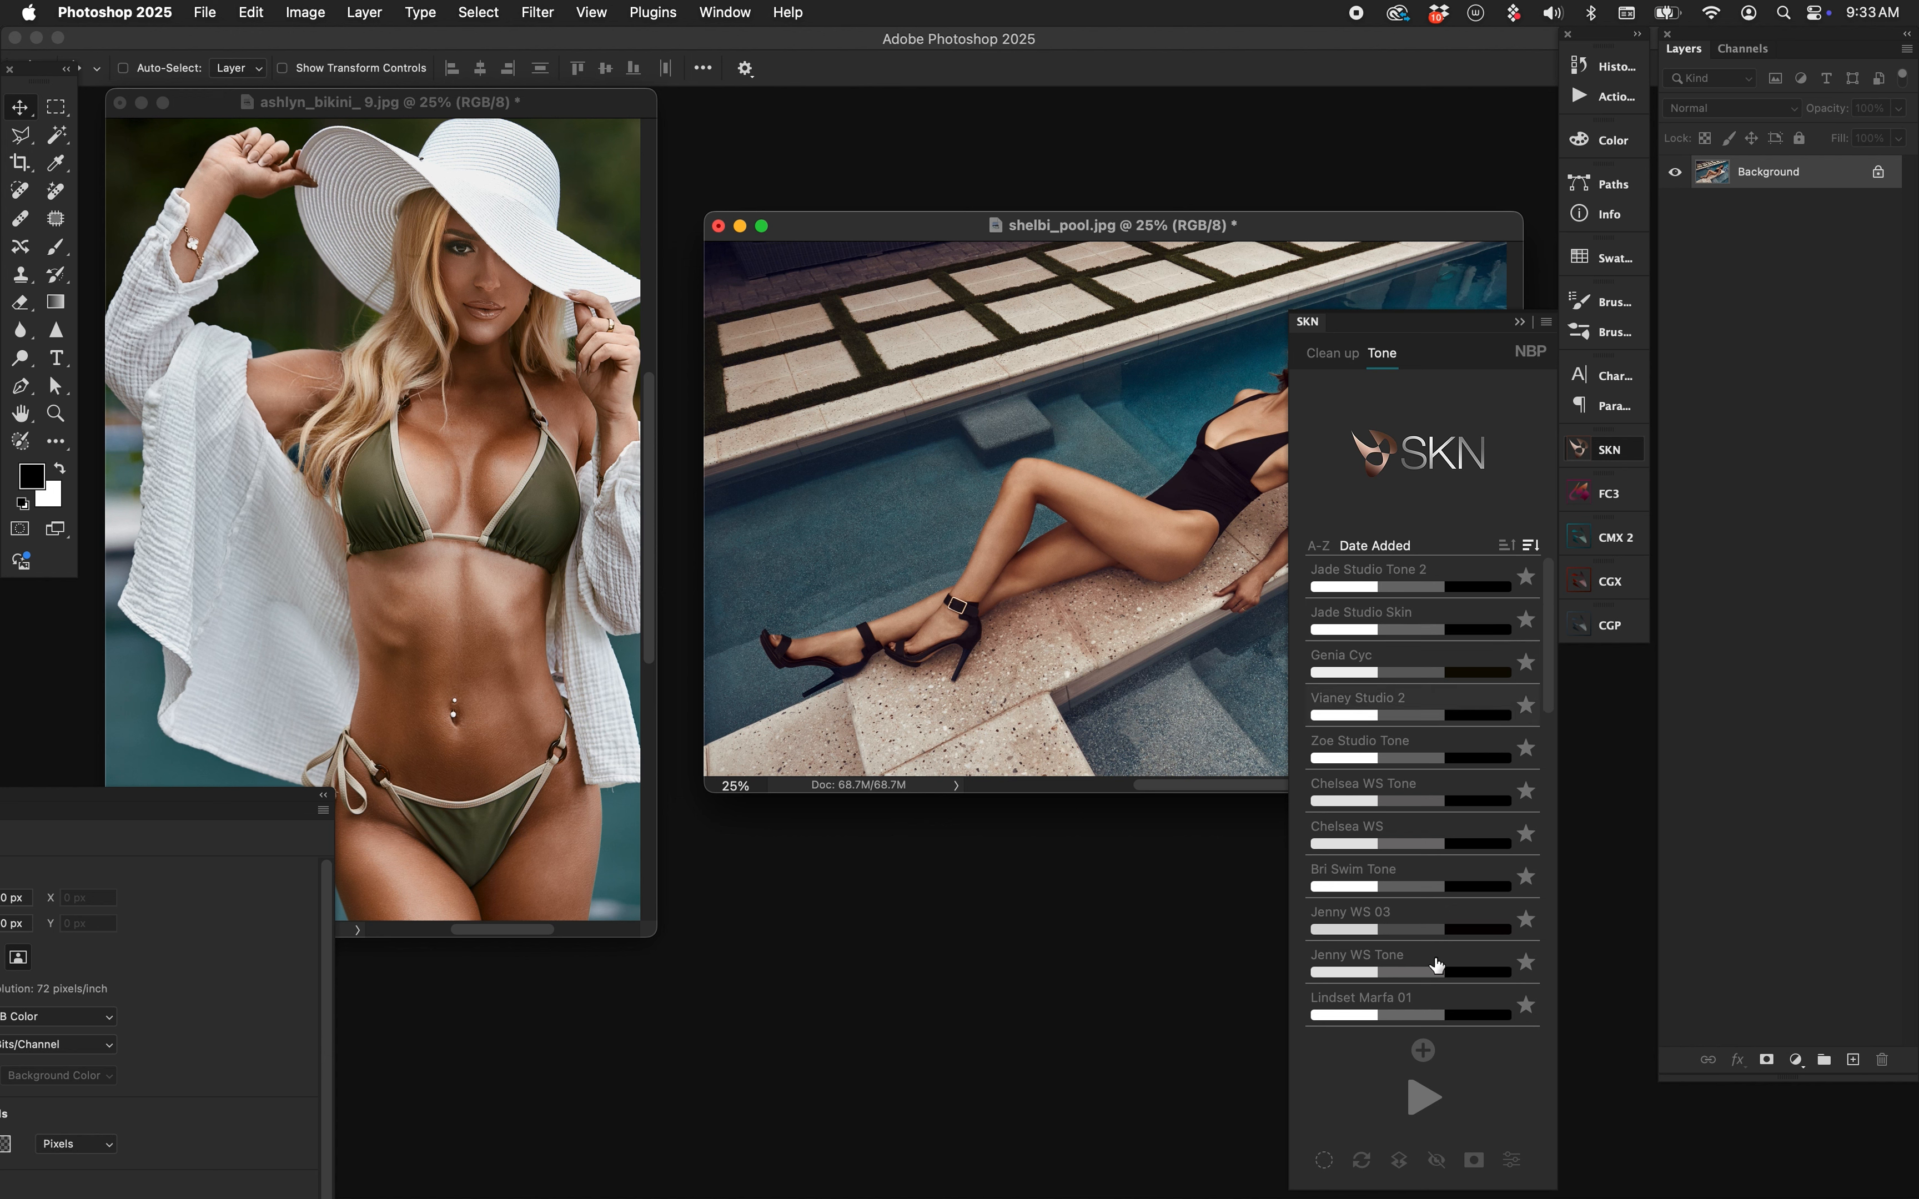
pyautogui.click(1311, 323)
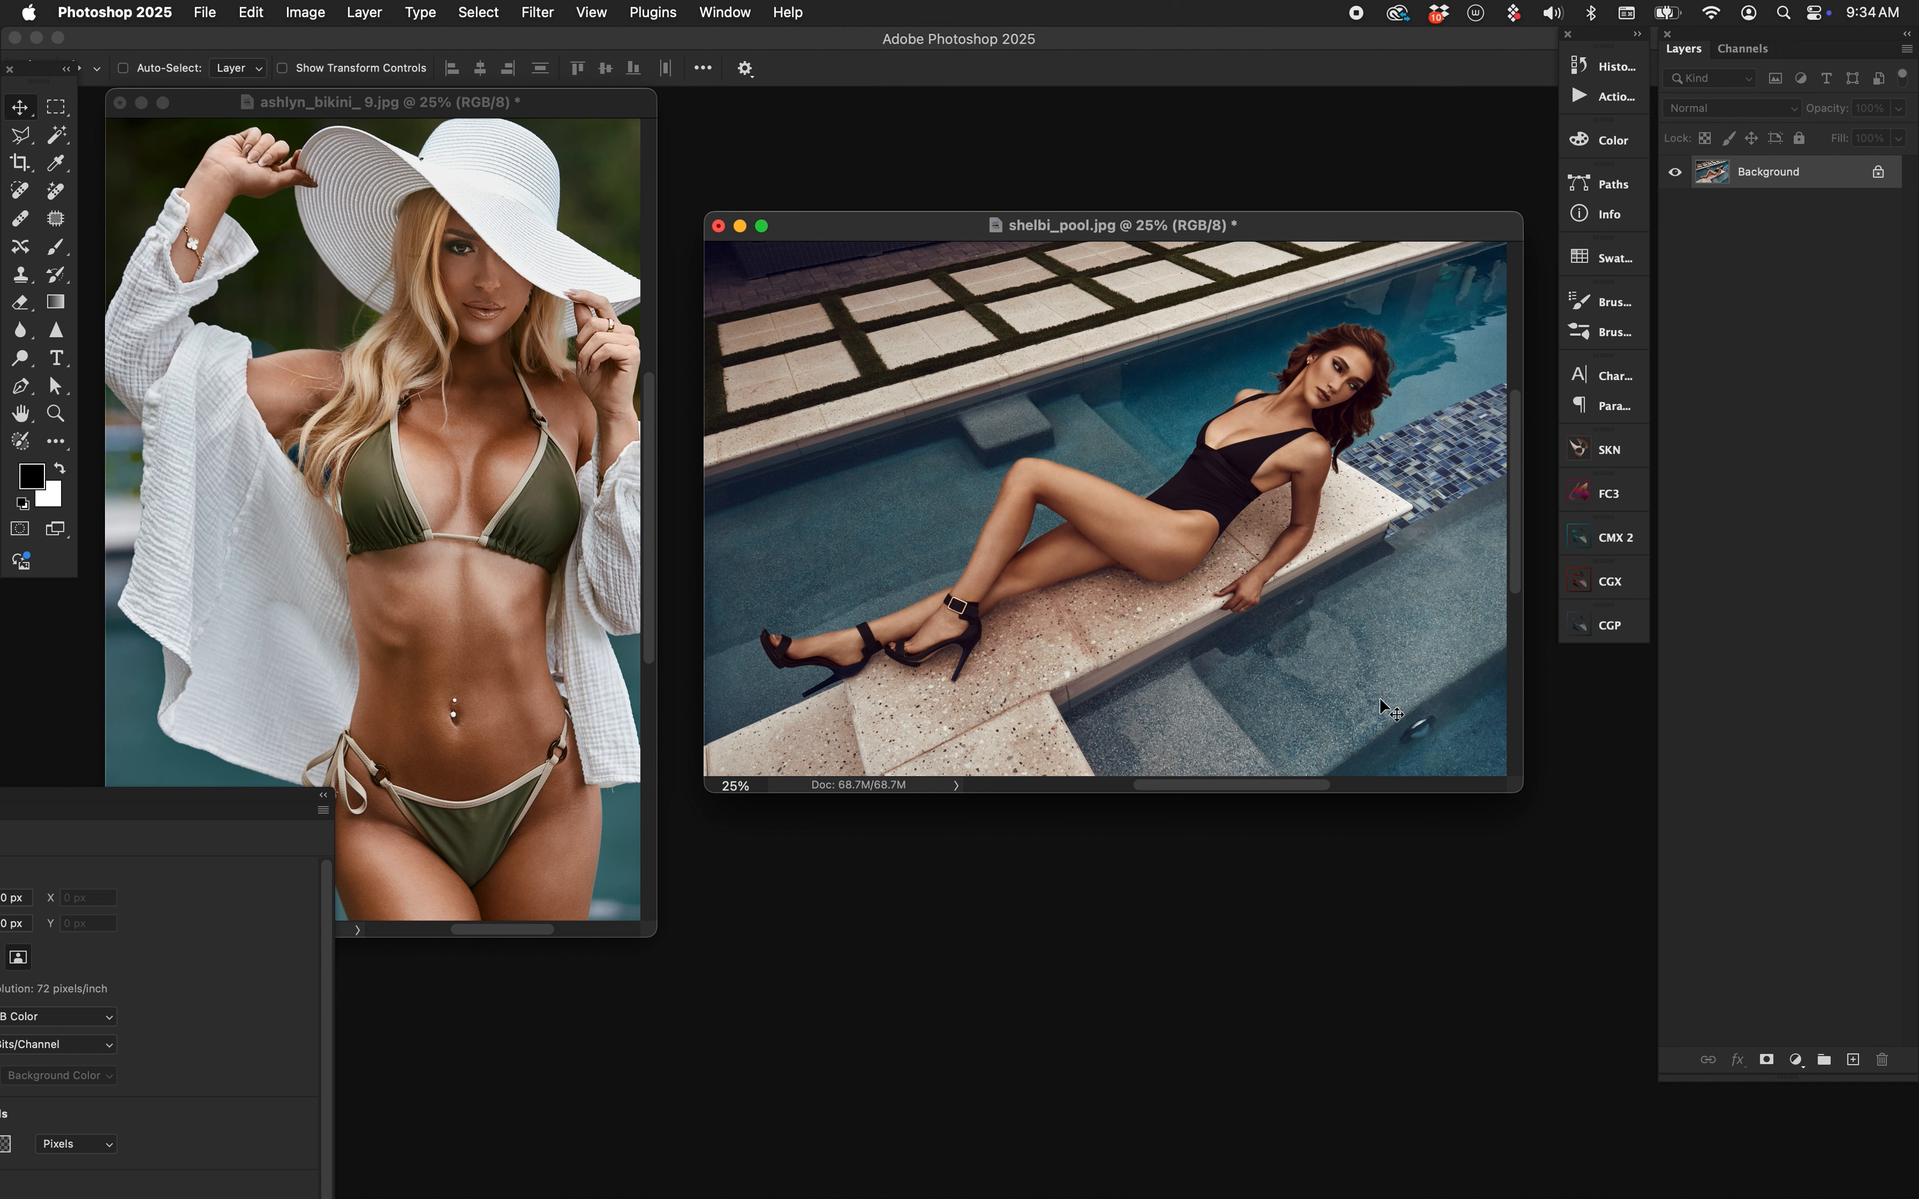
# Show the pool photo alone in full-screen mode and recentre it.
pyautogui.press('f')
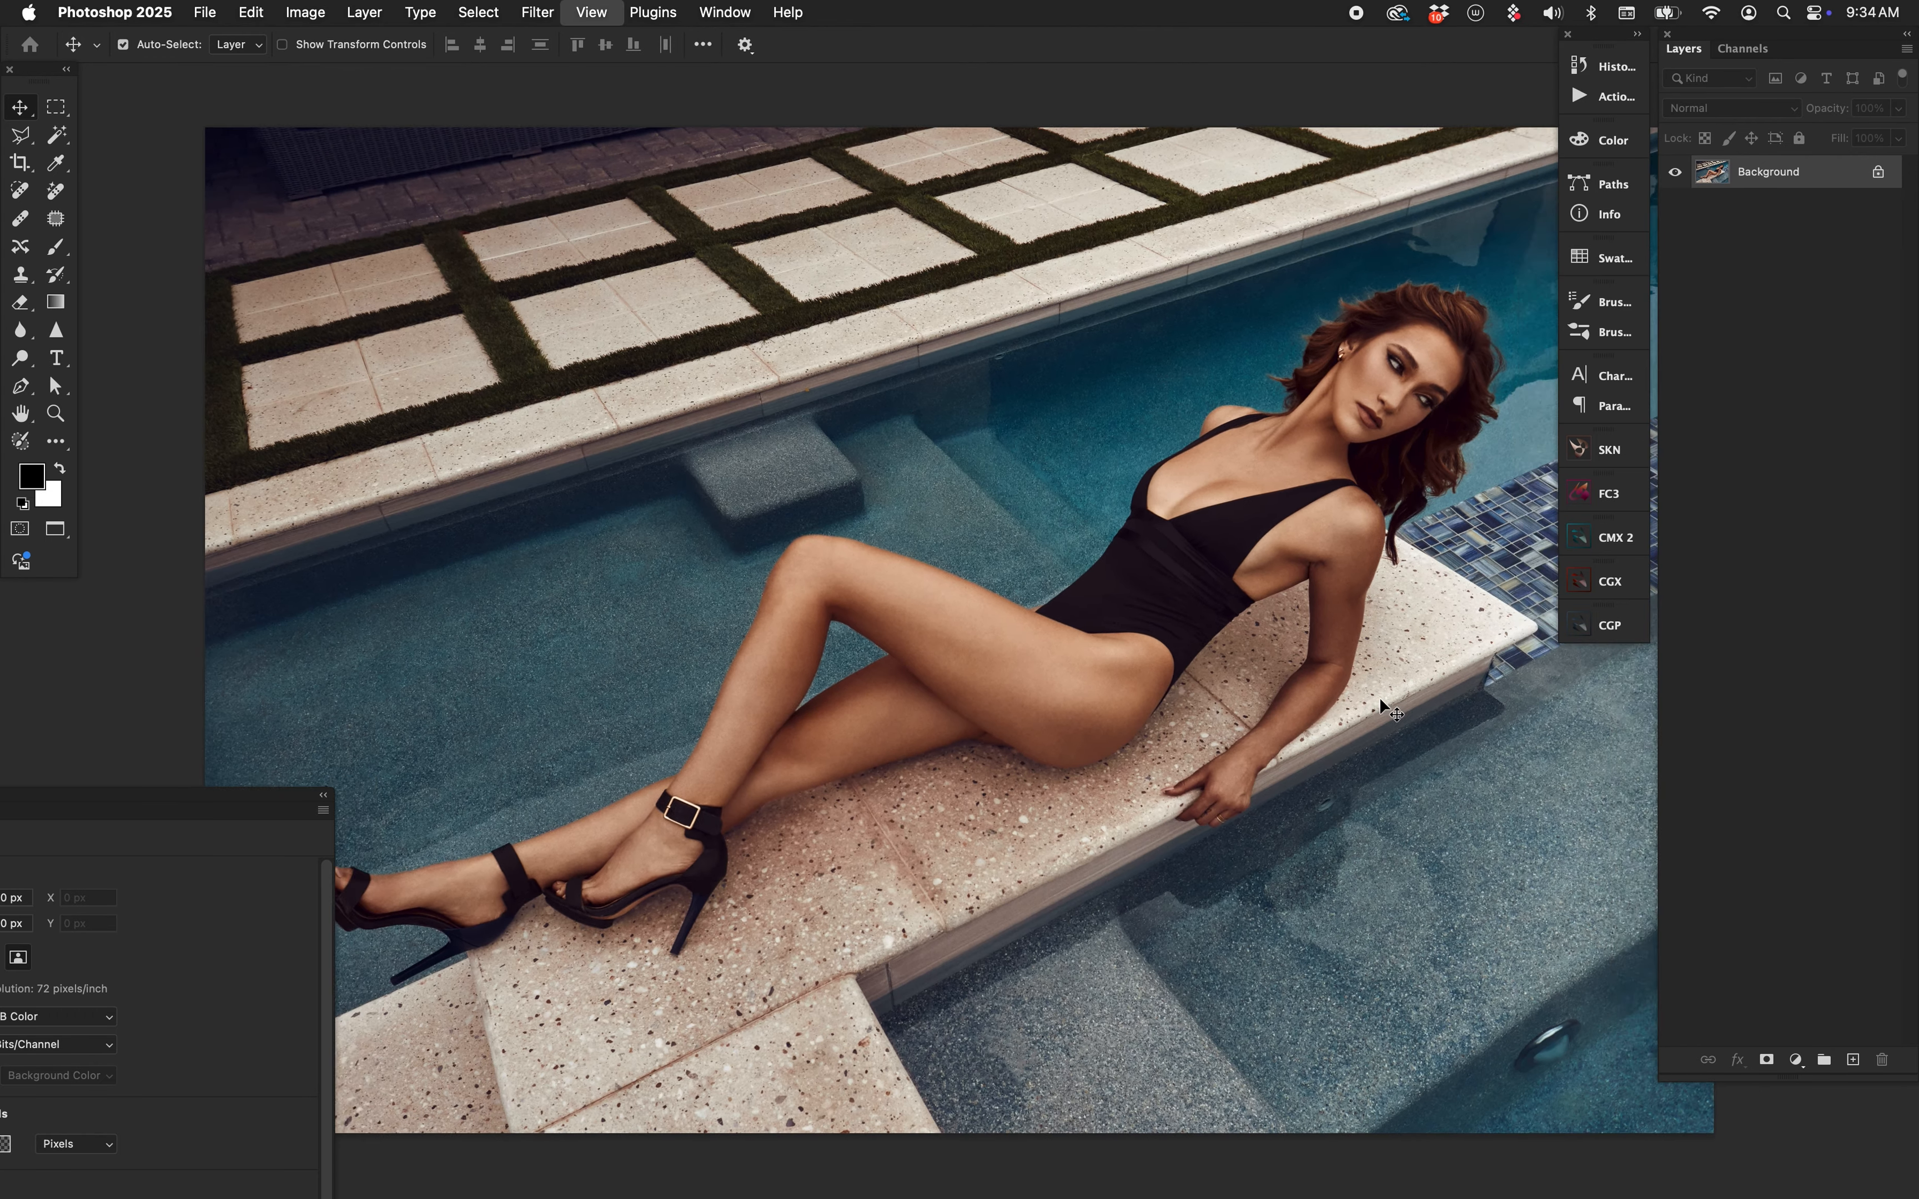
pyautogui.moveTo(1013, 497); pyautogui.dragTo(913, 432)
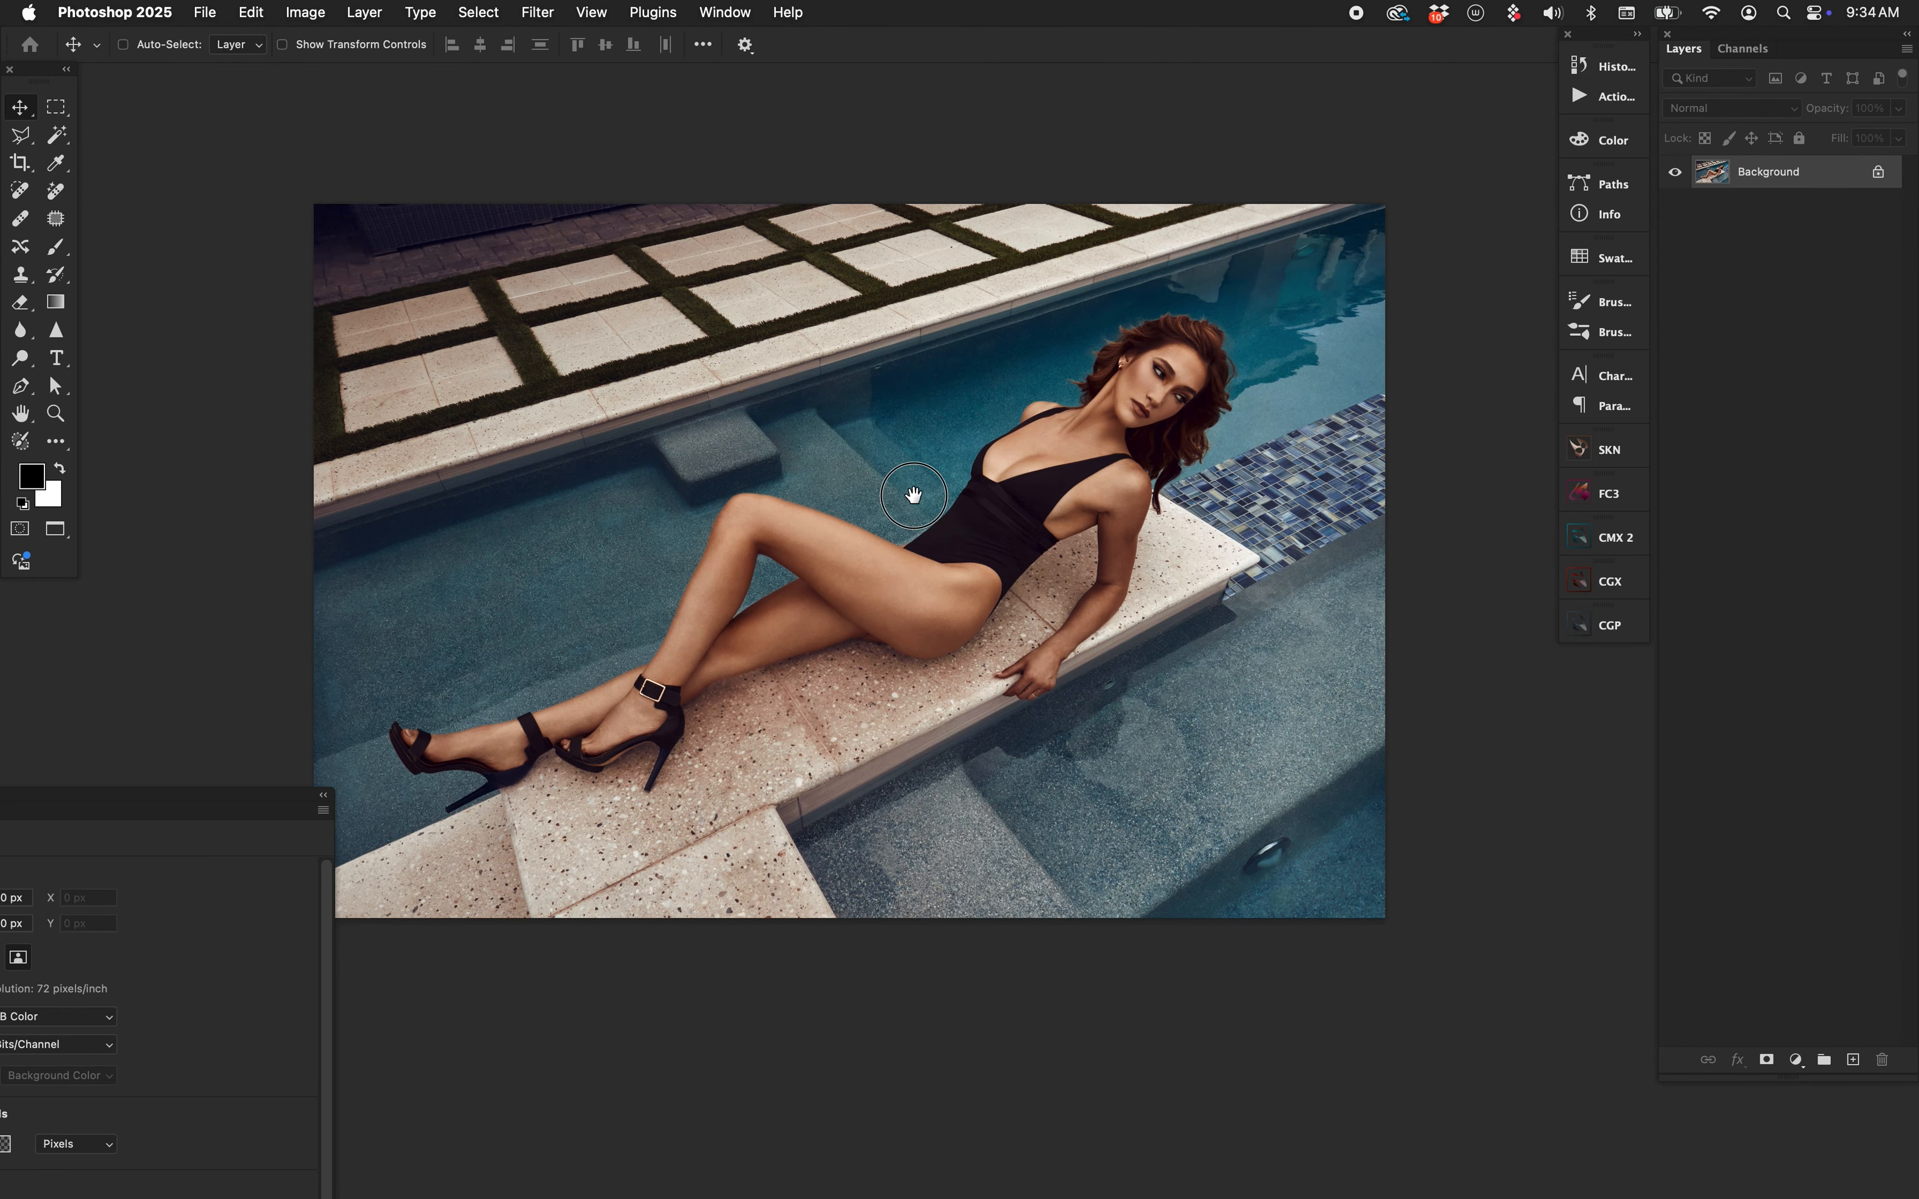
pyautogui.moveTo(915, 494); pyautogui.dragTo(880, 474)
# Create the CGP group by nudging the Midtones wheel toward orange, then resetting it to neutral.
pyautogui.click(1609, 626)
pyautogui.hscroll(3, 1169, 742)
pyautogui.scroll(-1, 1169, 742)
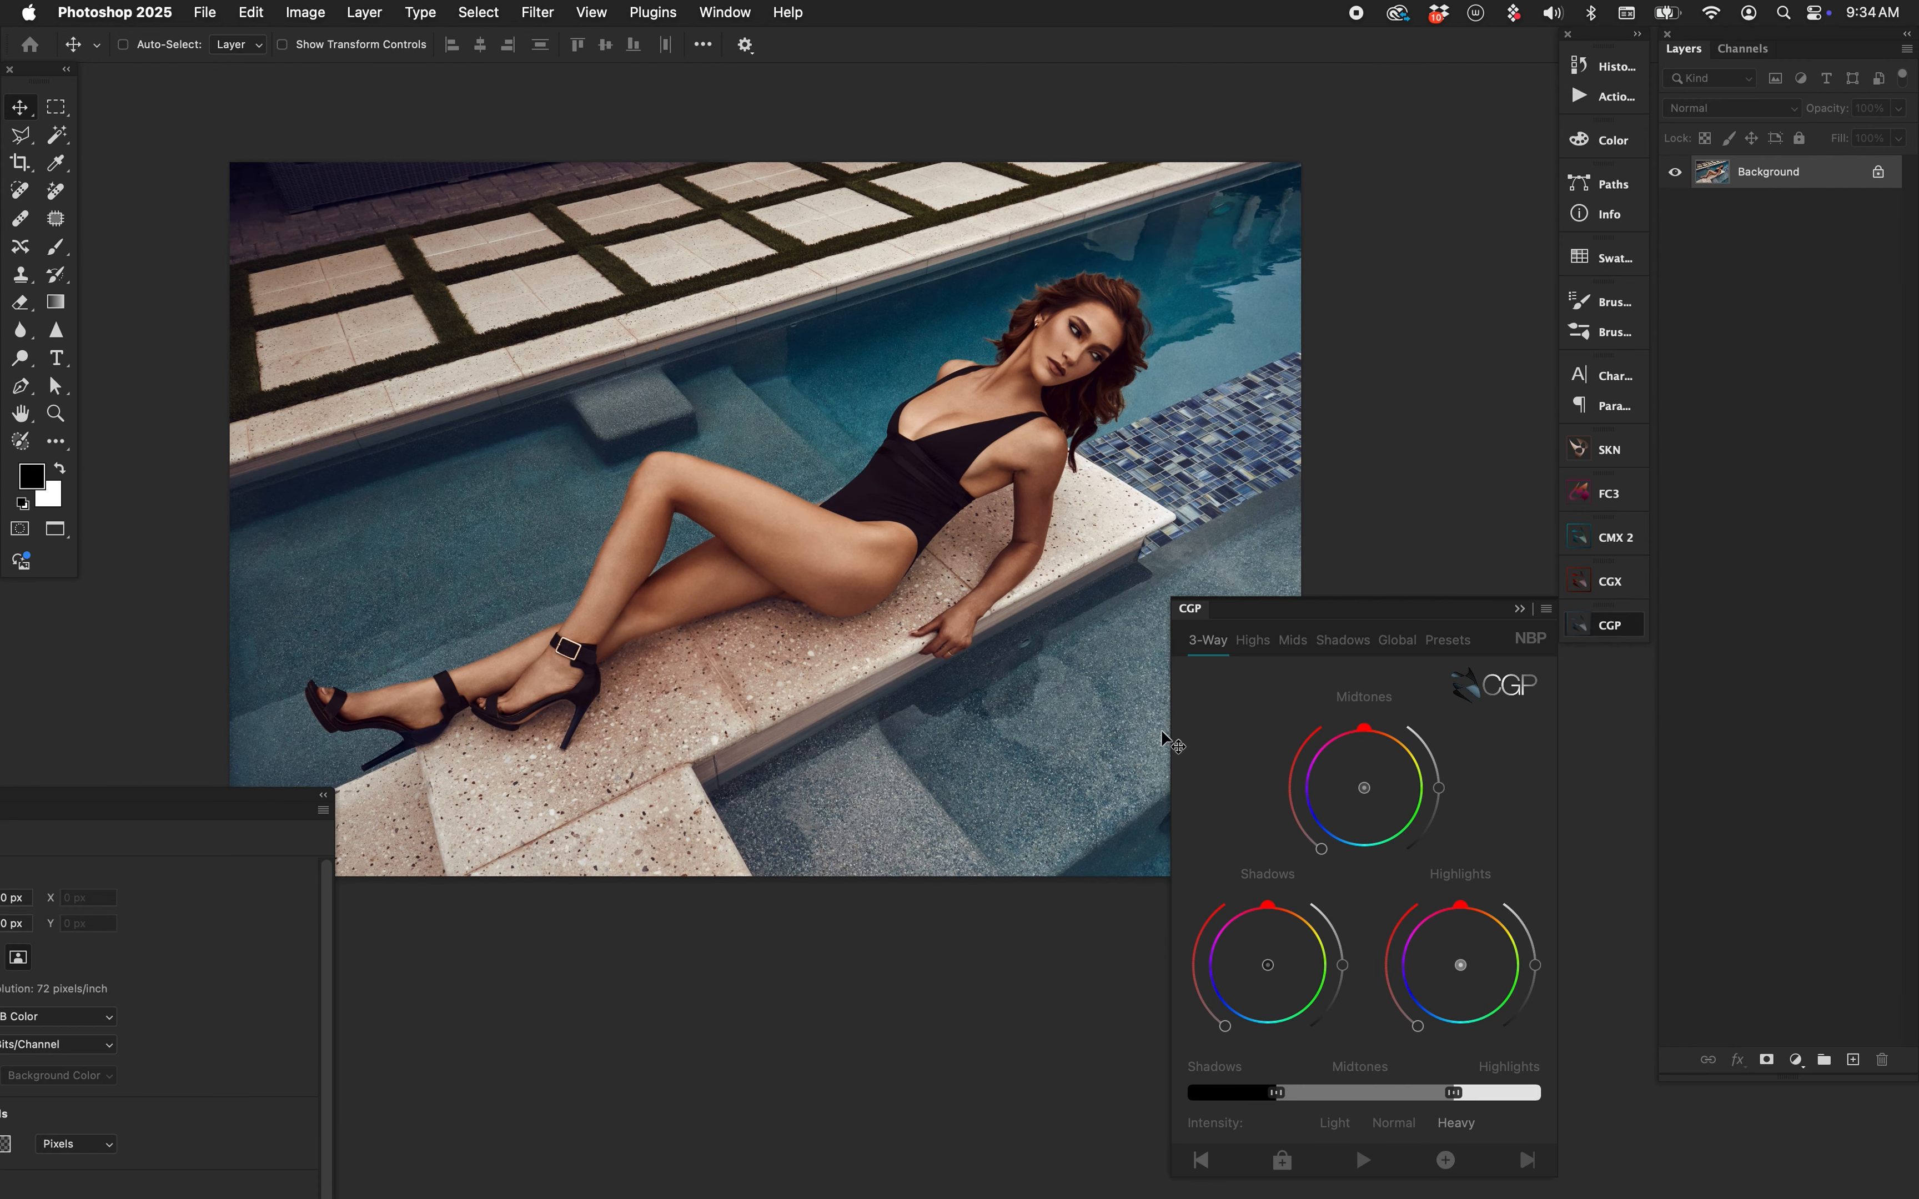
pyautogui.moveTo(1376, 799)
pyautogui.mouseDown()
pyautogui.moveTo(1404, 794)
pyautogui.moveTo(1389, 833)
pyautogui.moveTo(1378, 785)
pyautogui.mouseUp()
pyautogui.click(1375, 779)
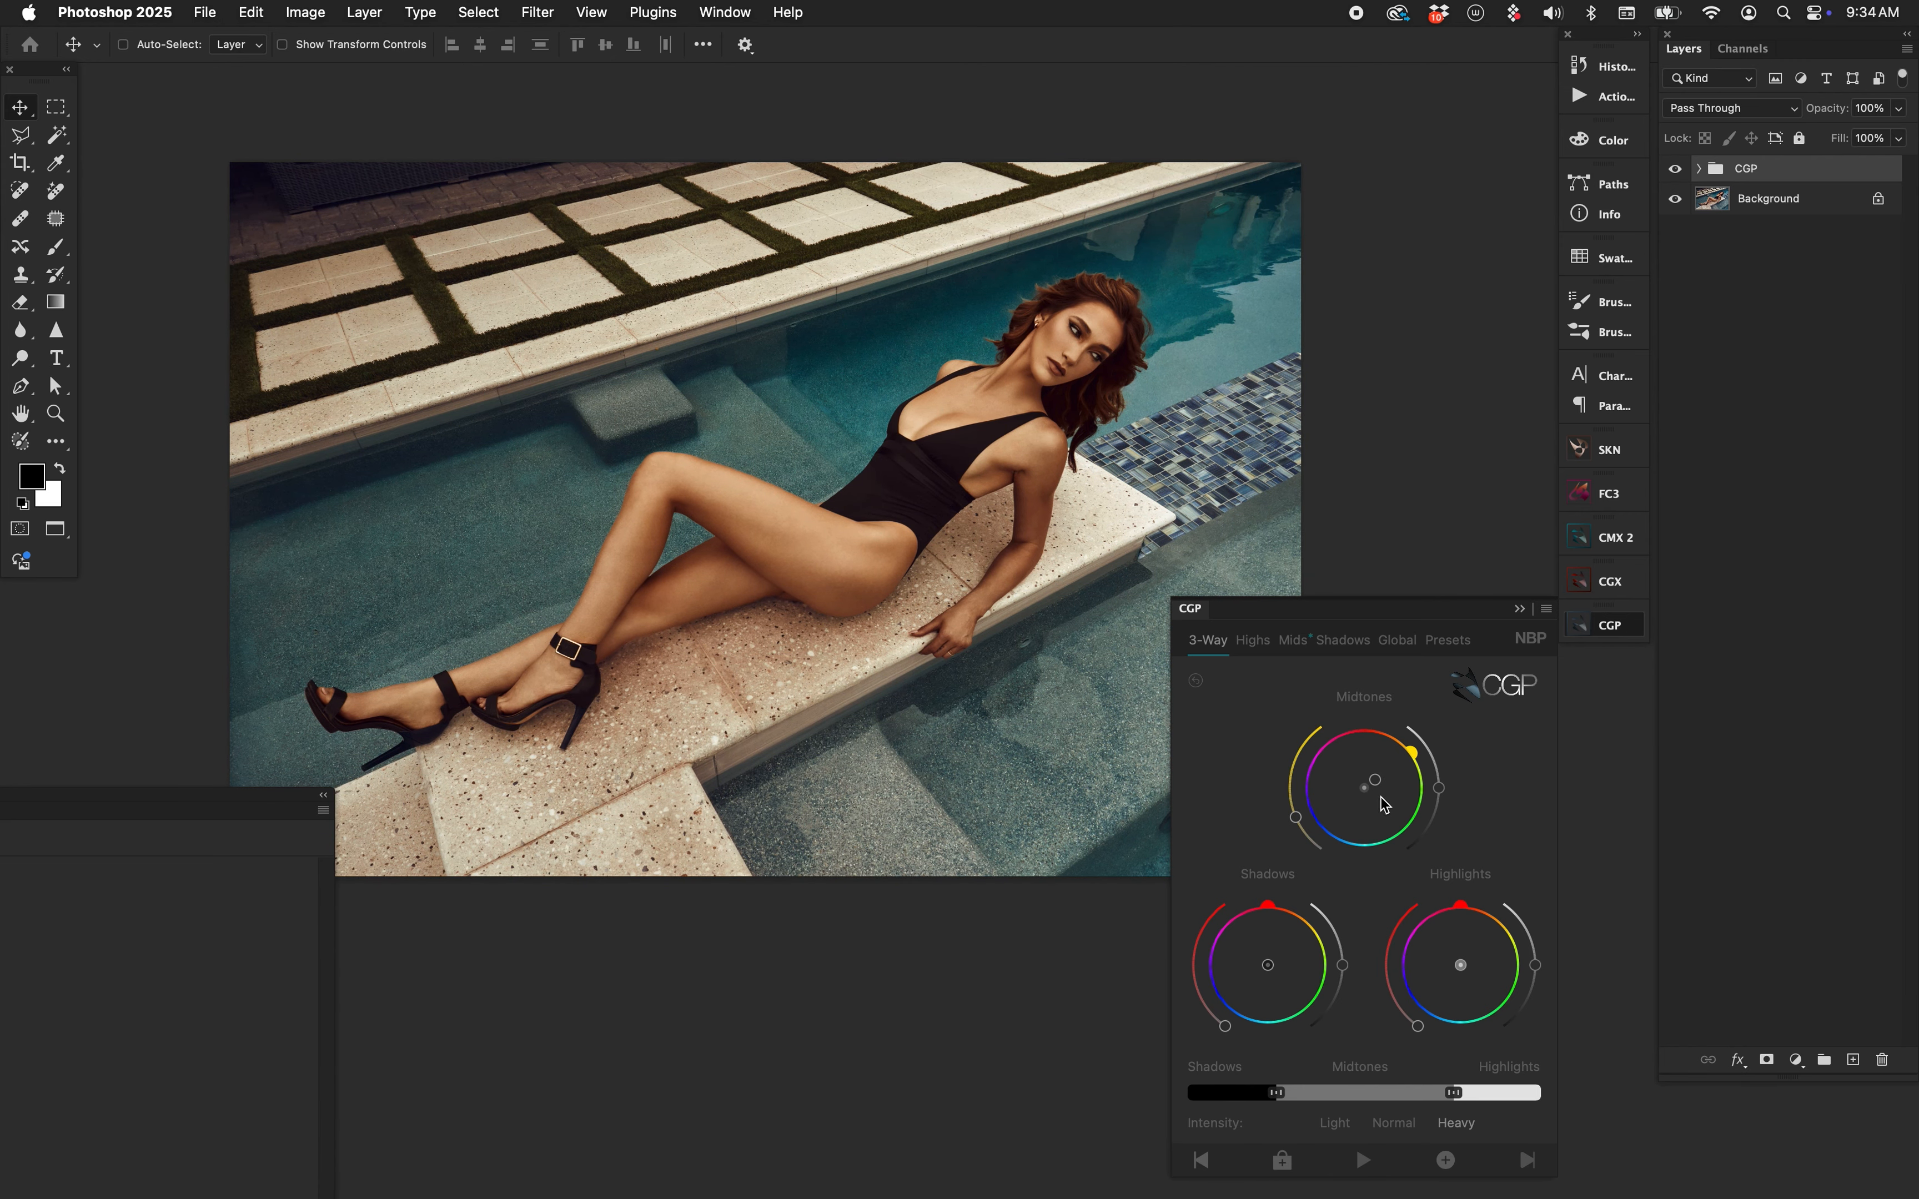
pyautogui.click(1196, 681)
pyautogui.click(1797, 1060)
pyautogui.click(1802, 563)
# Automatically select the model's skin with the SKN plugin's Select Skin.
pyautogui.click(1193, 611)
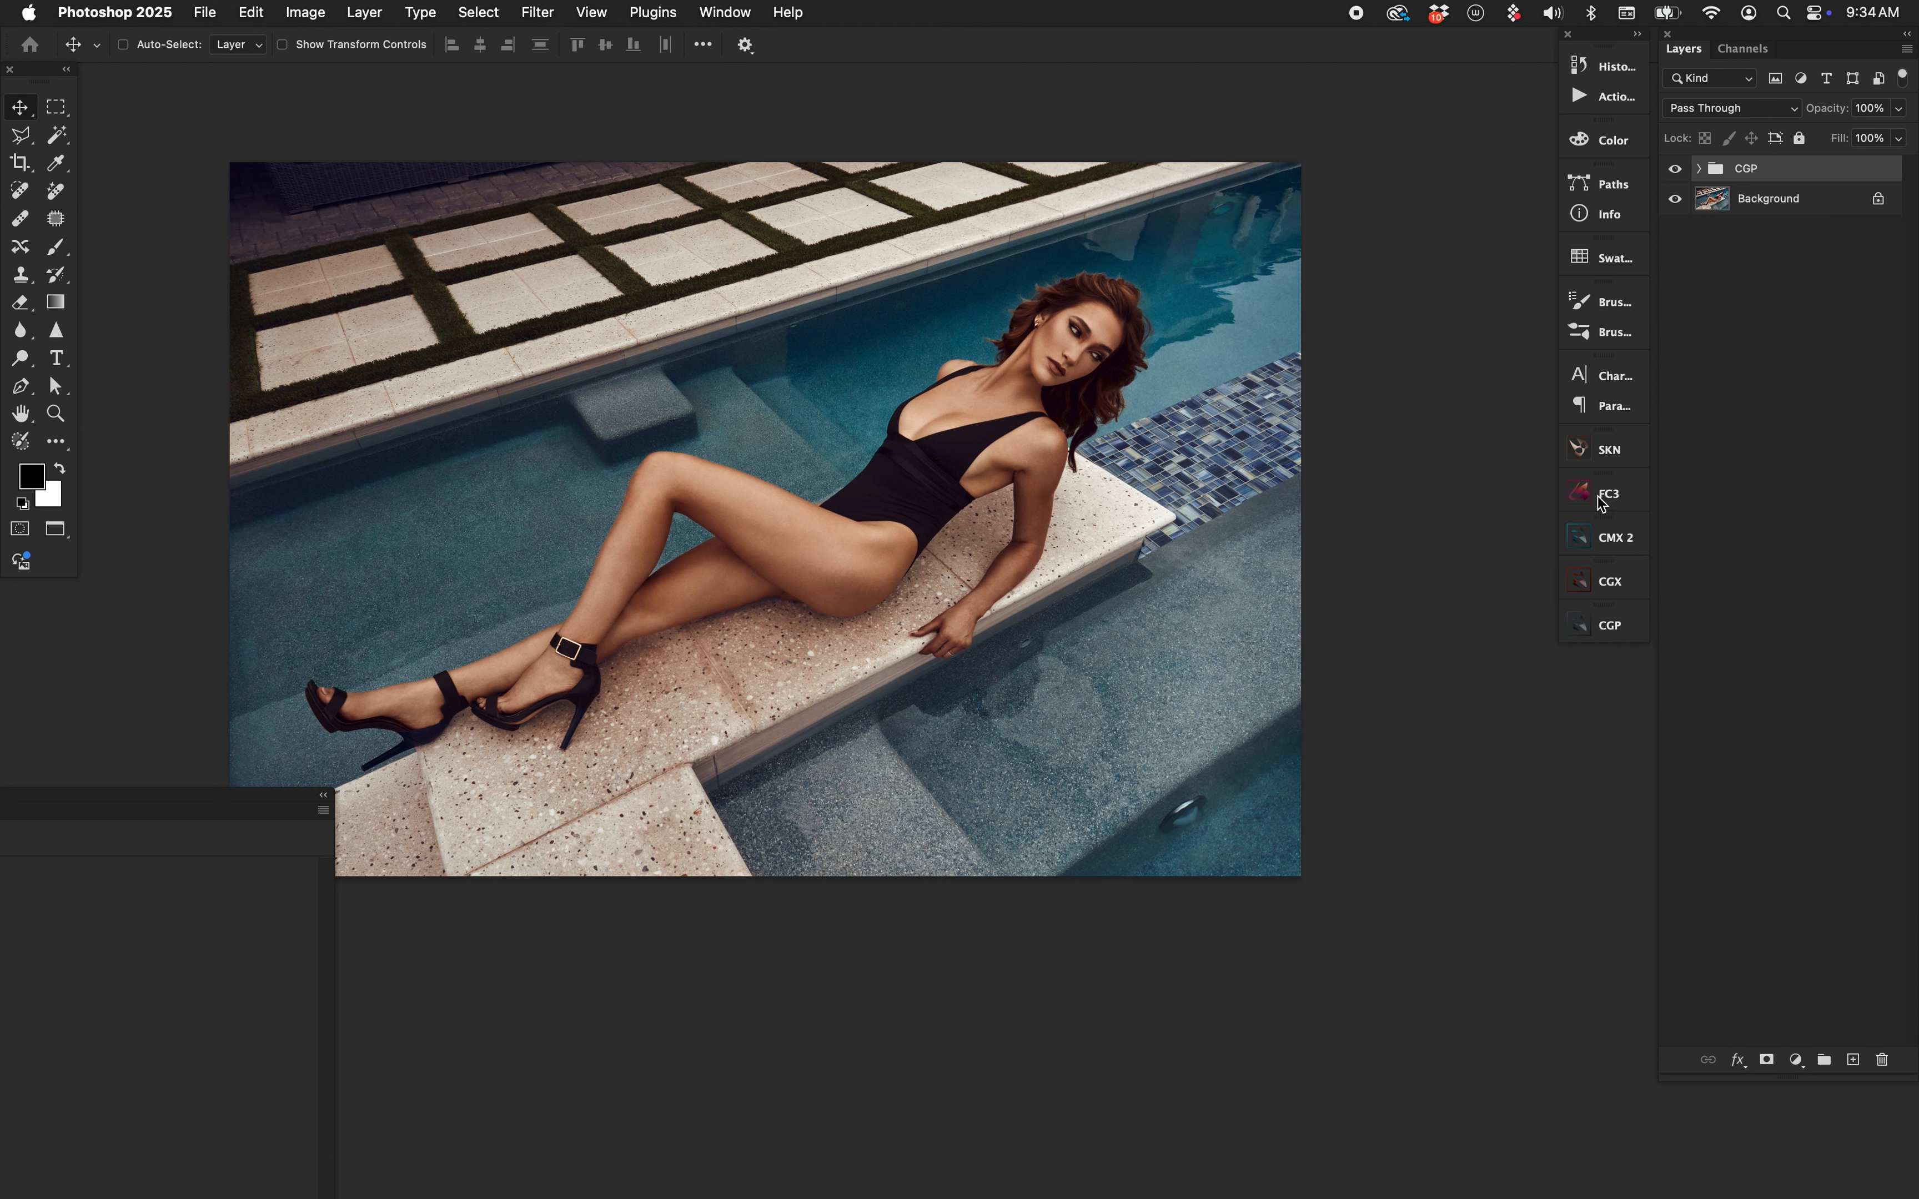
pyautogui.click(1614, 451)
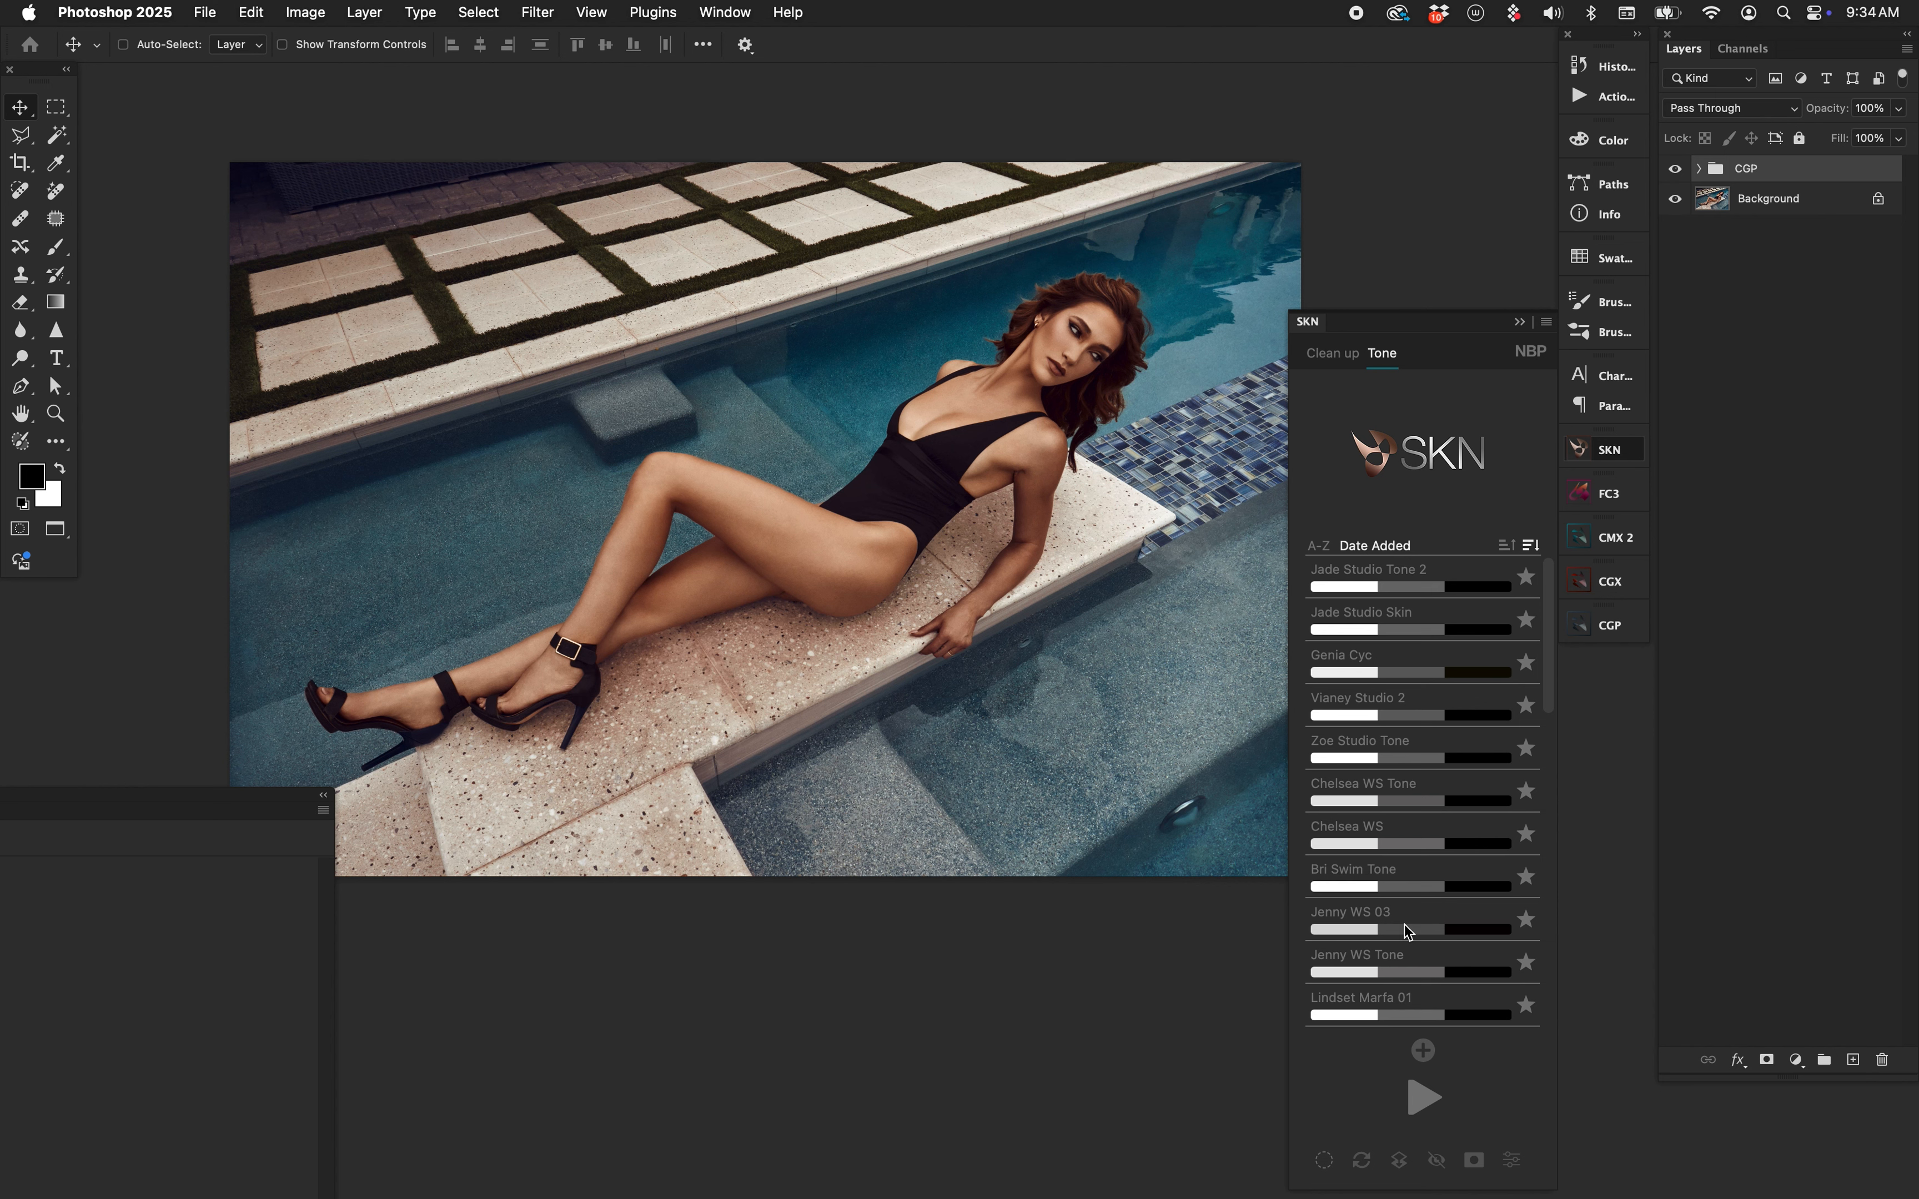
pyautogui.click(1324, 1161)
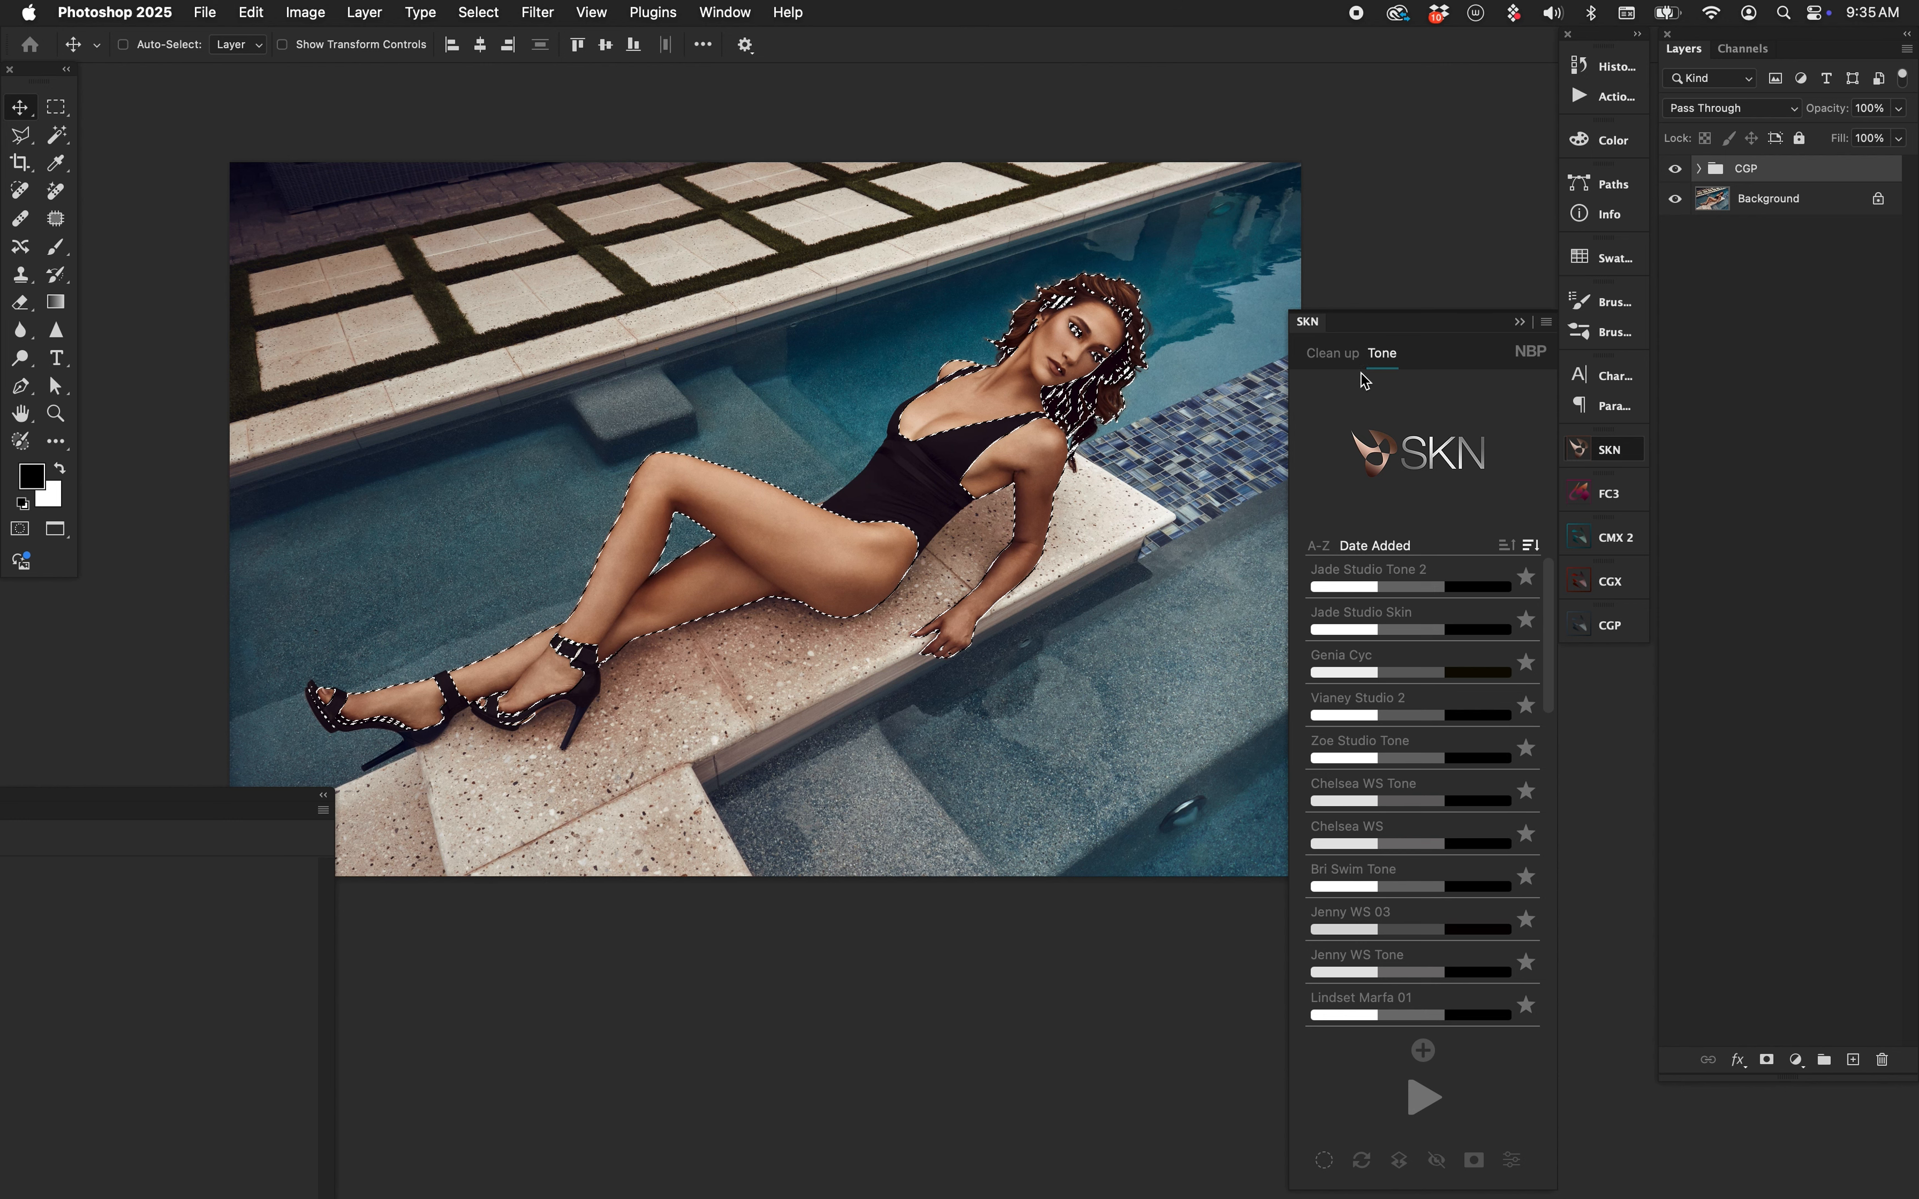
pyautogui.click(1311, 328)
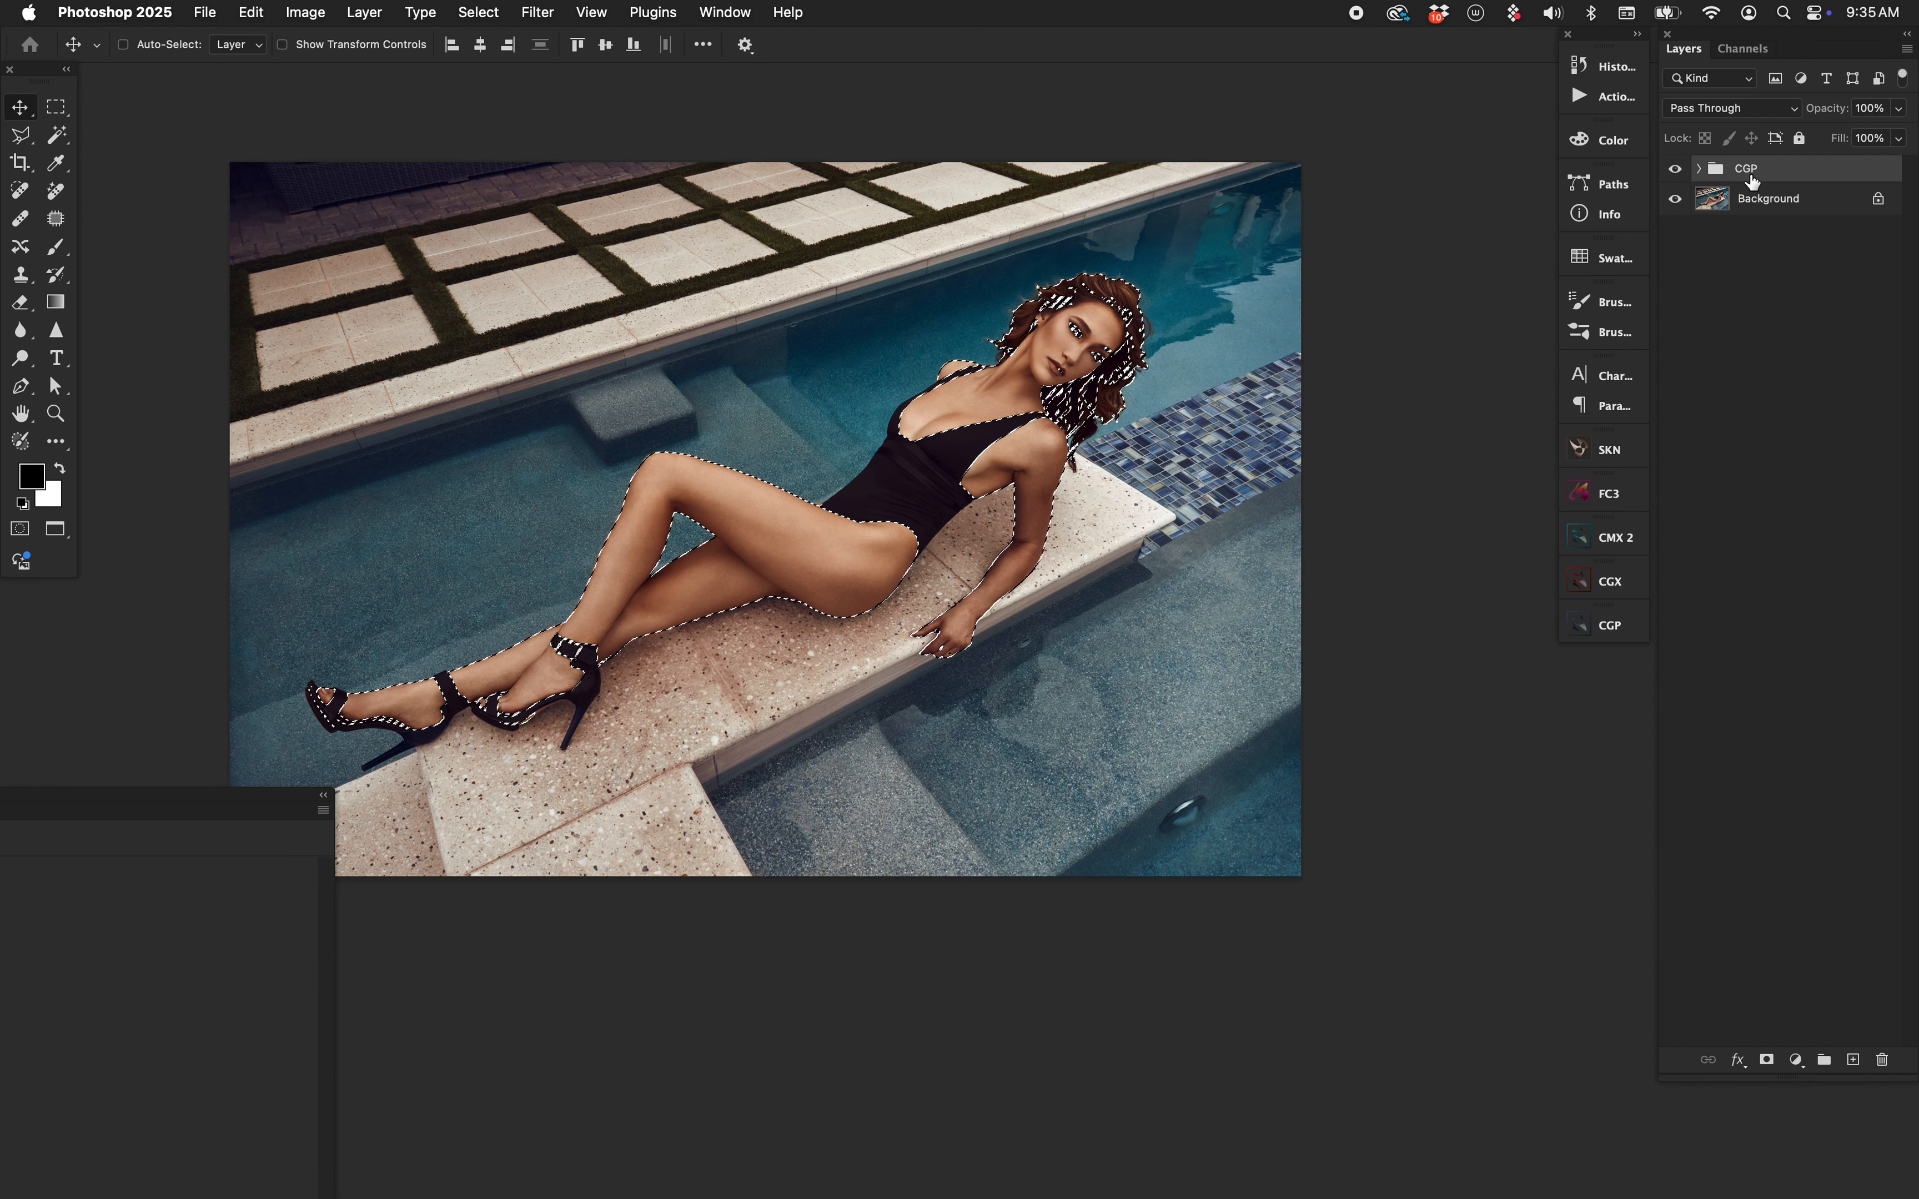
# Mask the CGP group with the skin selection and invert the mask to exclude the skin.
pyautogui.click(1768, 1063)
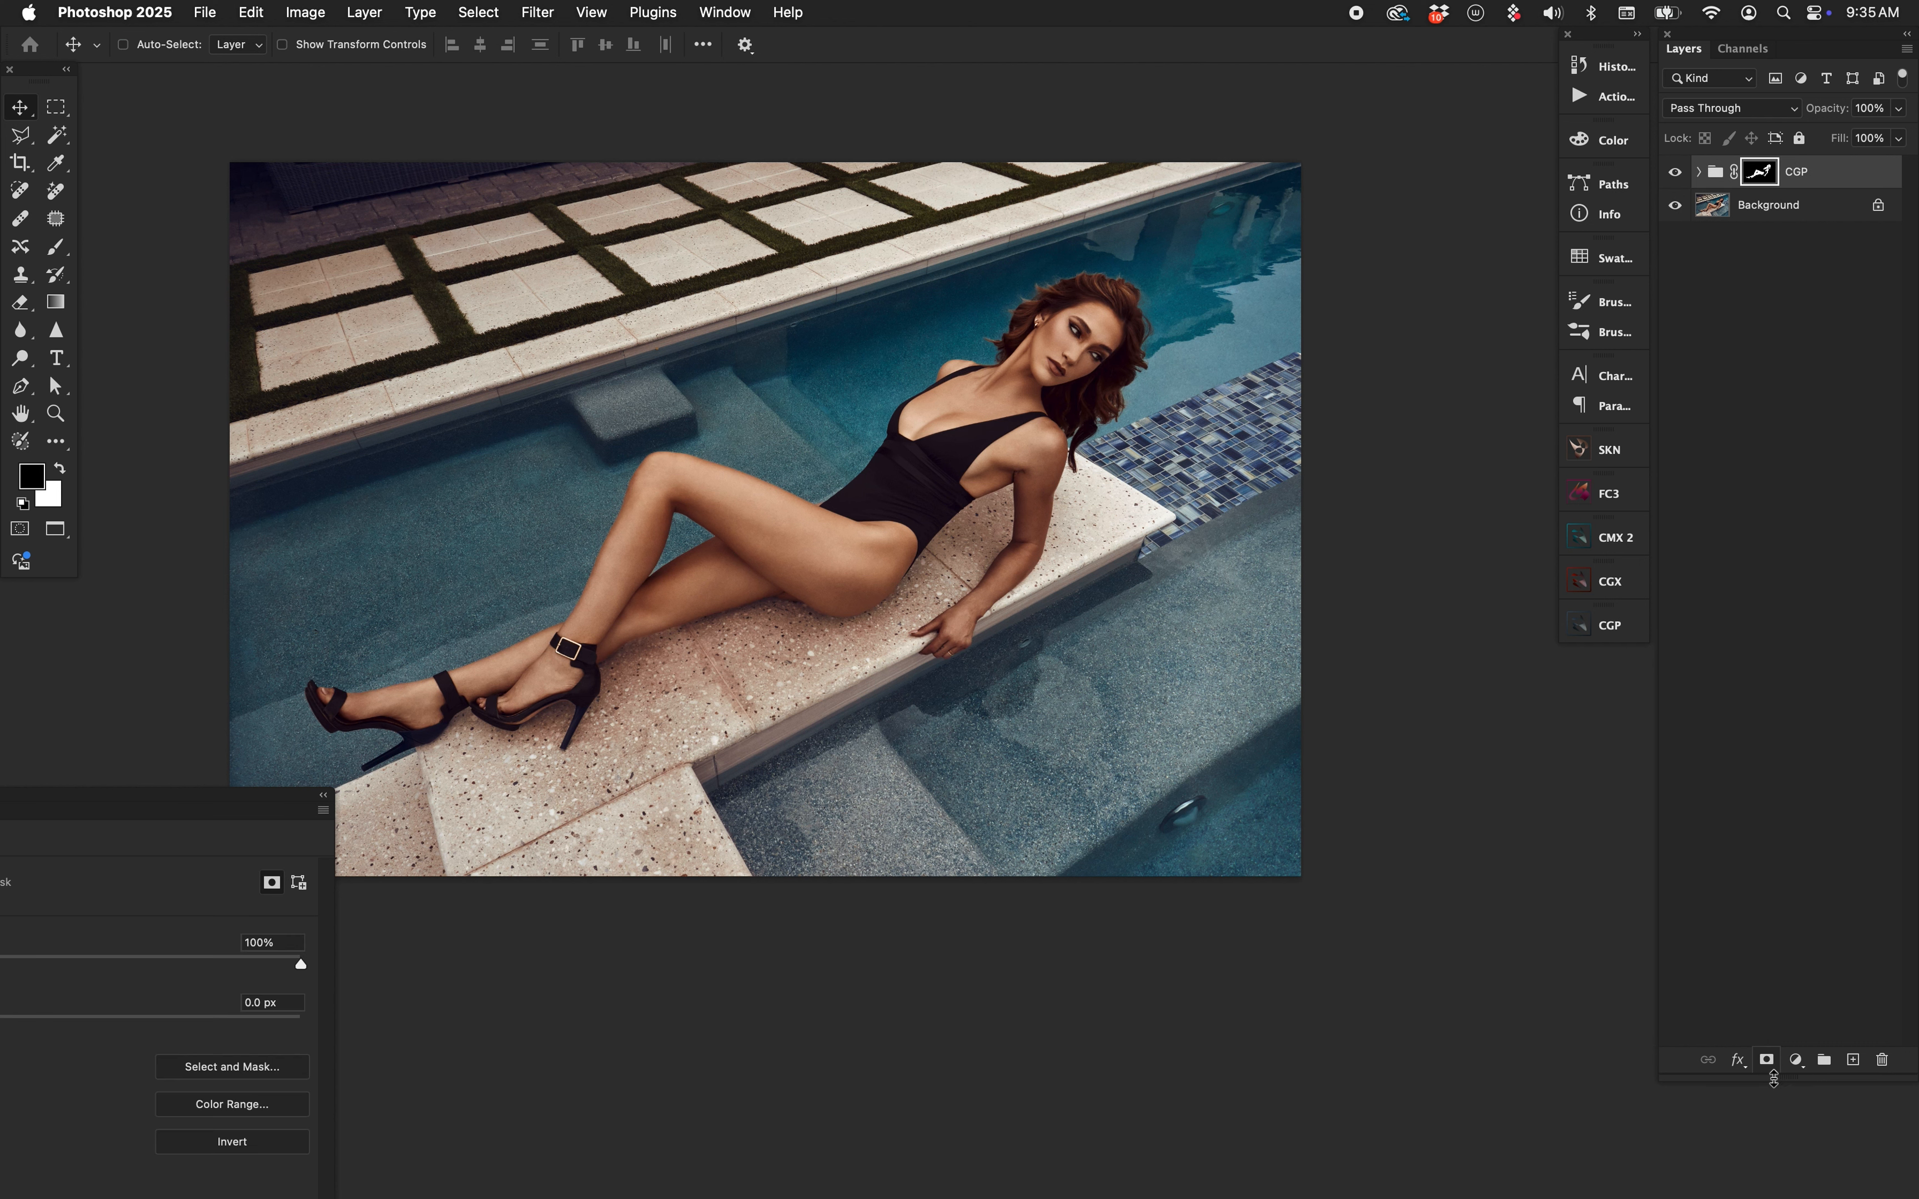
pyautogui.keyDown('alt'); pyautogui.click(1770, 181); pyautogui.keyUp('alt')
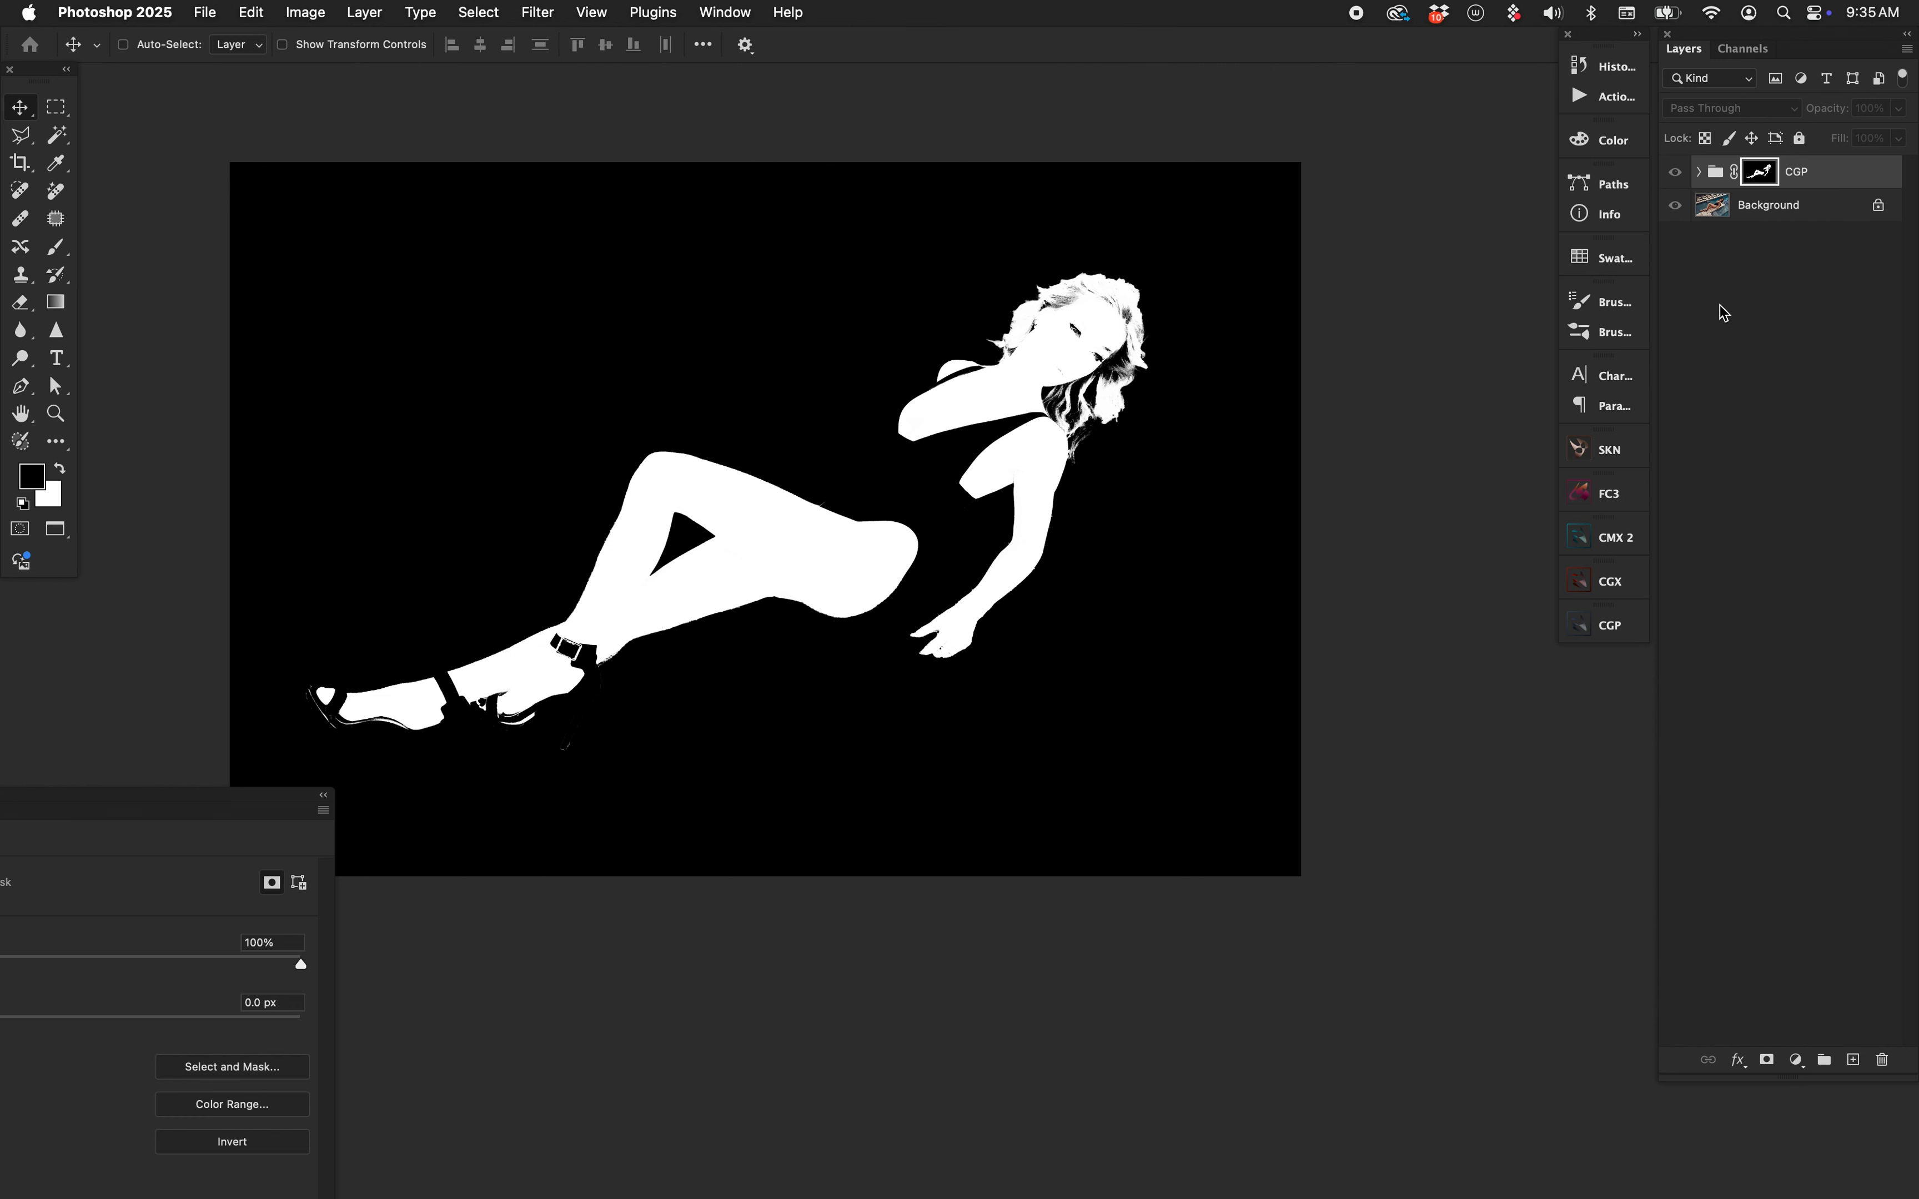
pyautogui.press('super+i')
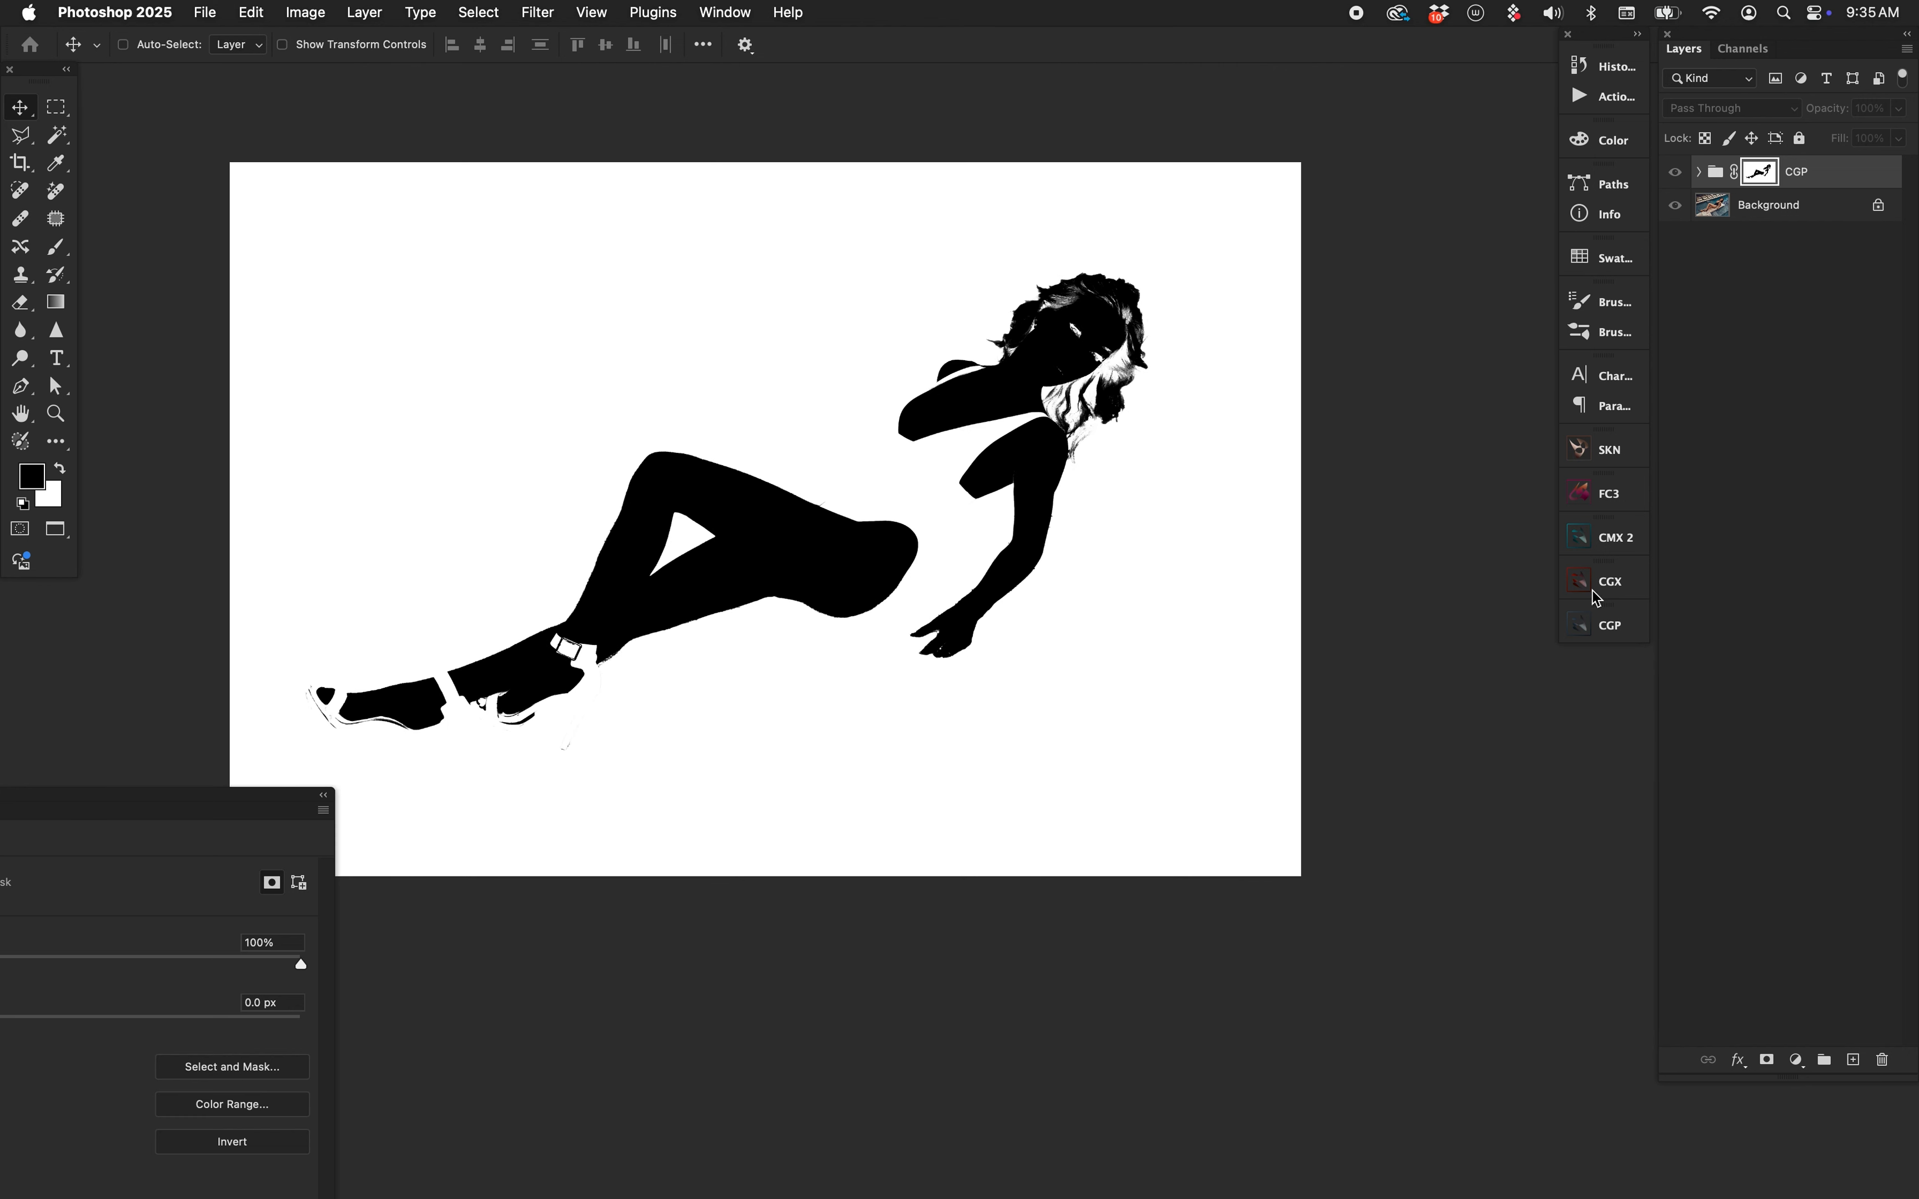
pyautogui.click(1717, 172)
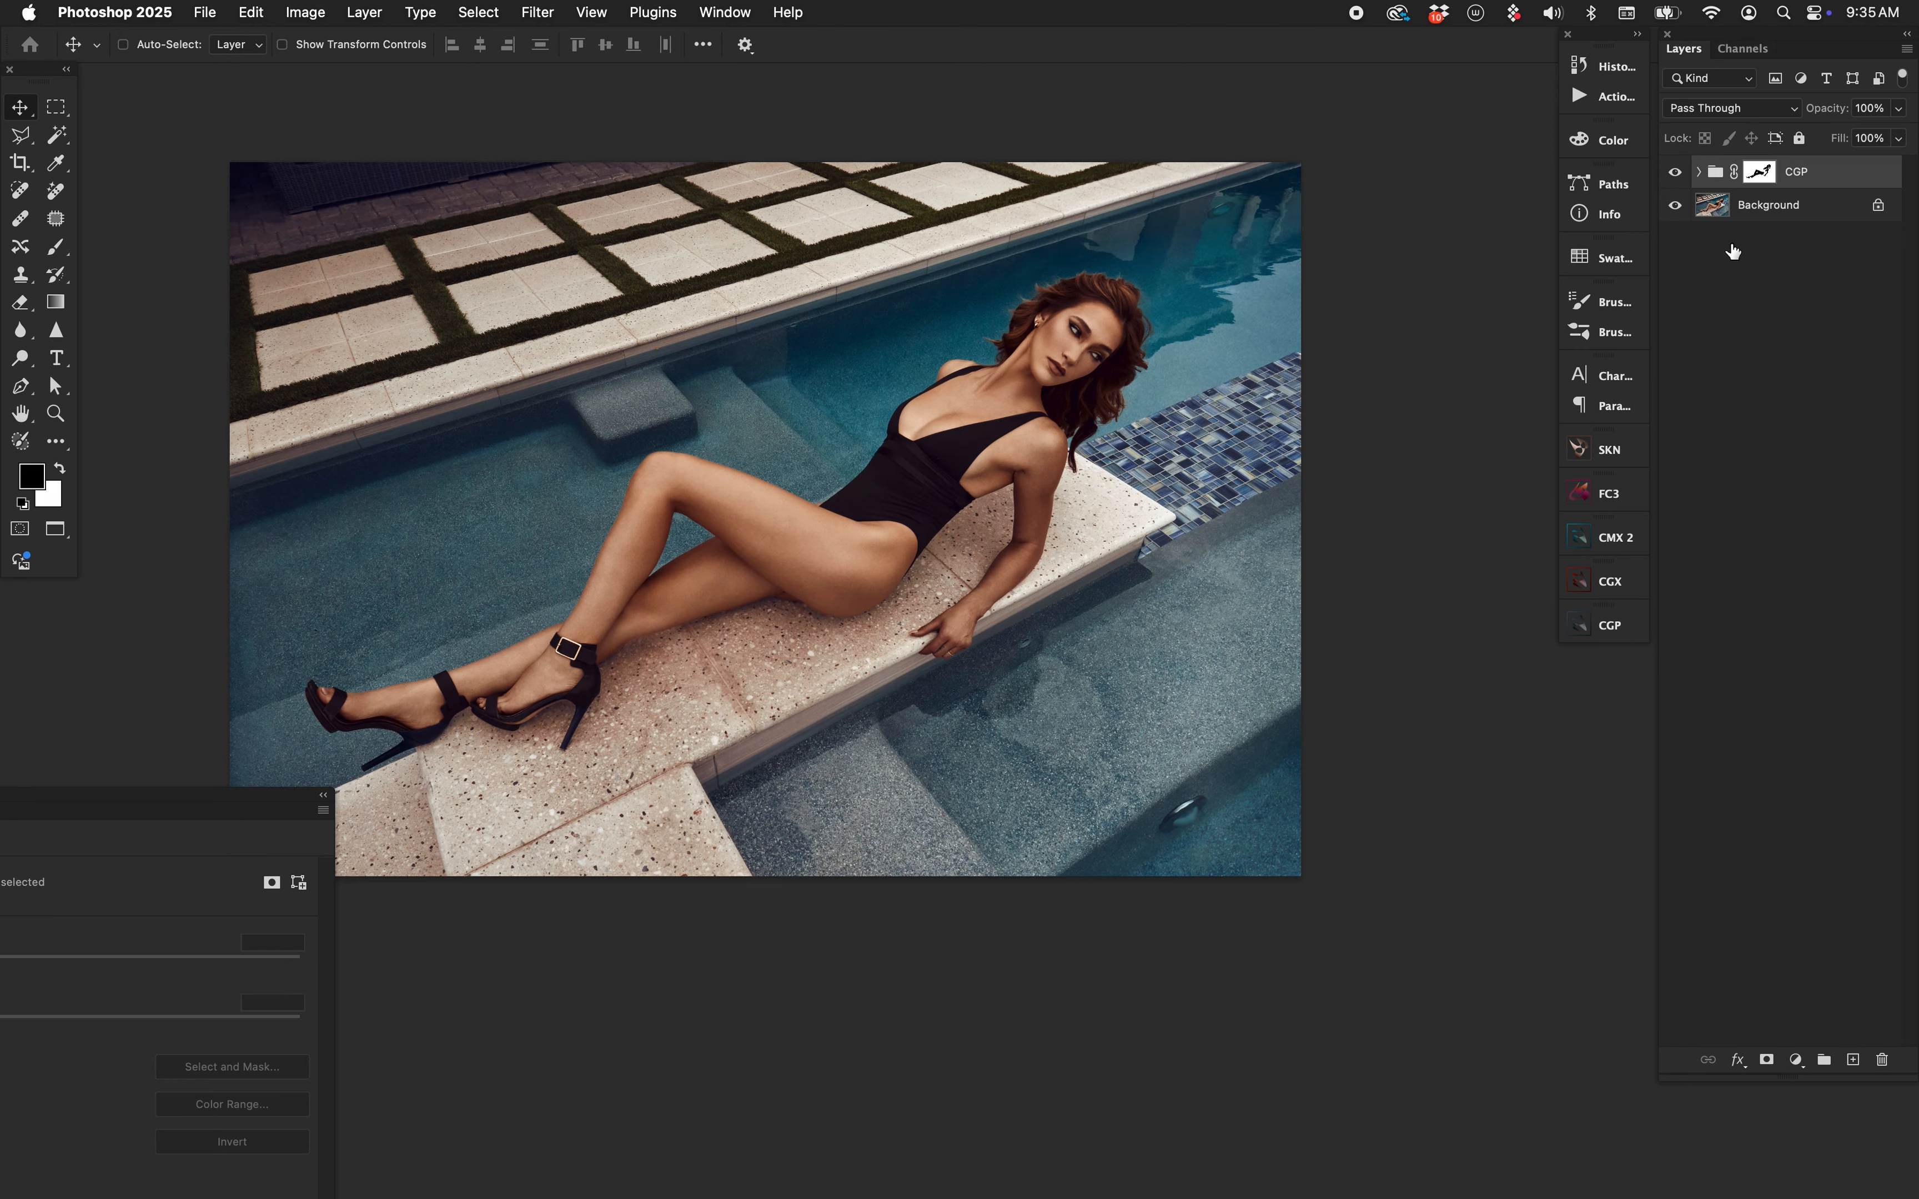
pyautogui.click(1797, 640)
# Warm the midtones toward orange, tint the shadows purple and cool the highlights toward cyan.
pyautogui.click(1609, 626)
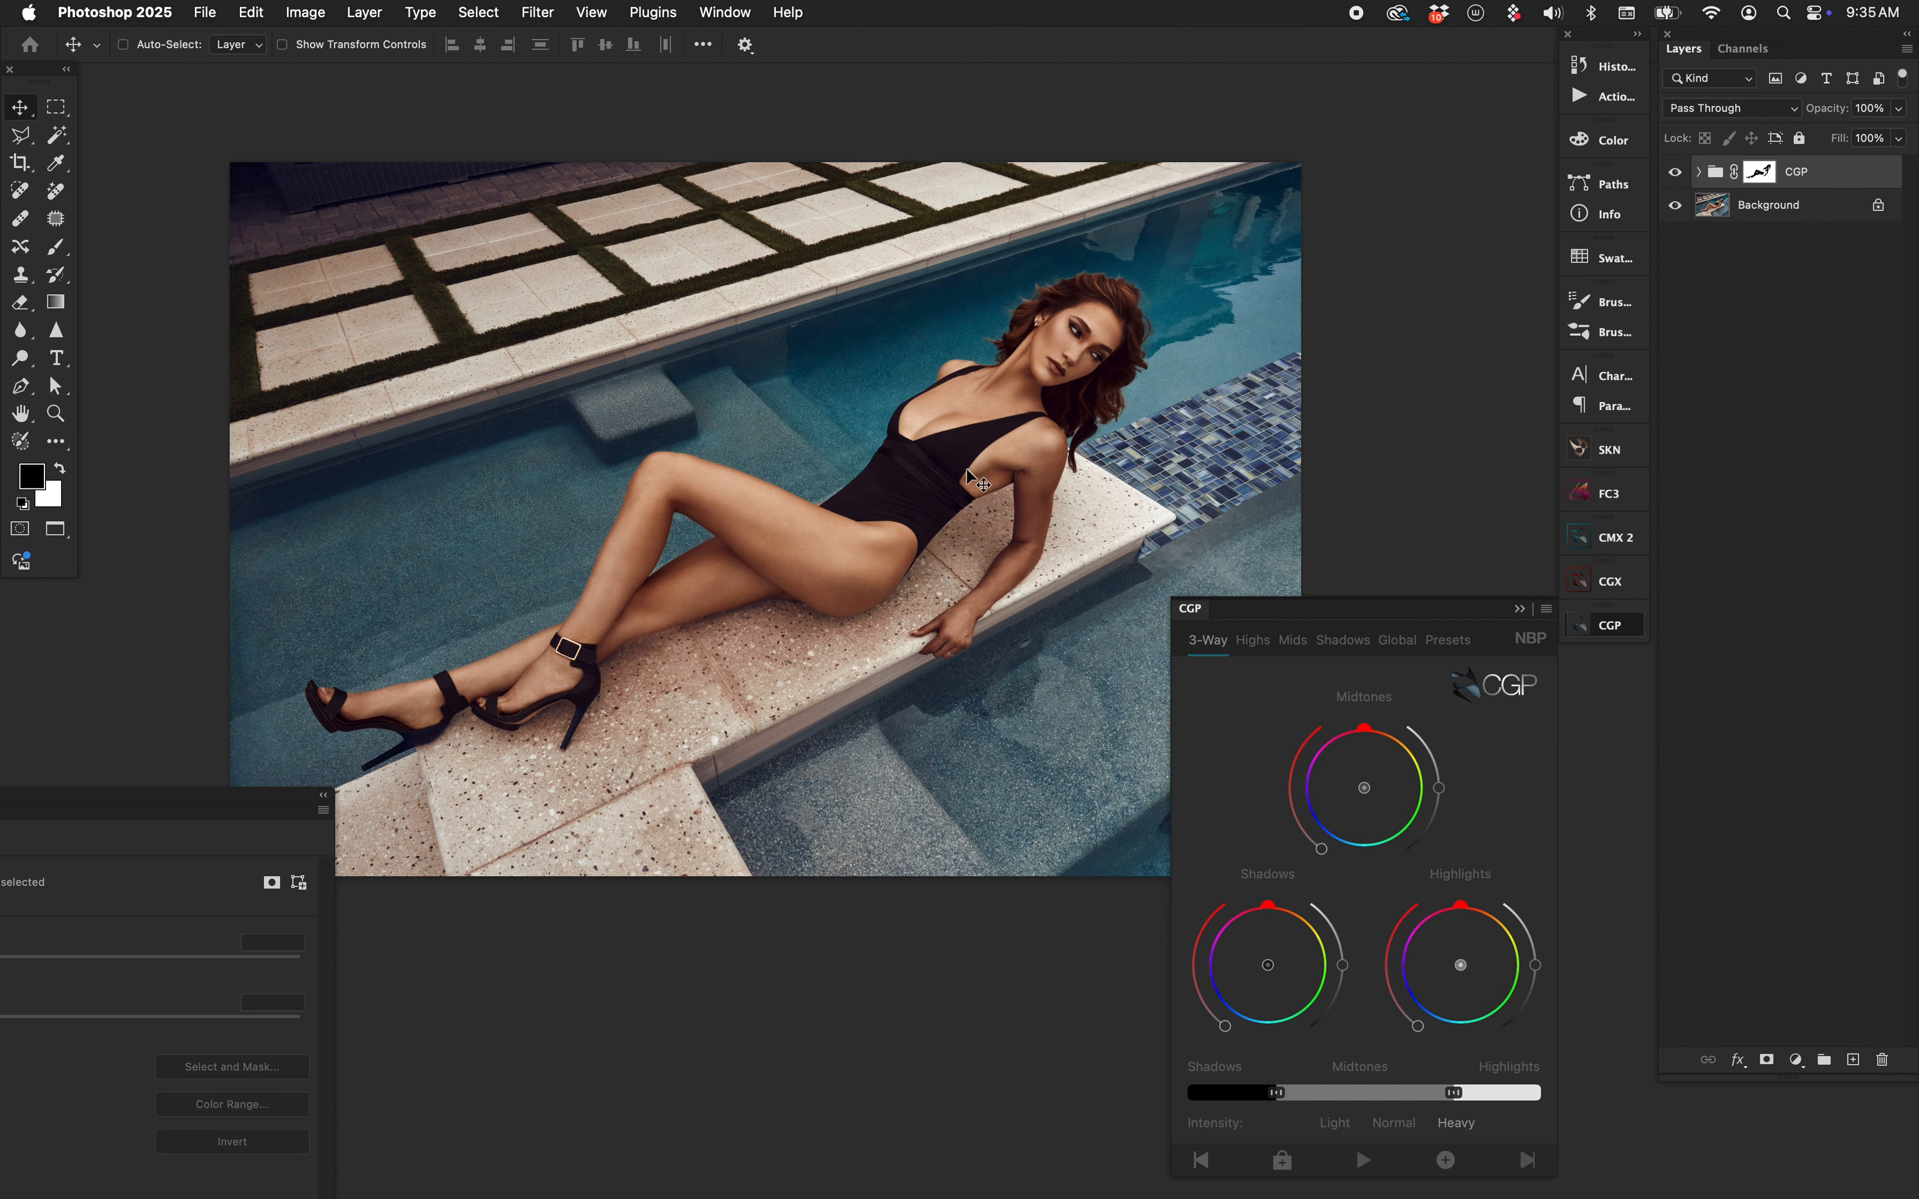
pyautogui.hscroll(2, 887, 476)
pyautogui.scroll(-1, 888, 475)
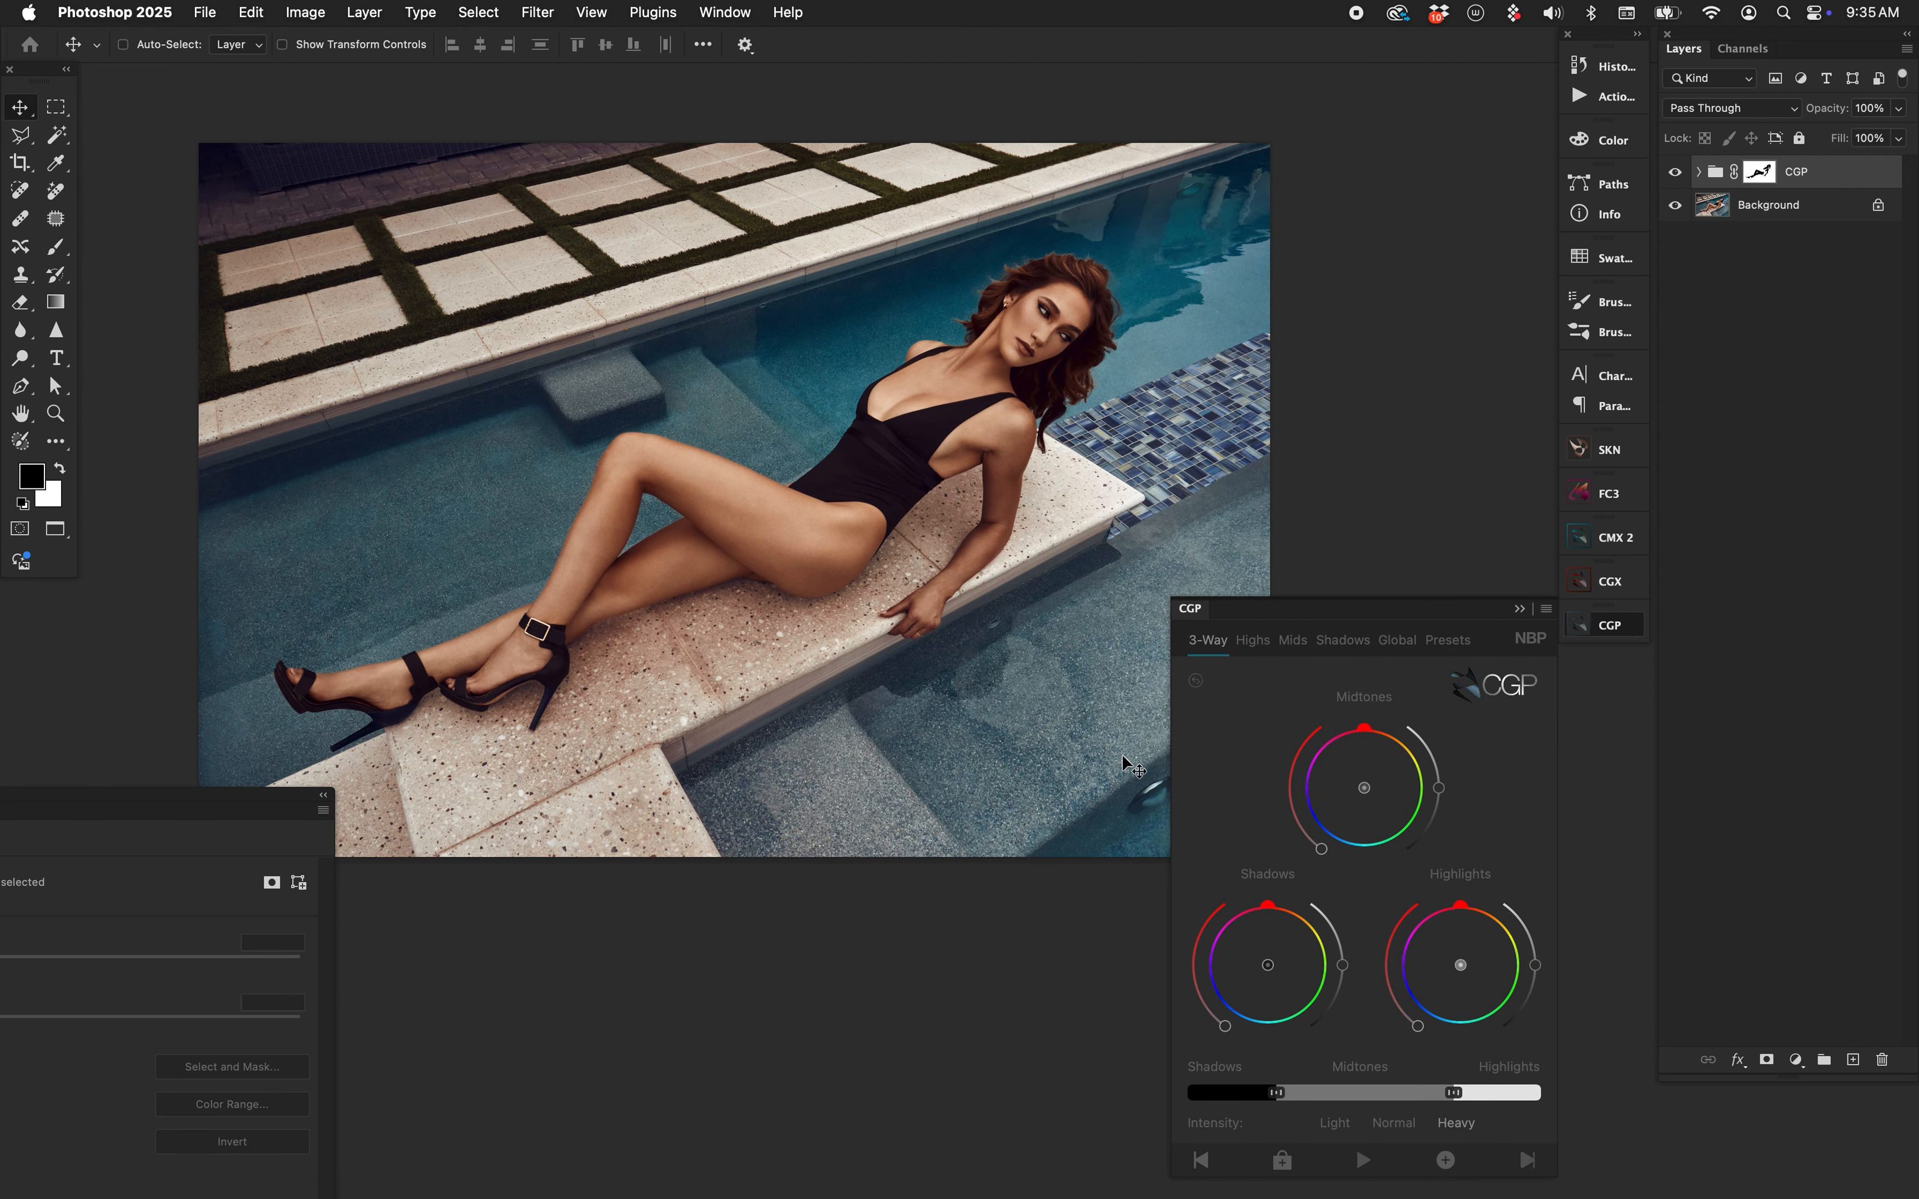
pyautogui.moveTo(265, 801); pyautogui.dragTo(389, 670)
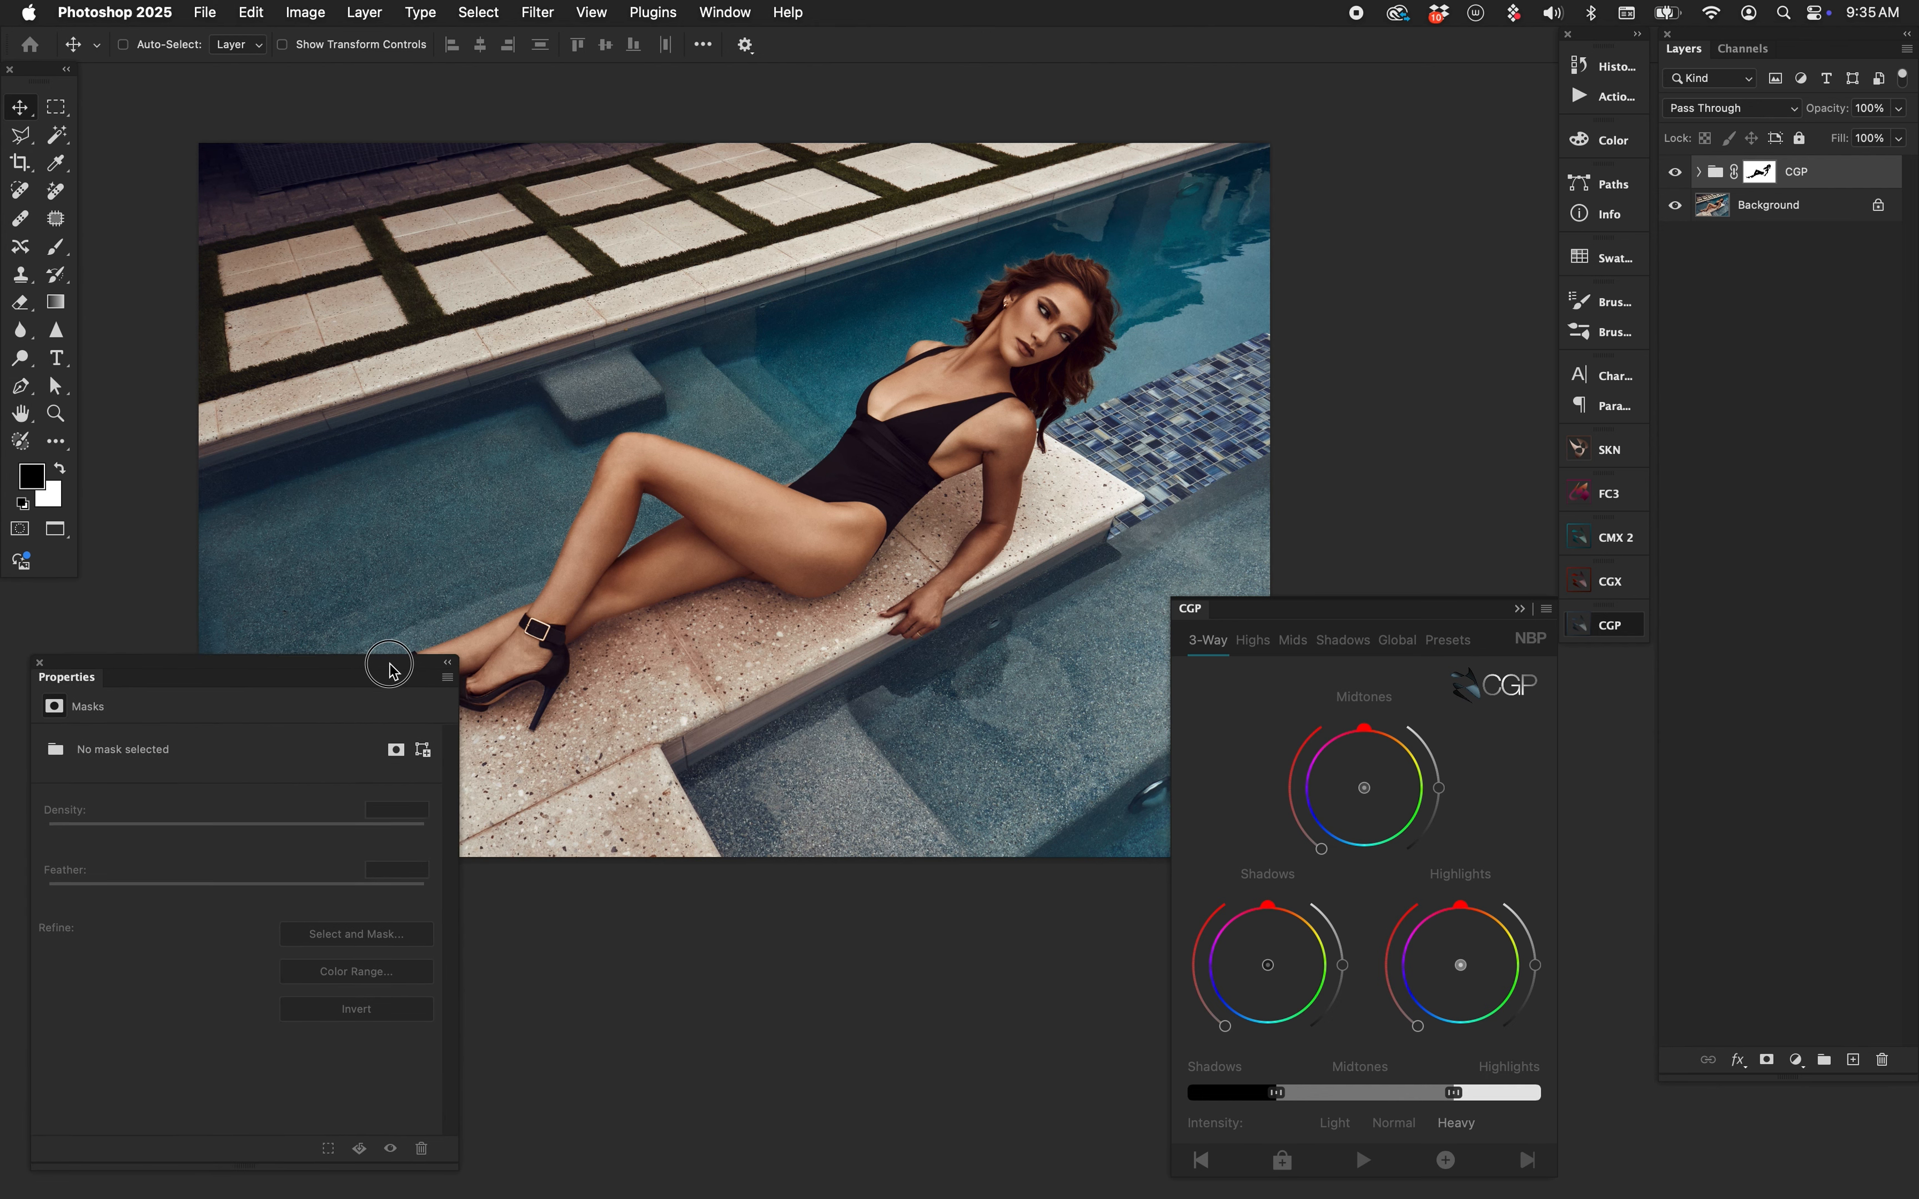
pyautogui.click(1383, 766)
pyautogui.click(1246, 960)
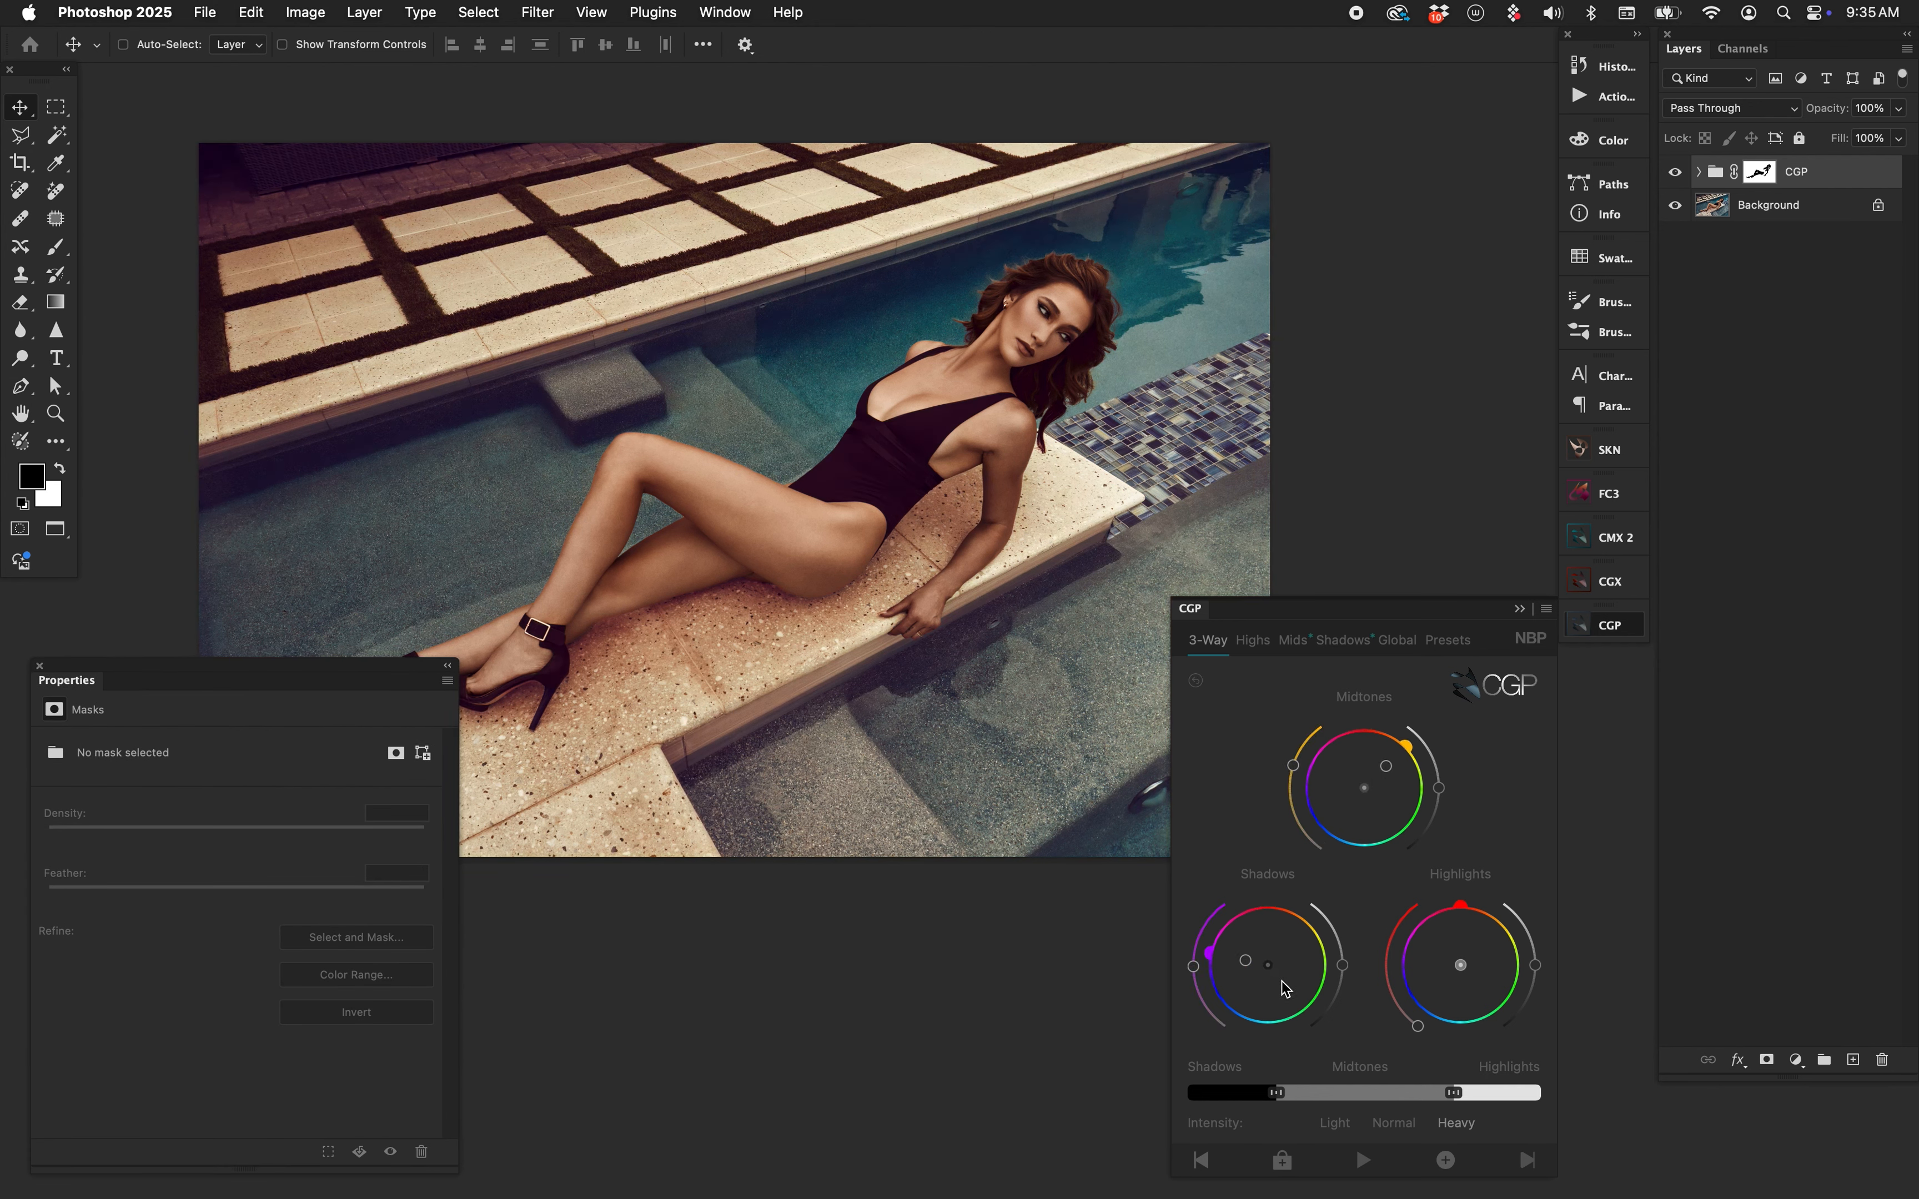
pyautogui.click(1465, 980)
pyautogui.moveTo(1392, 774); pyautogui.dragTo(1384, 768)
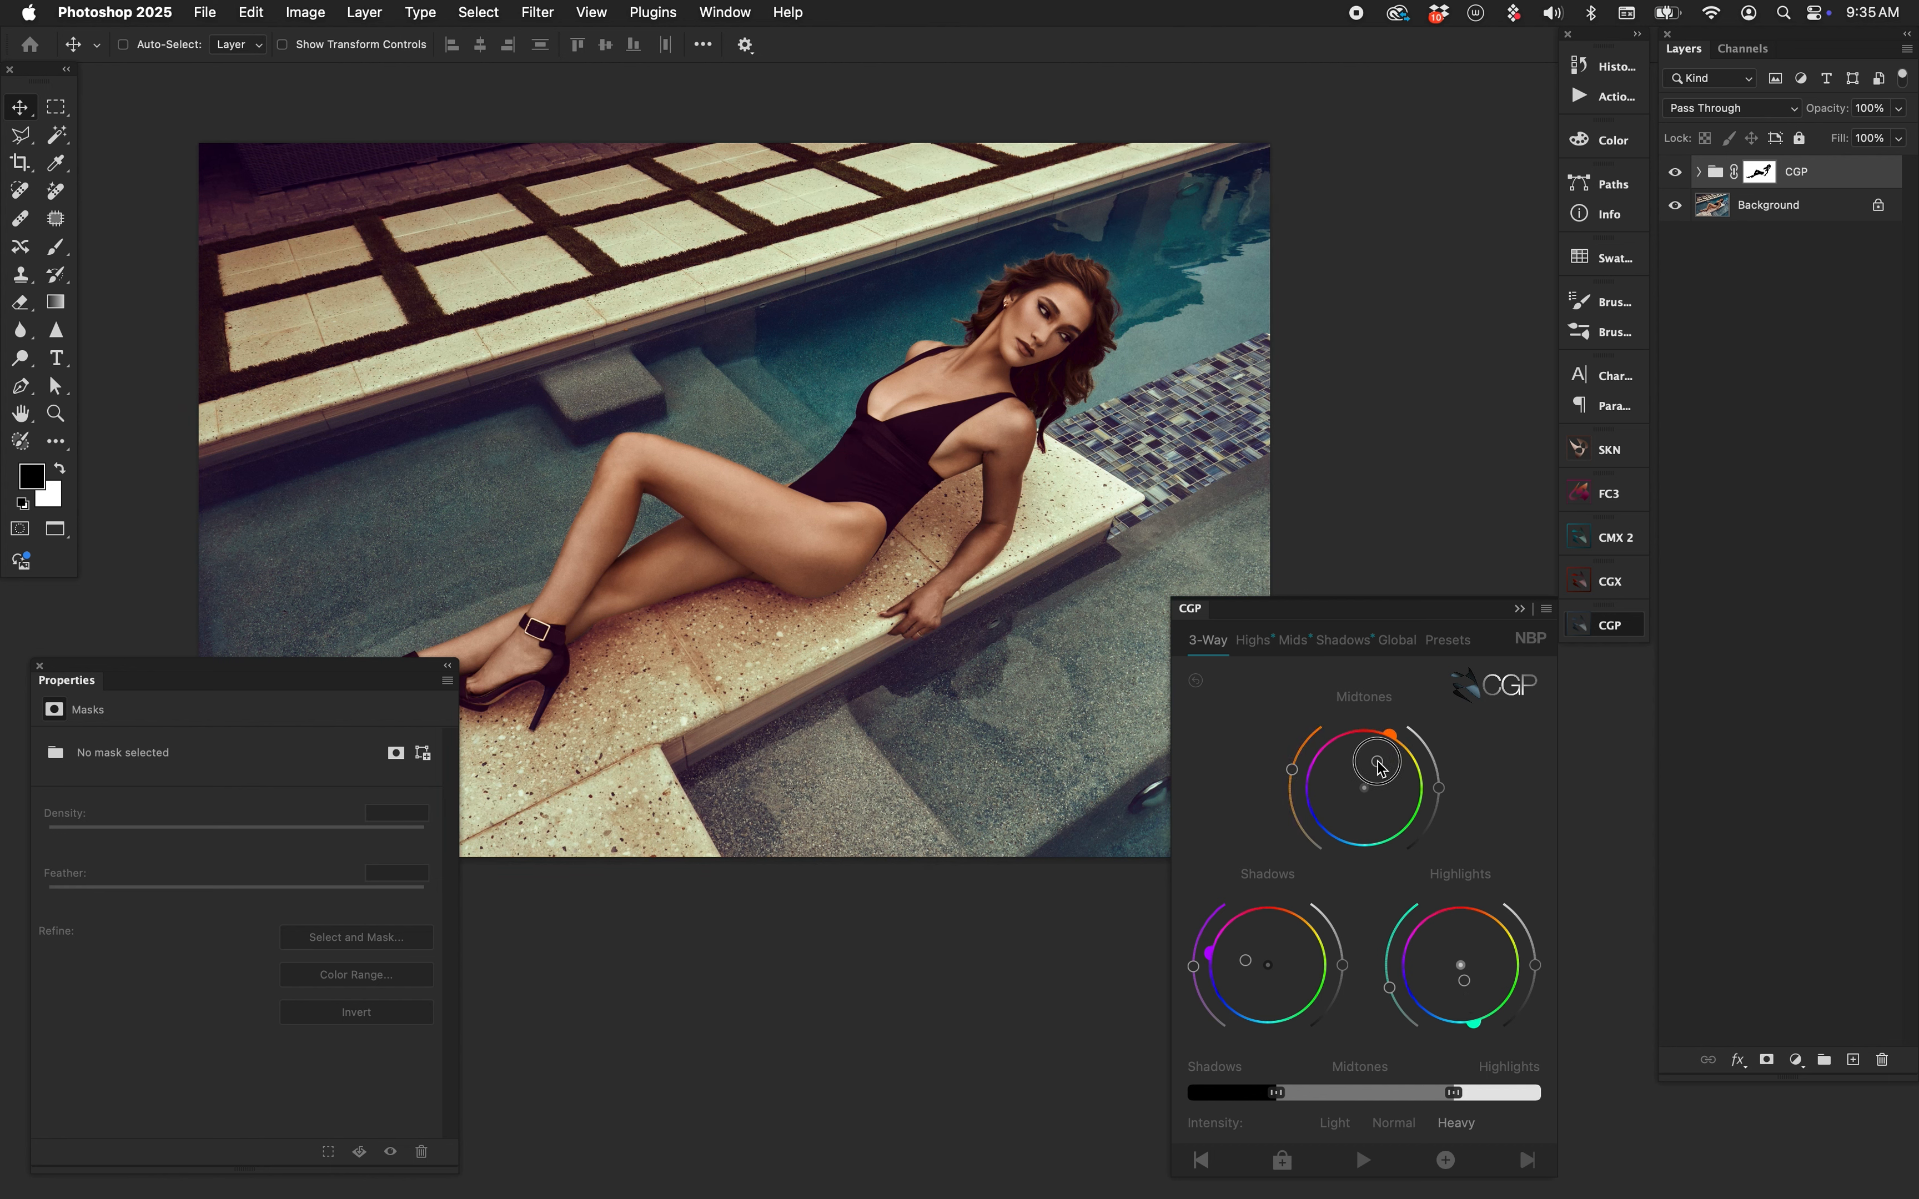
# Compare the grade on and off, then shift shadows toward blue and settle midtones on orange.
pyautogui.click(1680, 176)
pyautogui.click(1680, 176)
pyautogui.click(1680, 176)
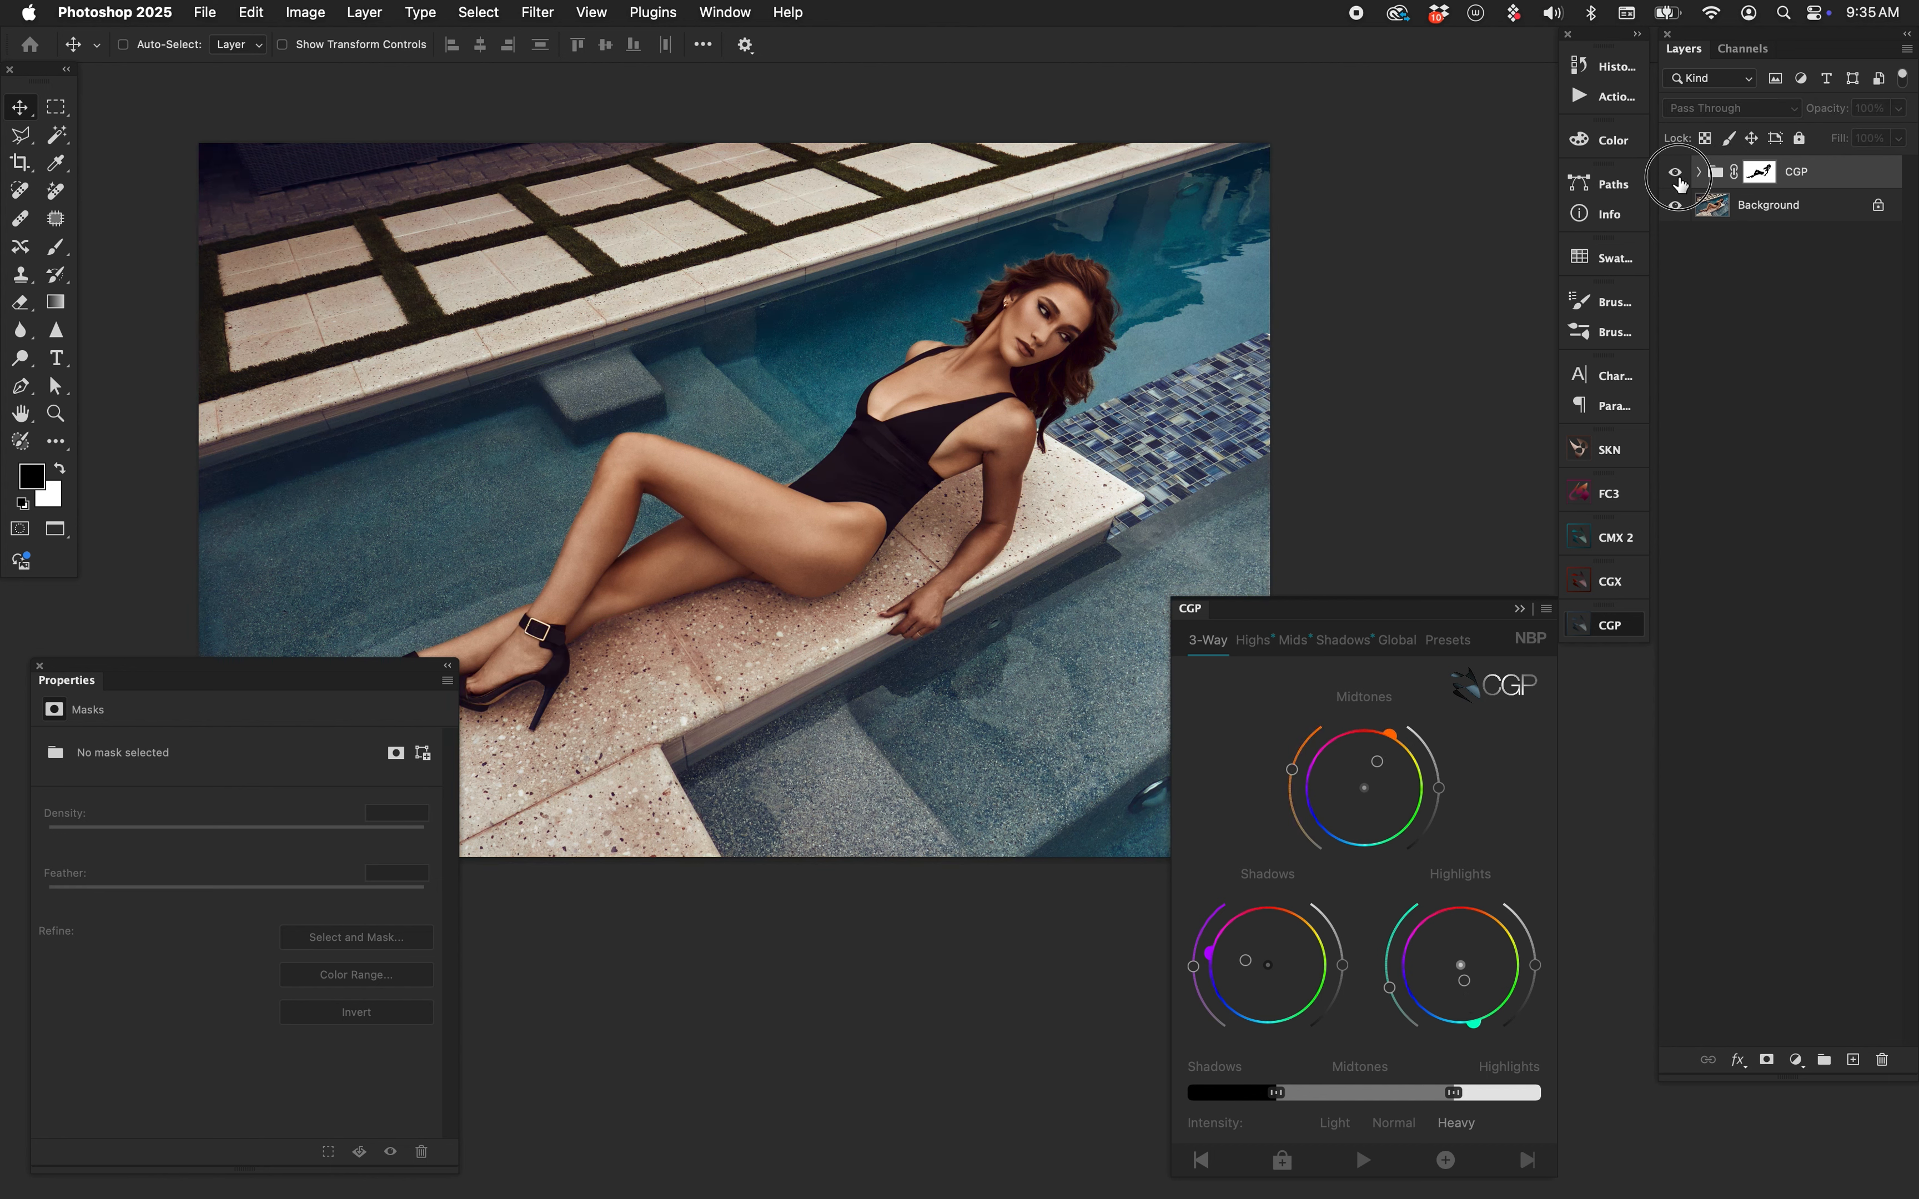
pyautogui.click(1680, 178)
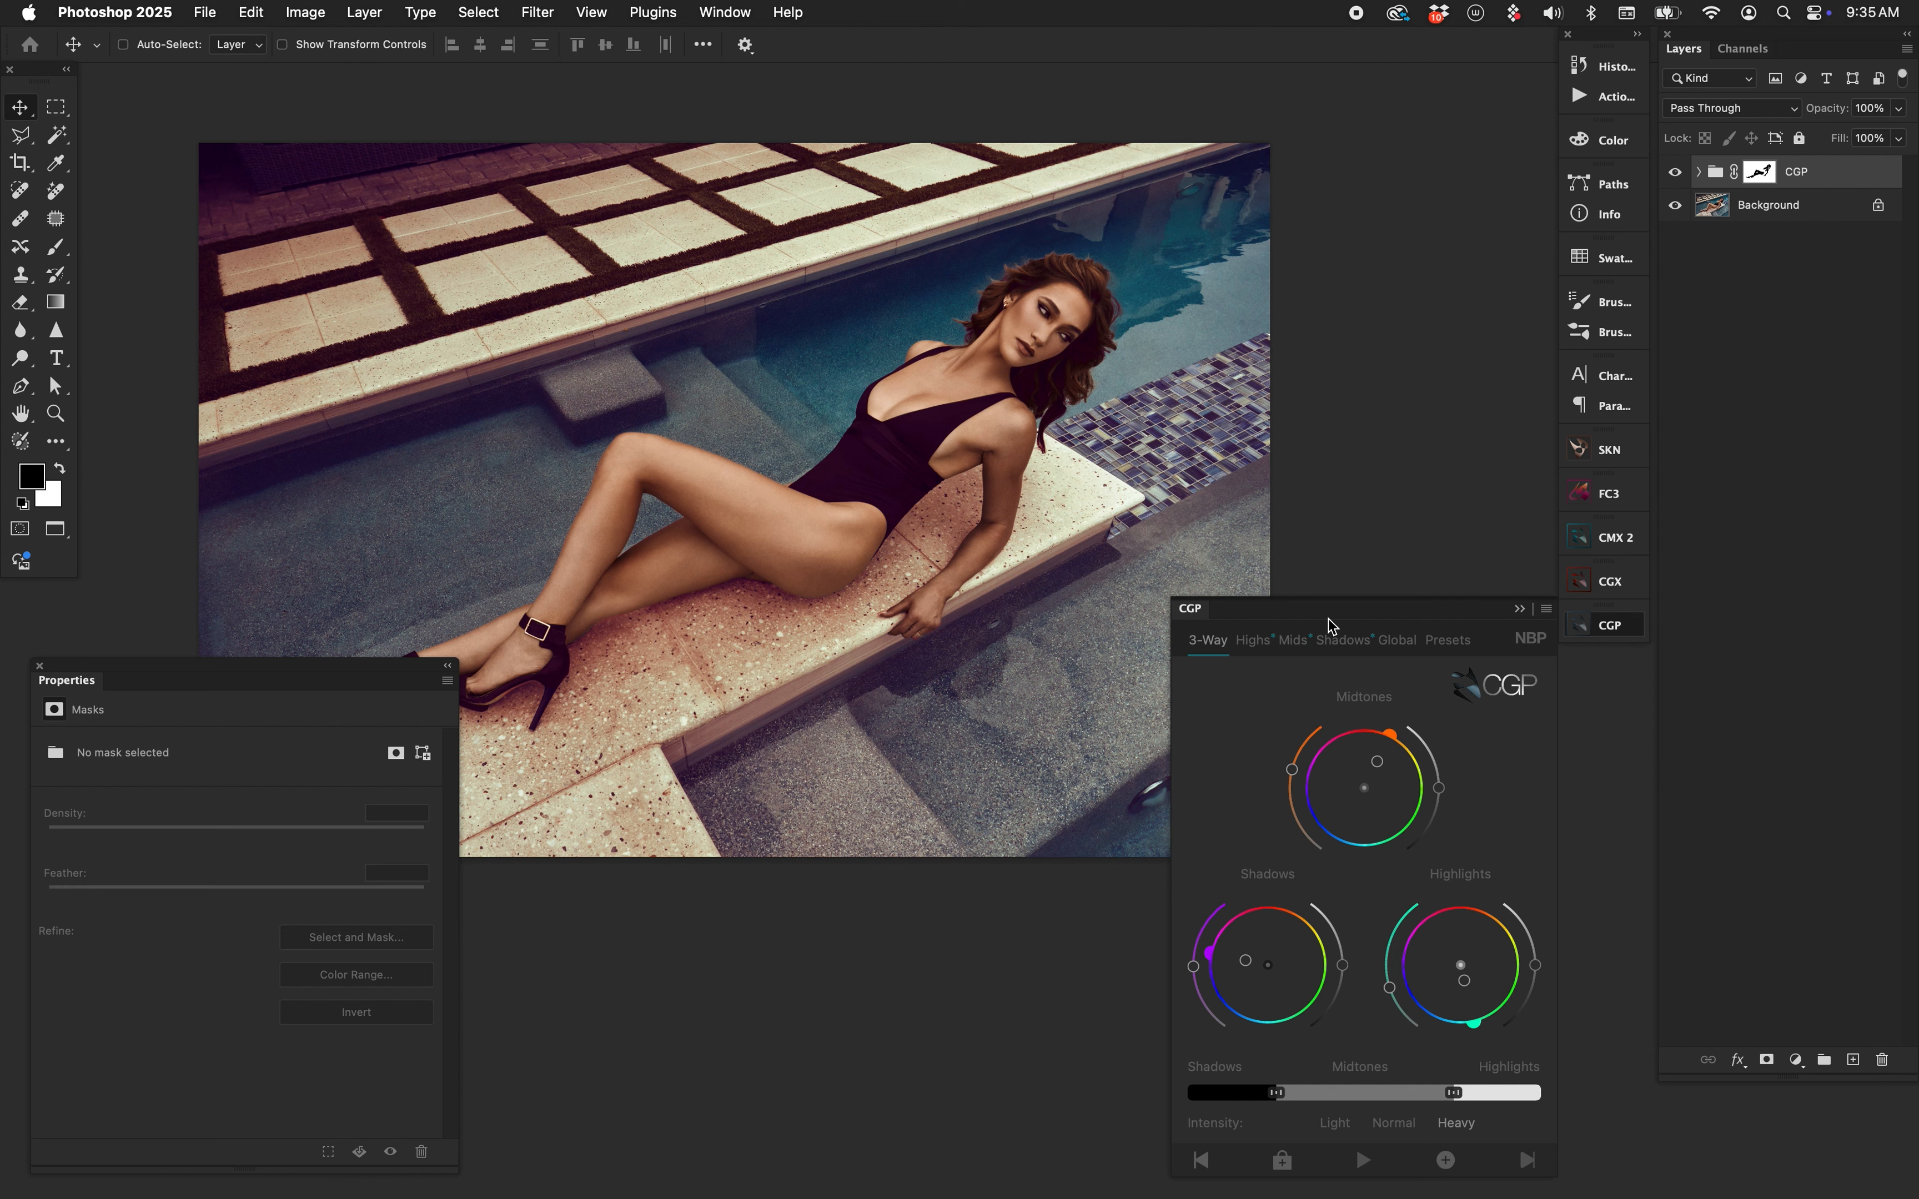
pyautogui.moveTo(1248, 973); pyautogui.dragTo(1245, 981)
pyautogui.moveTo(1378, 762); pyautogui.dragTo(1358, 809)
pyautogui.click(1378, 763)
pyautogui.moveTo(1371, 767); pyautogui.dragTo(1381, 765)
pyautogui.moveTo(1245, 976); pyautogui.dragTo(1239, 978)
# Lower the CGP group mask's density to 54%, checking the mask and comparing the grade.
pyautogui.click(1762, 176)
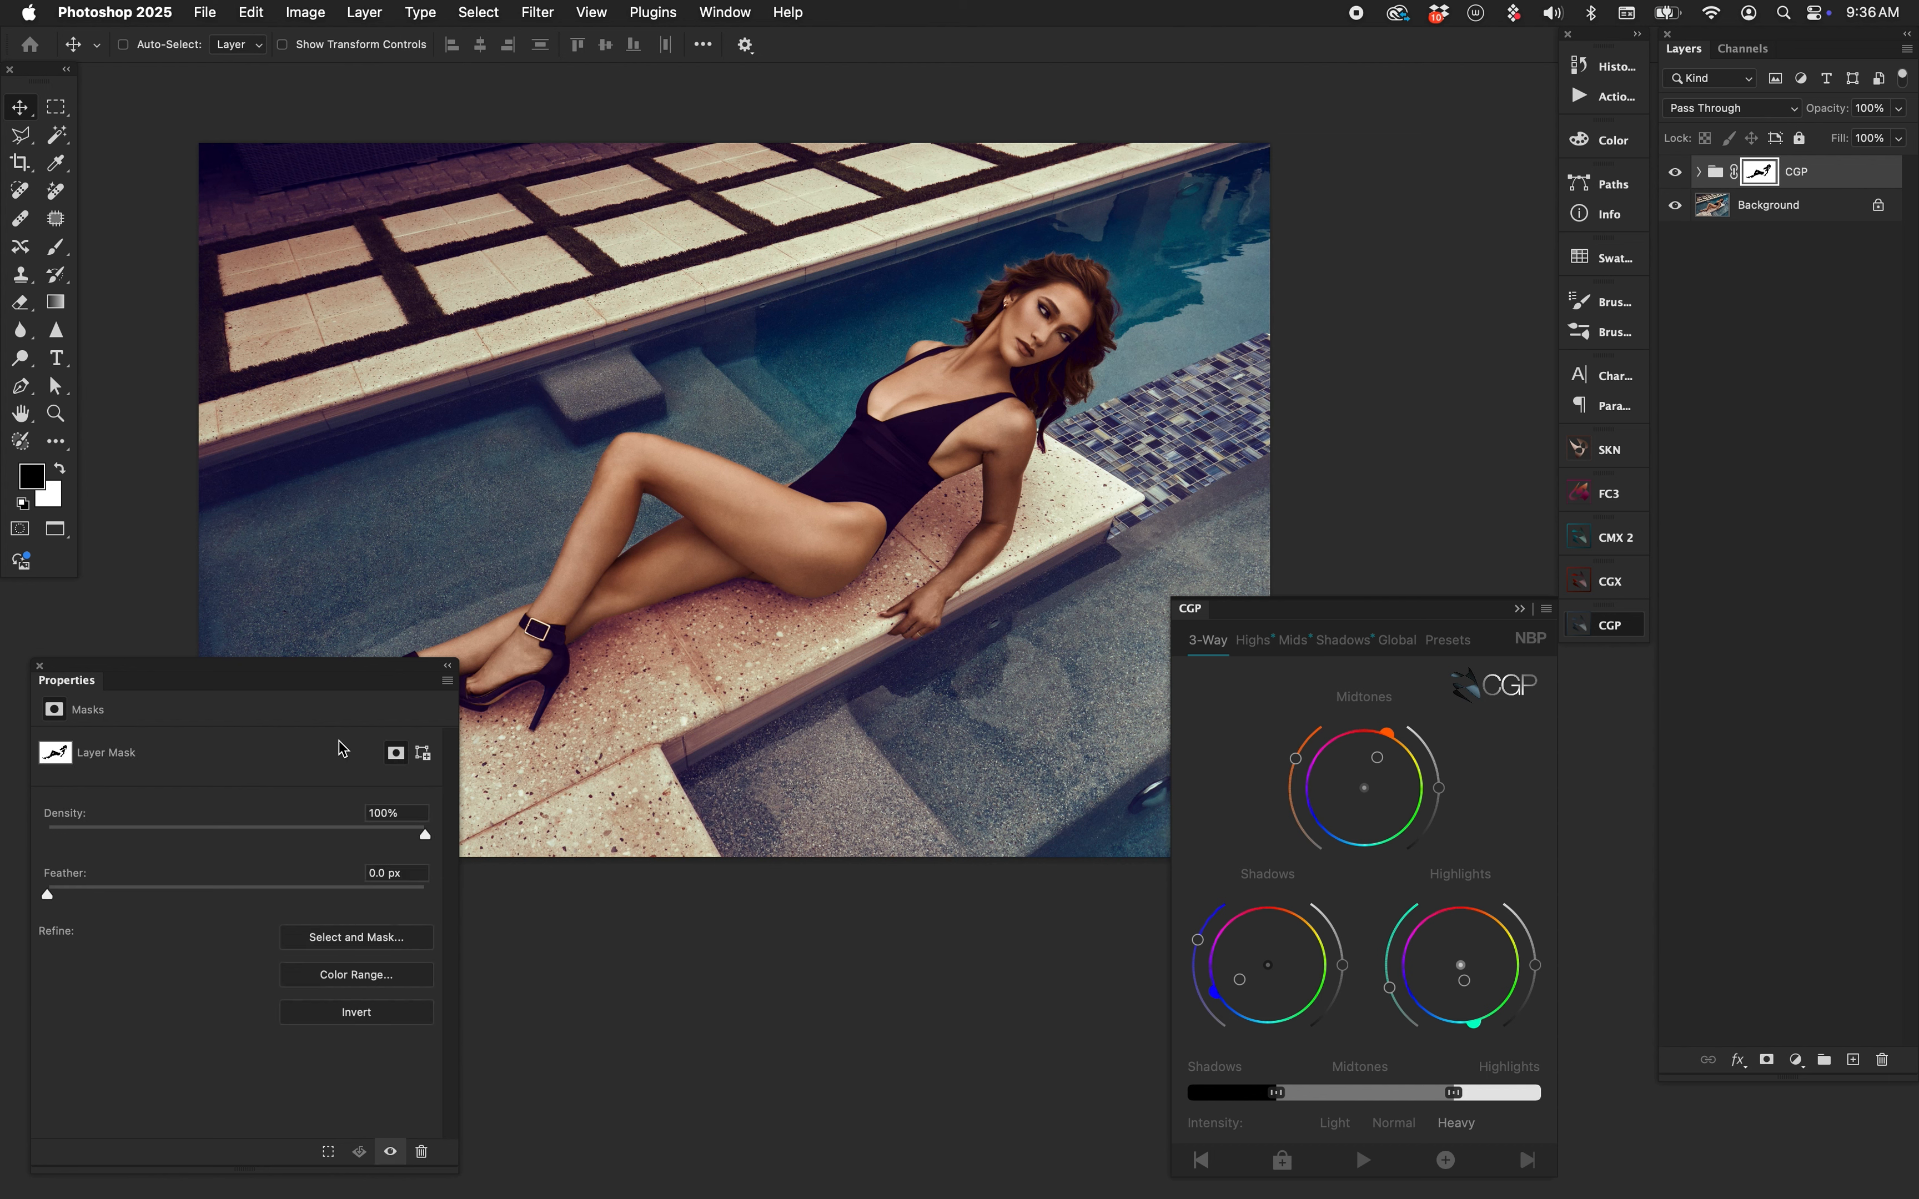
pyautogui.moveTo(426, 838); pyautogui.dragTo(246, 843)
pyautogui.keyDown('alt'); pyautogui.click(1760, 180); pyautogui.keyUp('alt')
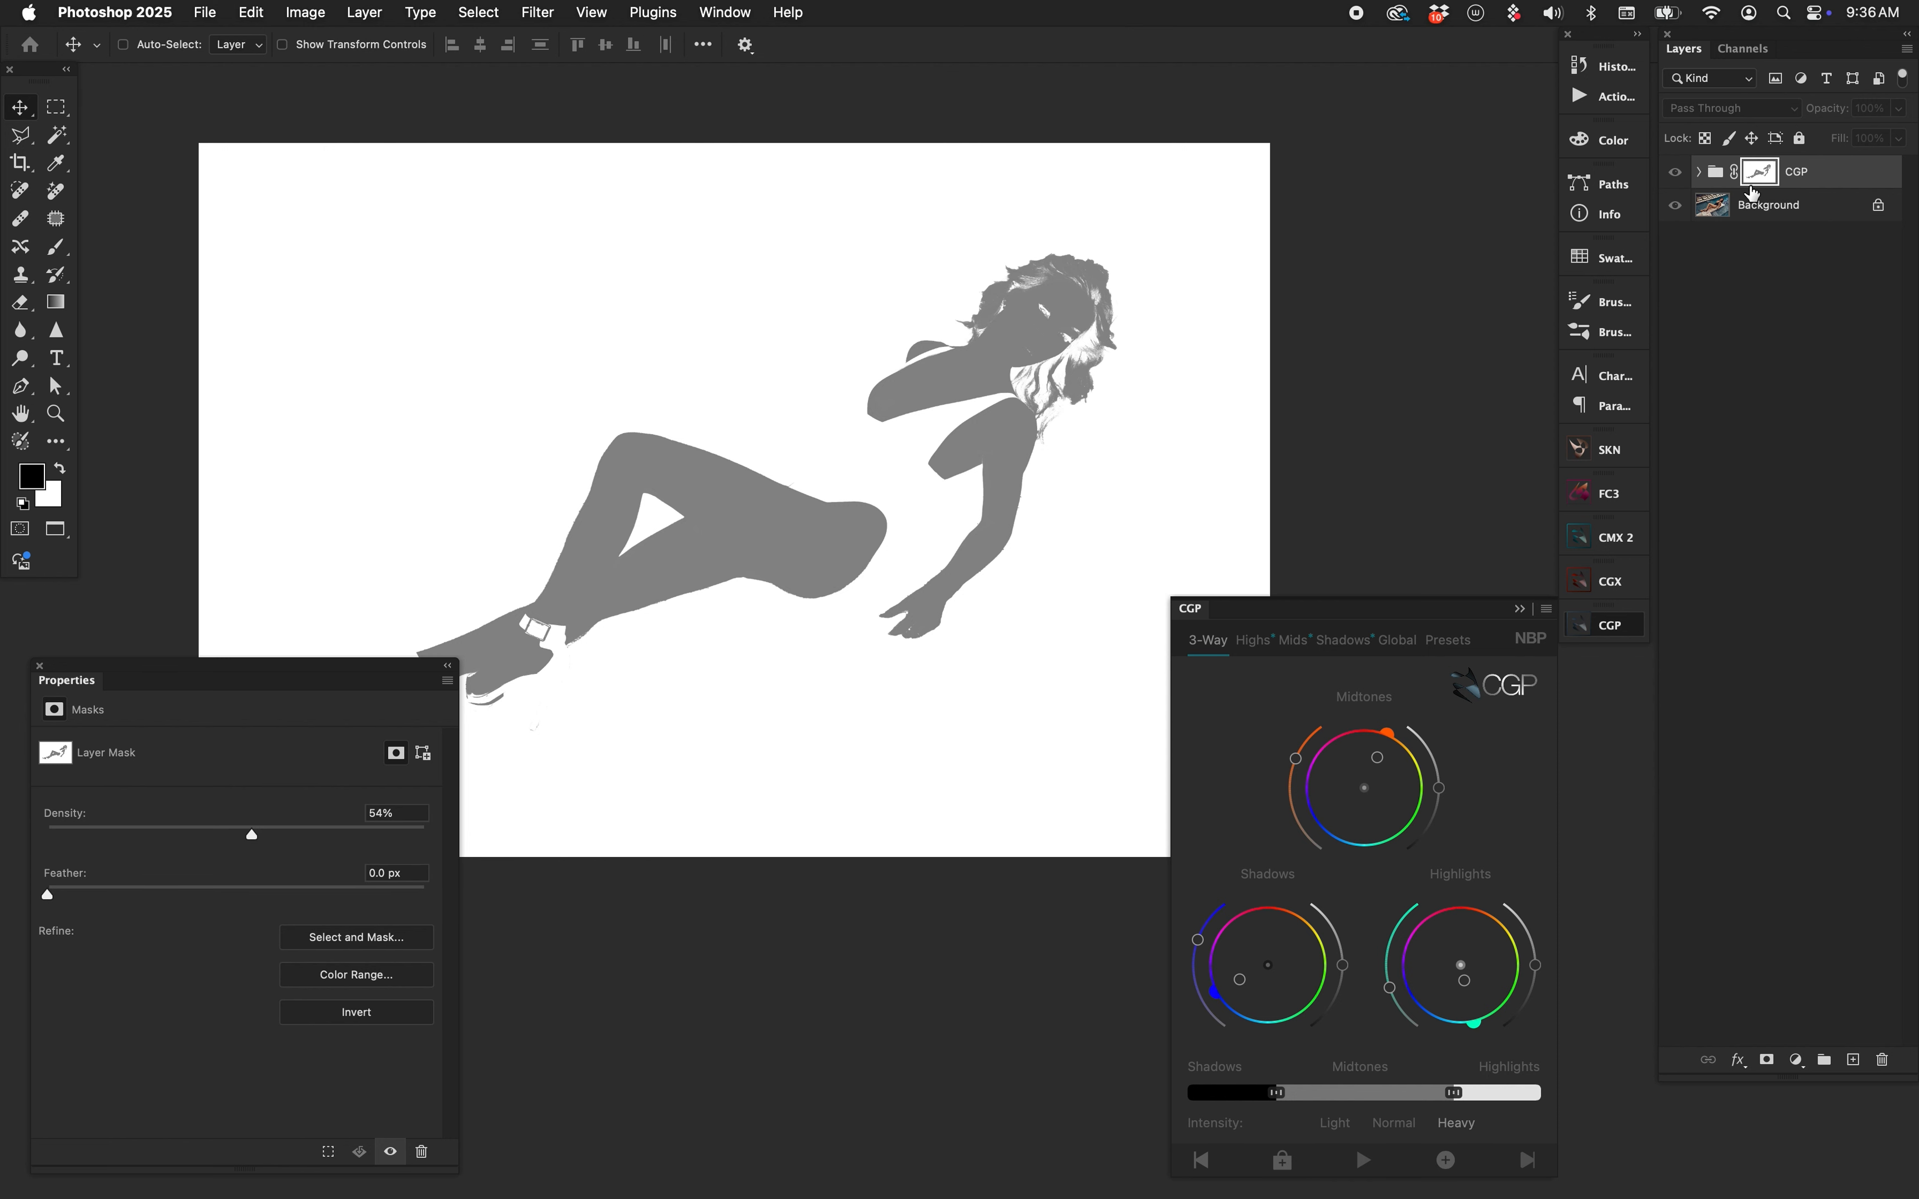
pyautogui.keyDown('alt'); pyautogui.click(1754, 193); pyautogui.keyUp('alt')
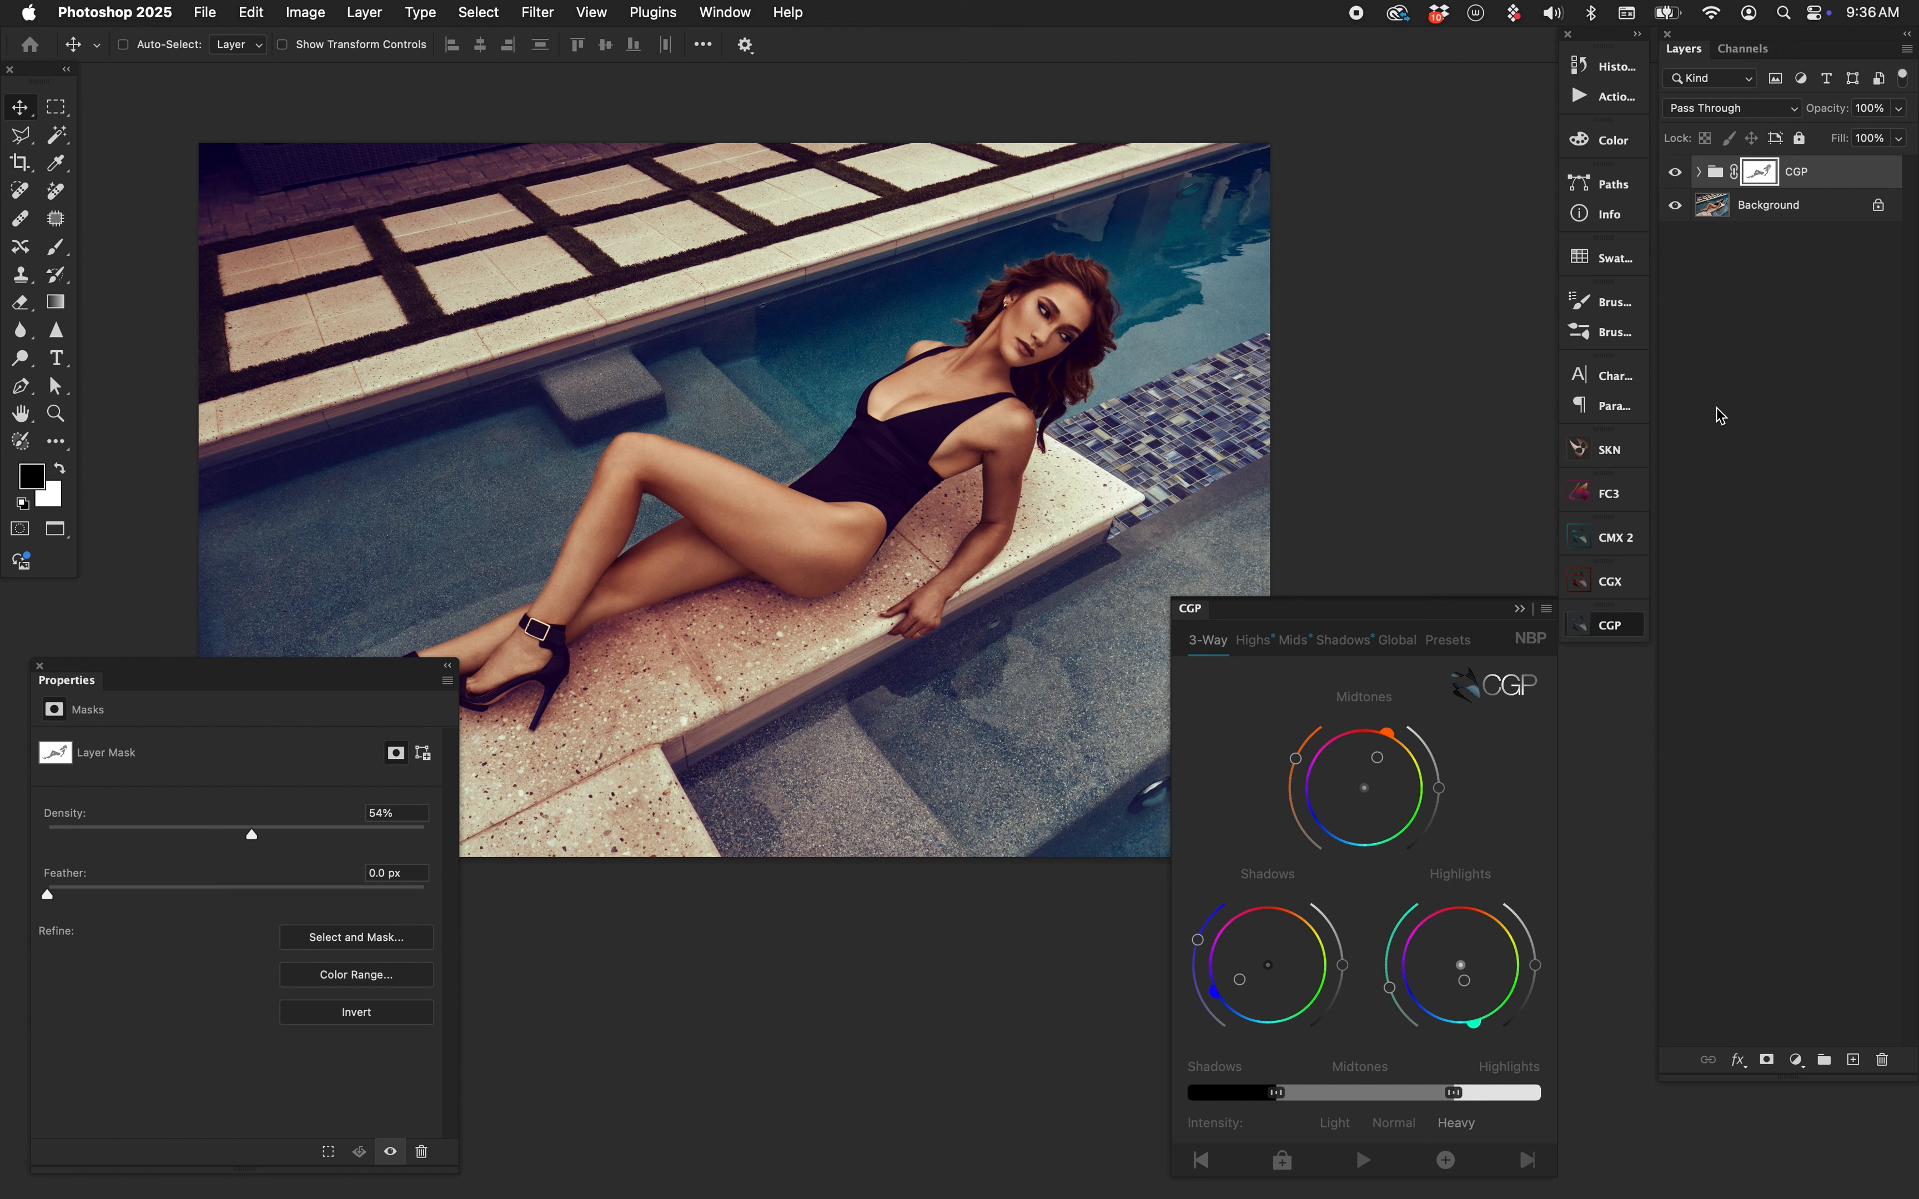
pyautogui.click(1675, 172)
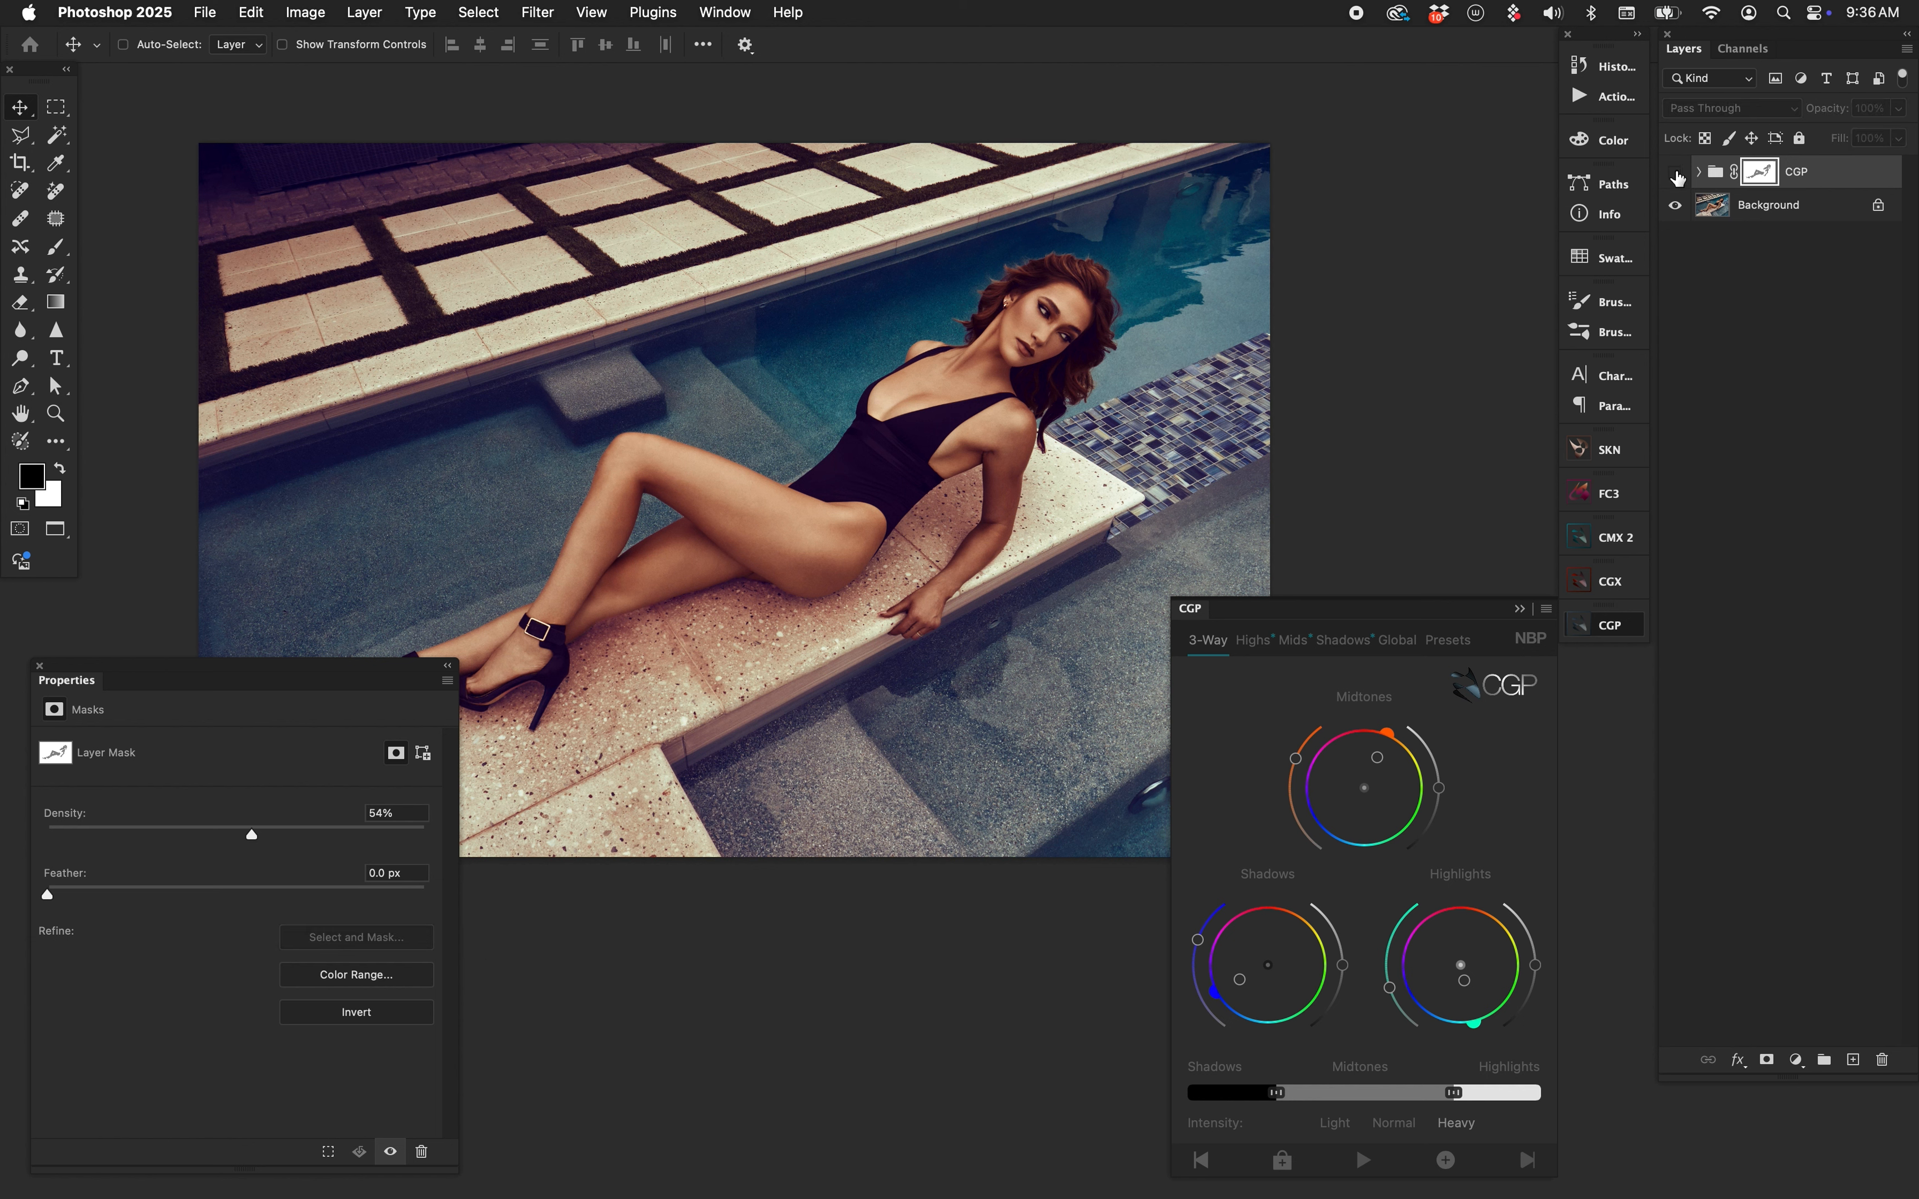
pyautogui.click(1674, 172)
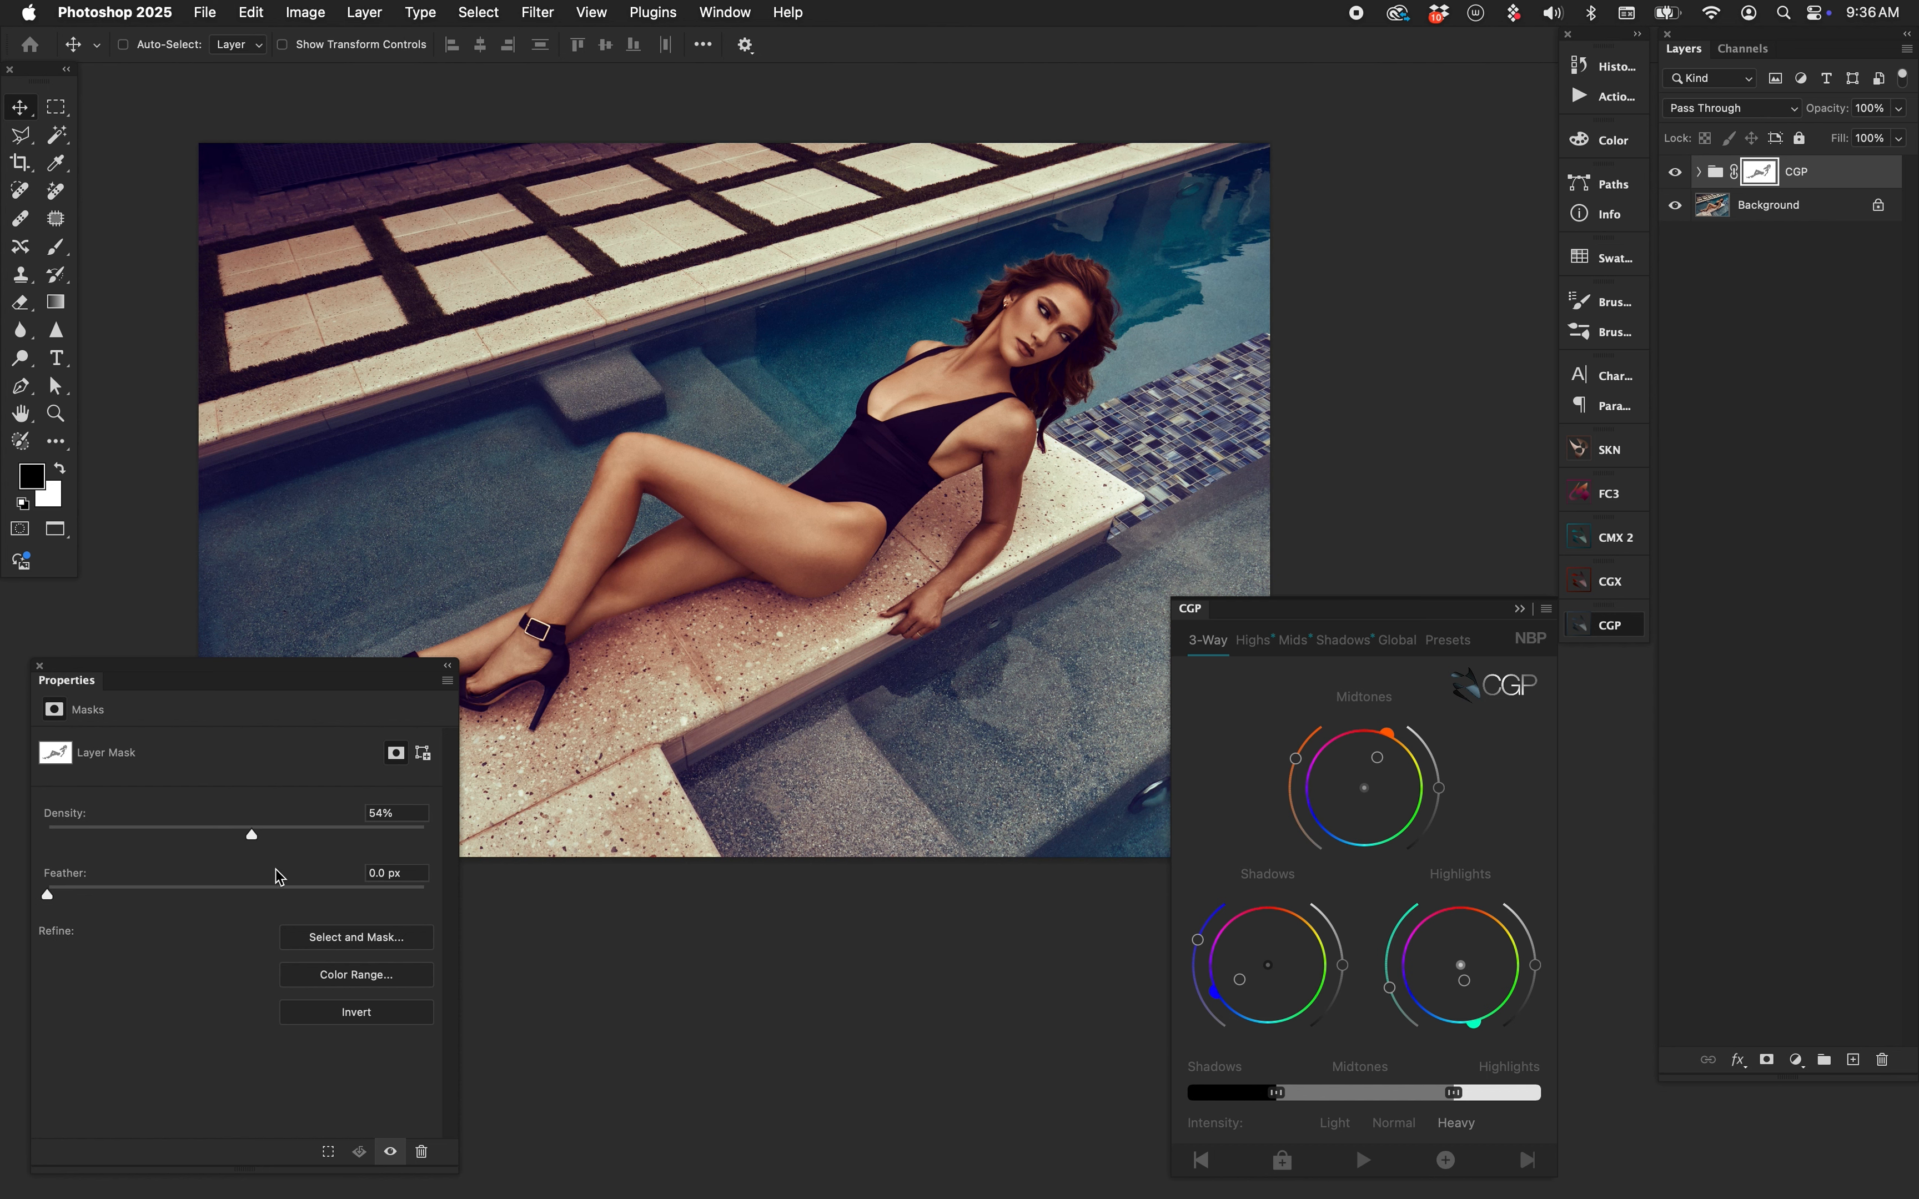
# Try mask densities between 0% and 28% and shift the midtones toward a pinker red.
pyautogui.moveTo(251, 835); pyautogui.dragTo(40, 832)
pyautogui.moveTo(48, 834); pyautogui.dragTo(226, 833)
pyautogui.click(226, 842)
pyautogui.moveTo(226, 843); pyautogui.dragTo(20, 844)
pyautogui.click(1367, 760)
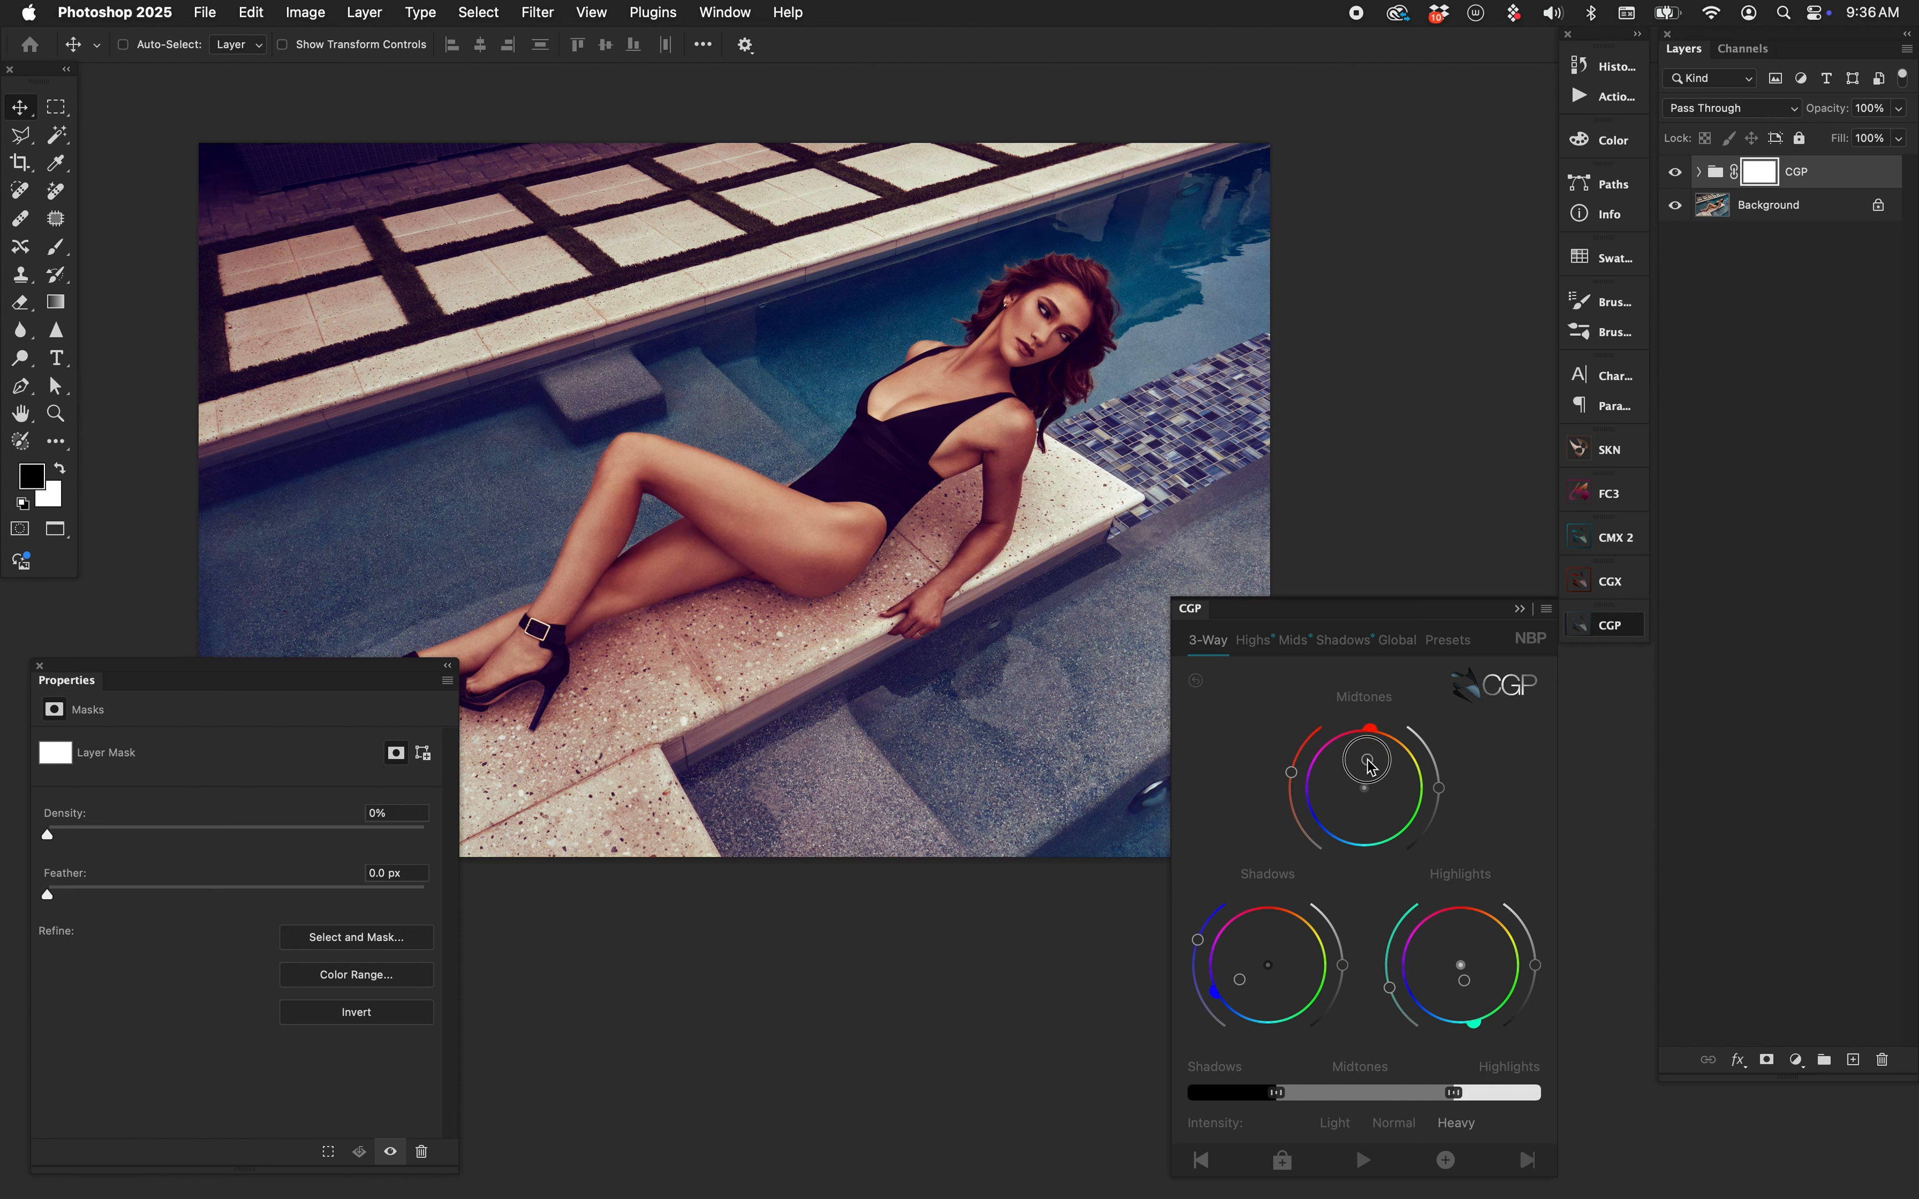
pyautogui.click(1367, 748)
# Test mask densities from 0% to 100%, then return to windowed view and settle at 37%.
pyautogui.moveTo(49, 833); pyautogui.dragTo(204, 852)
pyautogui.moveTo(425, 836); pyautogui.dragTo(226, 834)
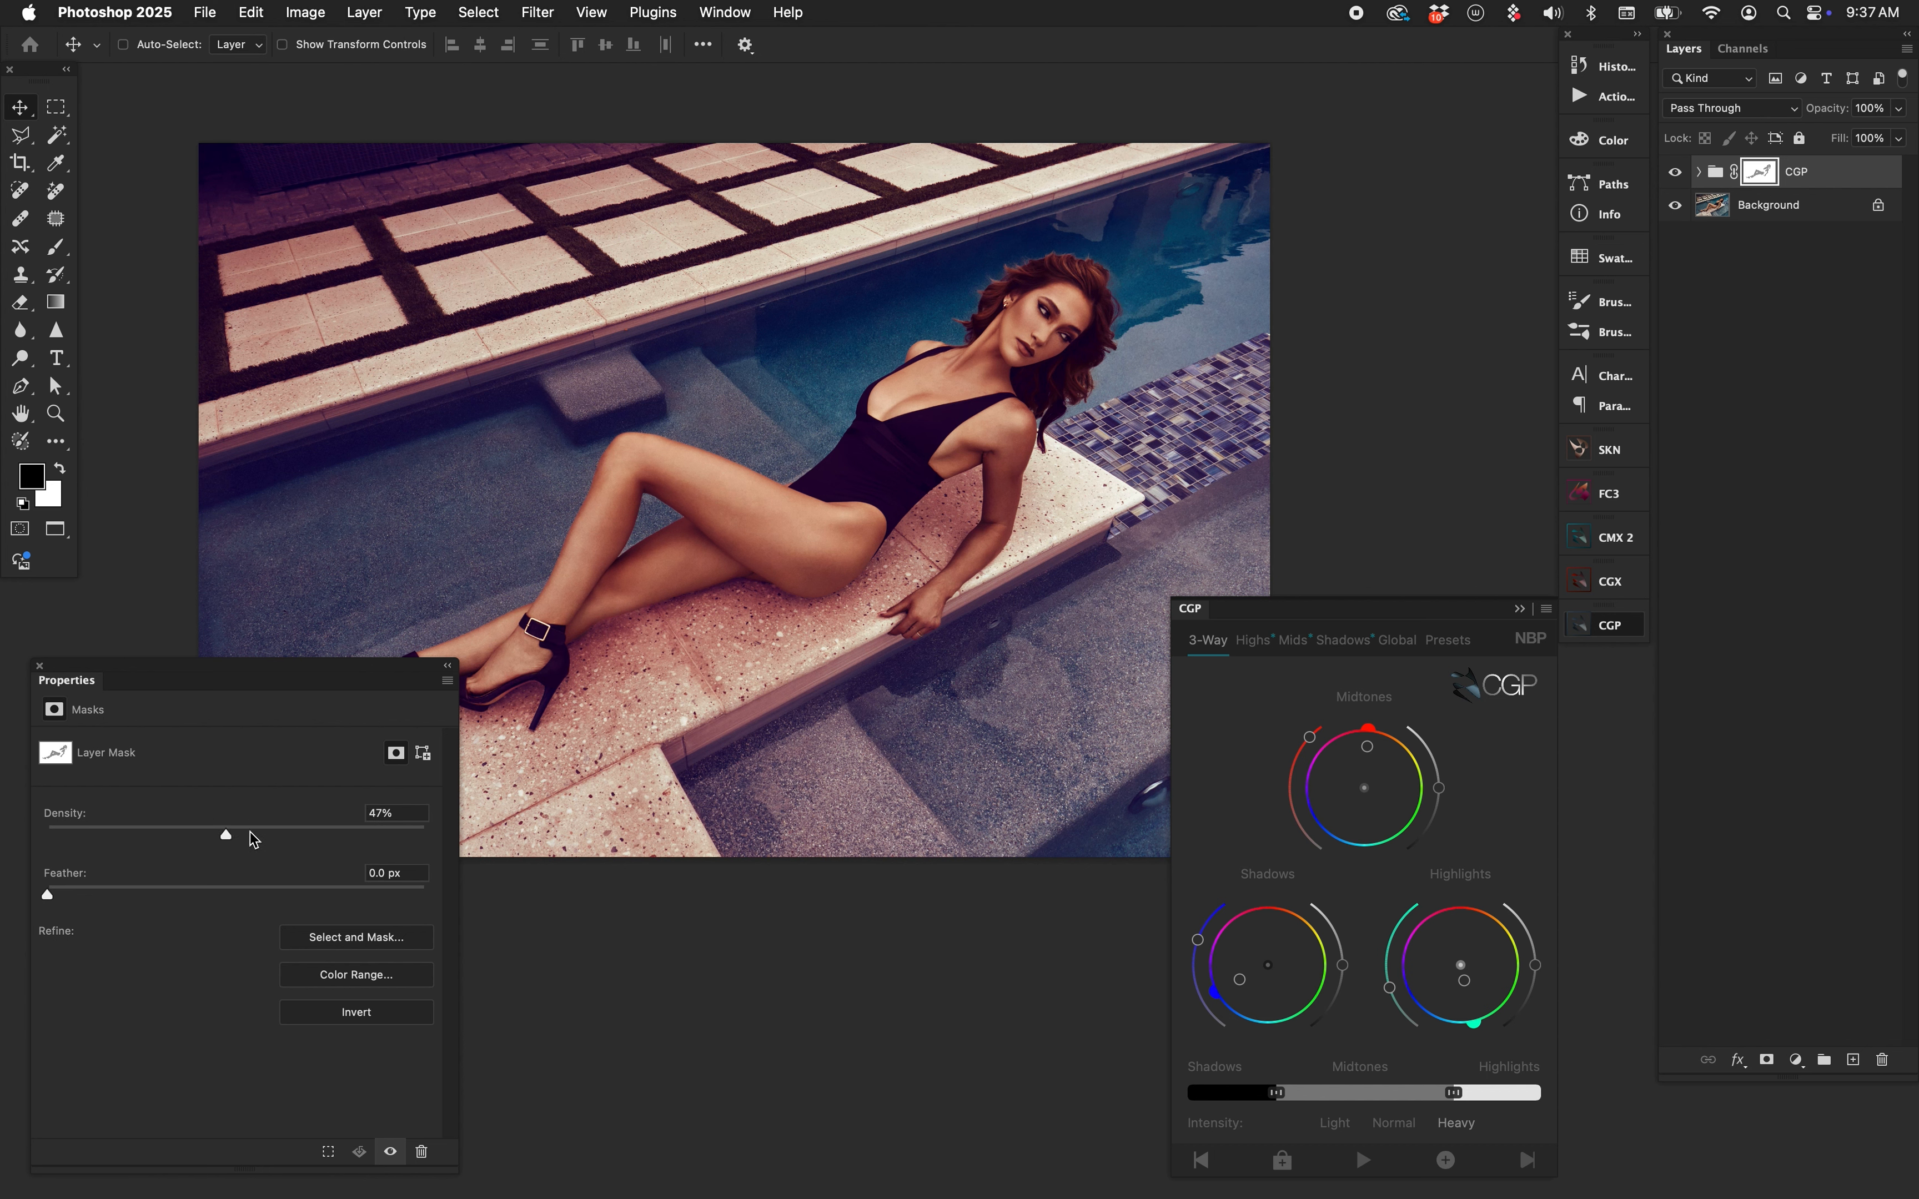
pyautogui.click(1675, 172)
pyautogui.click(1676, 172)
pyautogui.moveTo(251, 833)
pyautogui.mouseDown()
pyautogui.moveTo(300, 835)
pyautogui.moveTo(258, 835)
pyautogui.mouseUp()
pyautogui.moveTo(259, 835); pyautogui.dragTo(35, 835)
pyautogui.press('f')
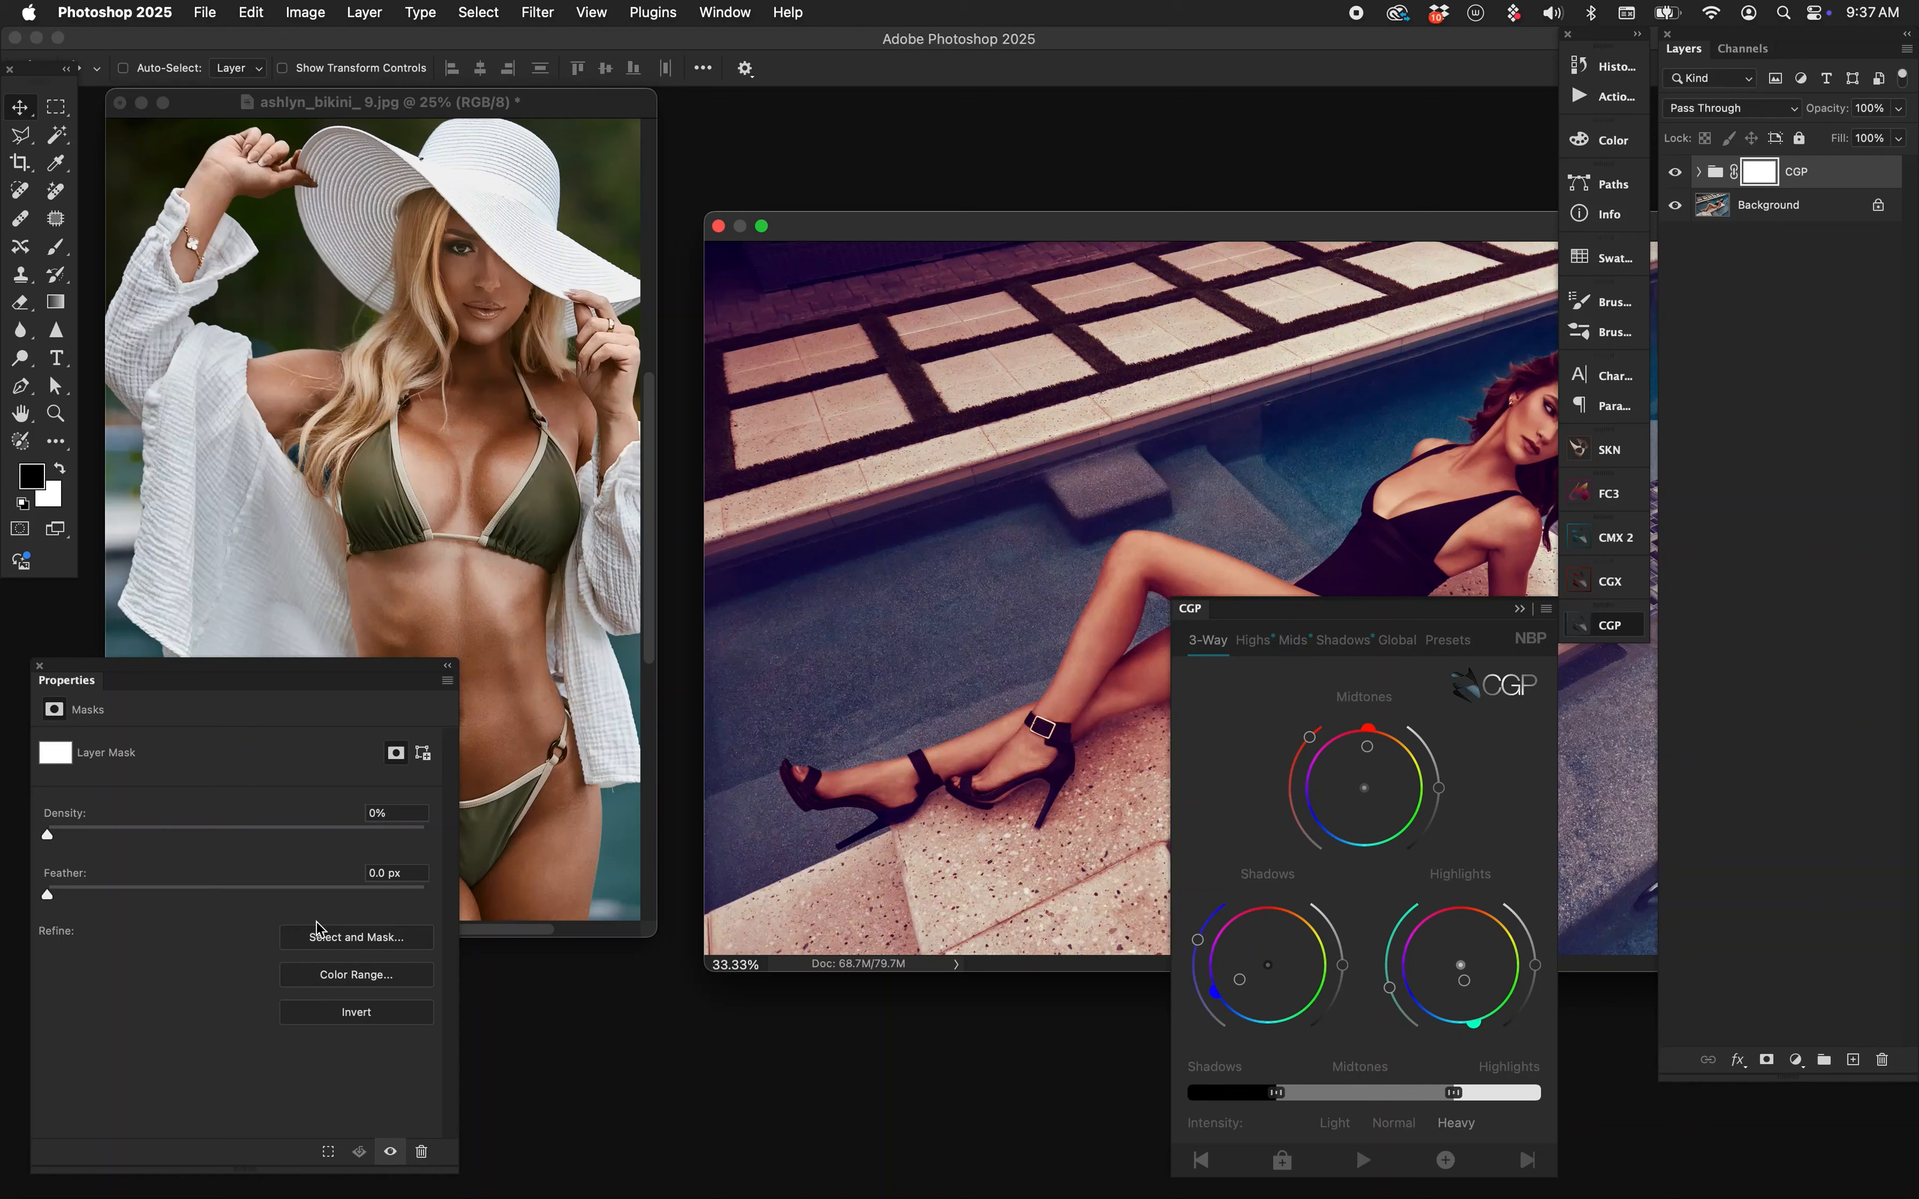
pyautogui.click(188, 833)
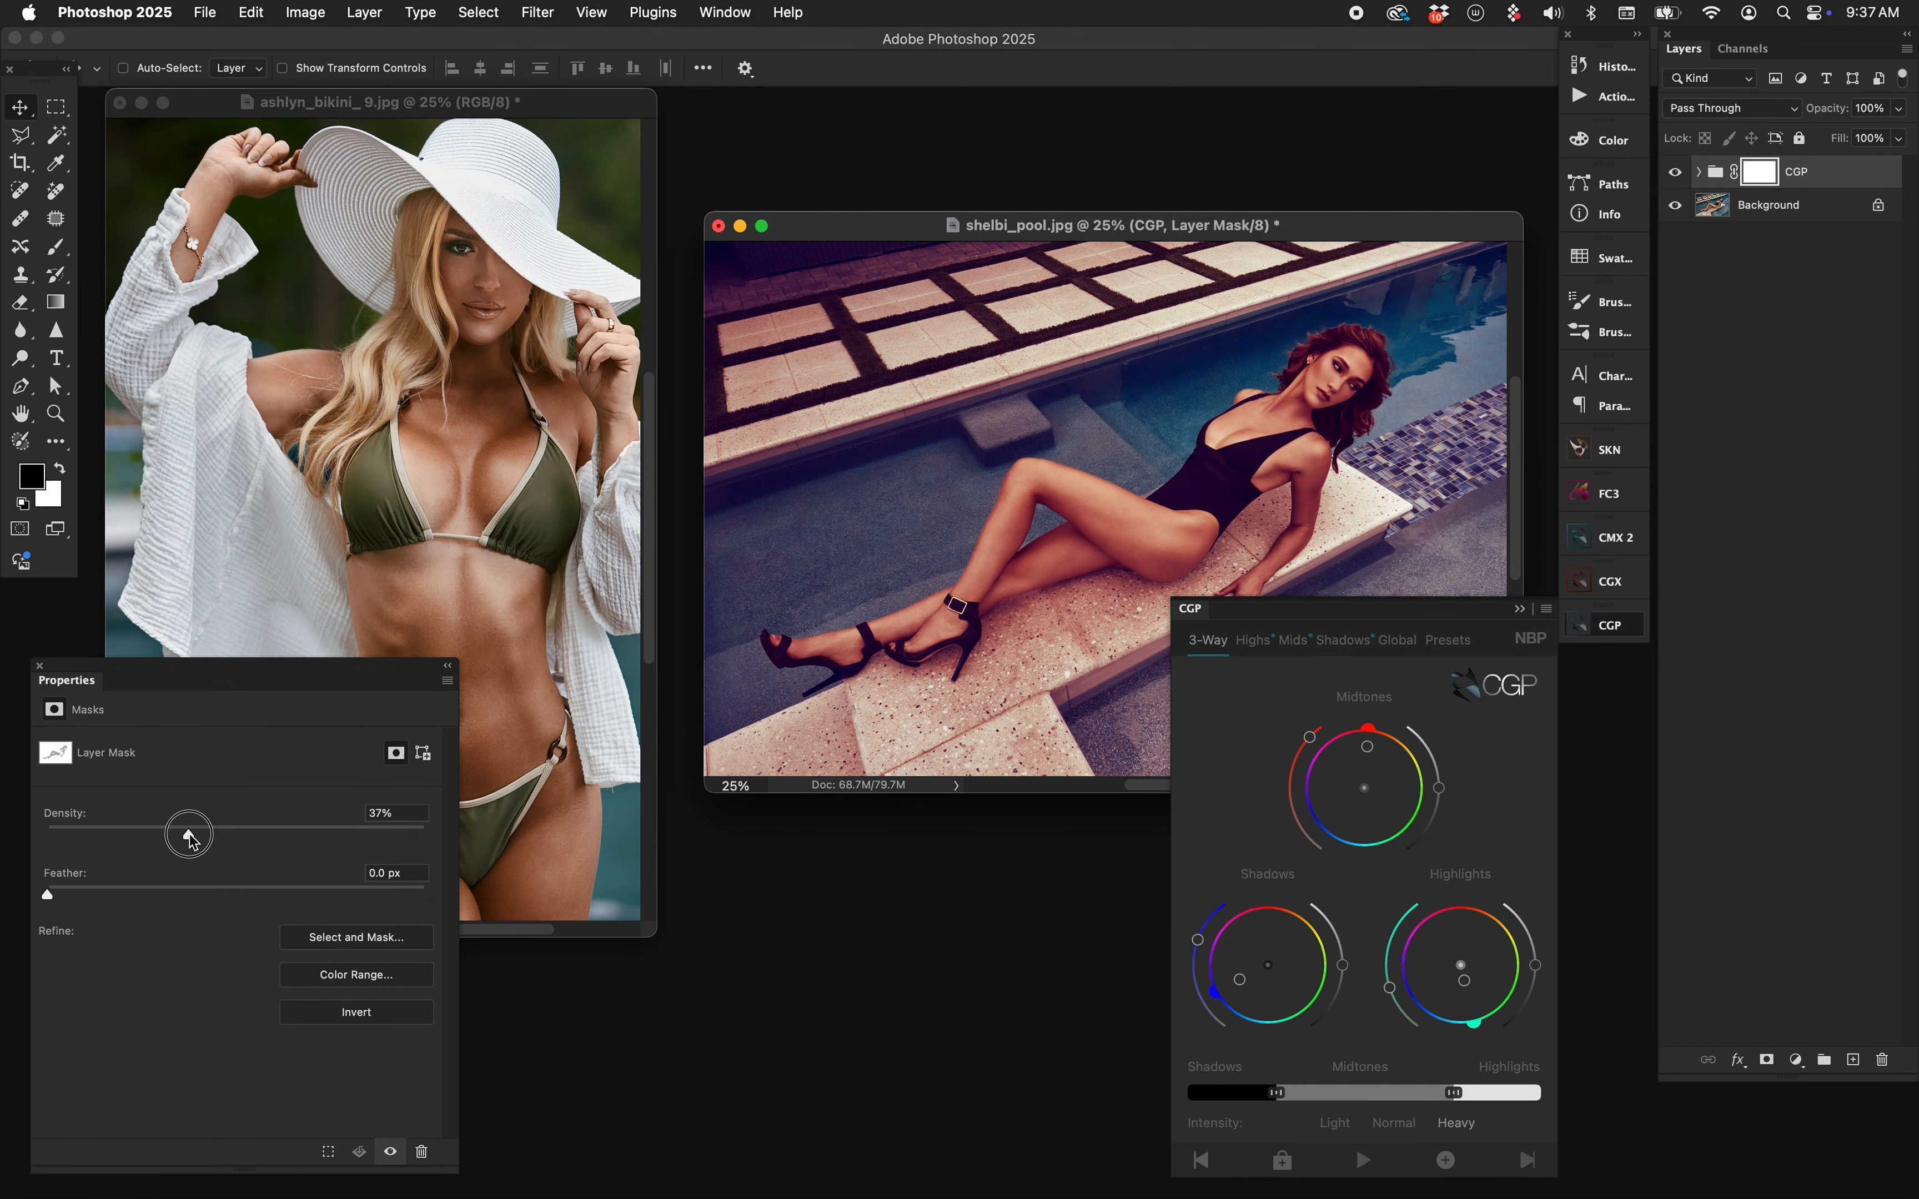
# Show the bikini portrait full-screen and start a CGP group by warming its shadows.
pyautogui.click(429, 306)
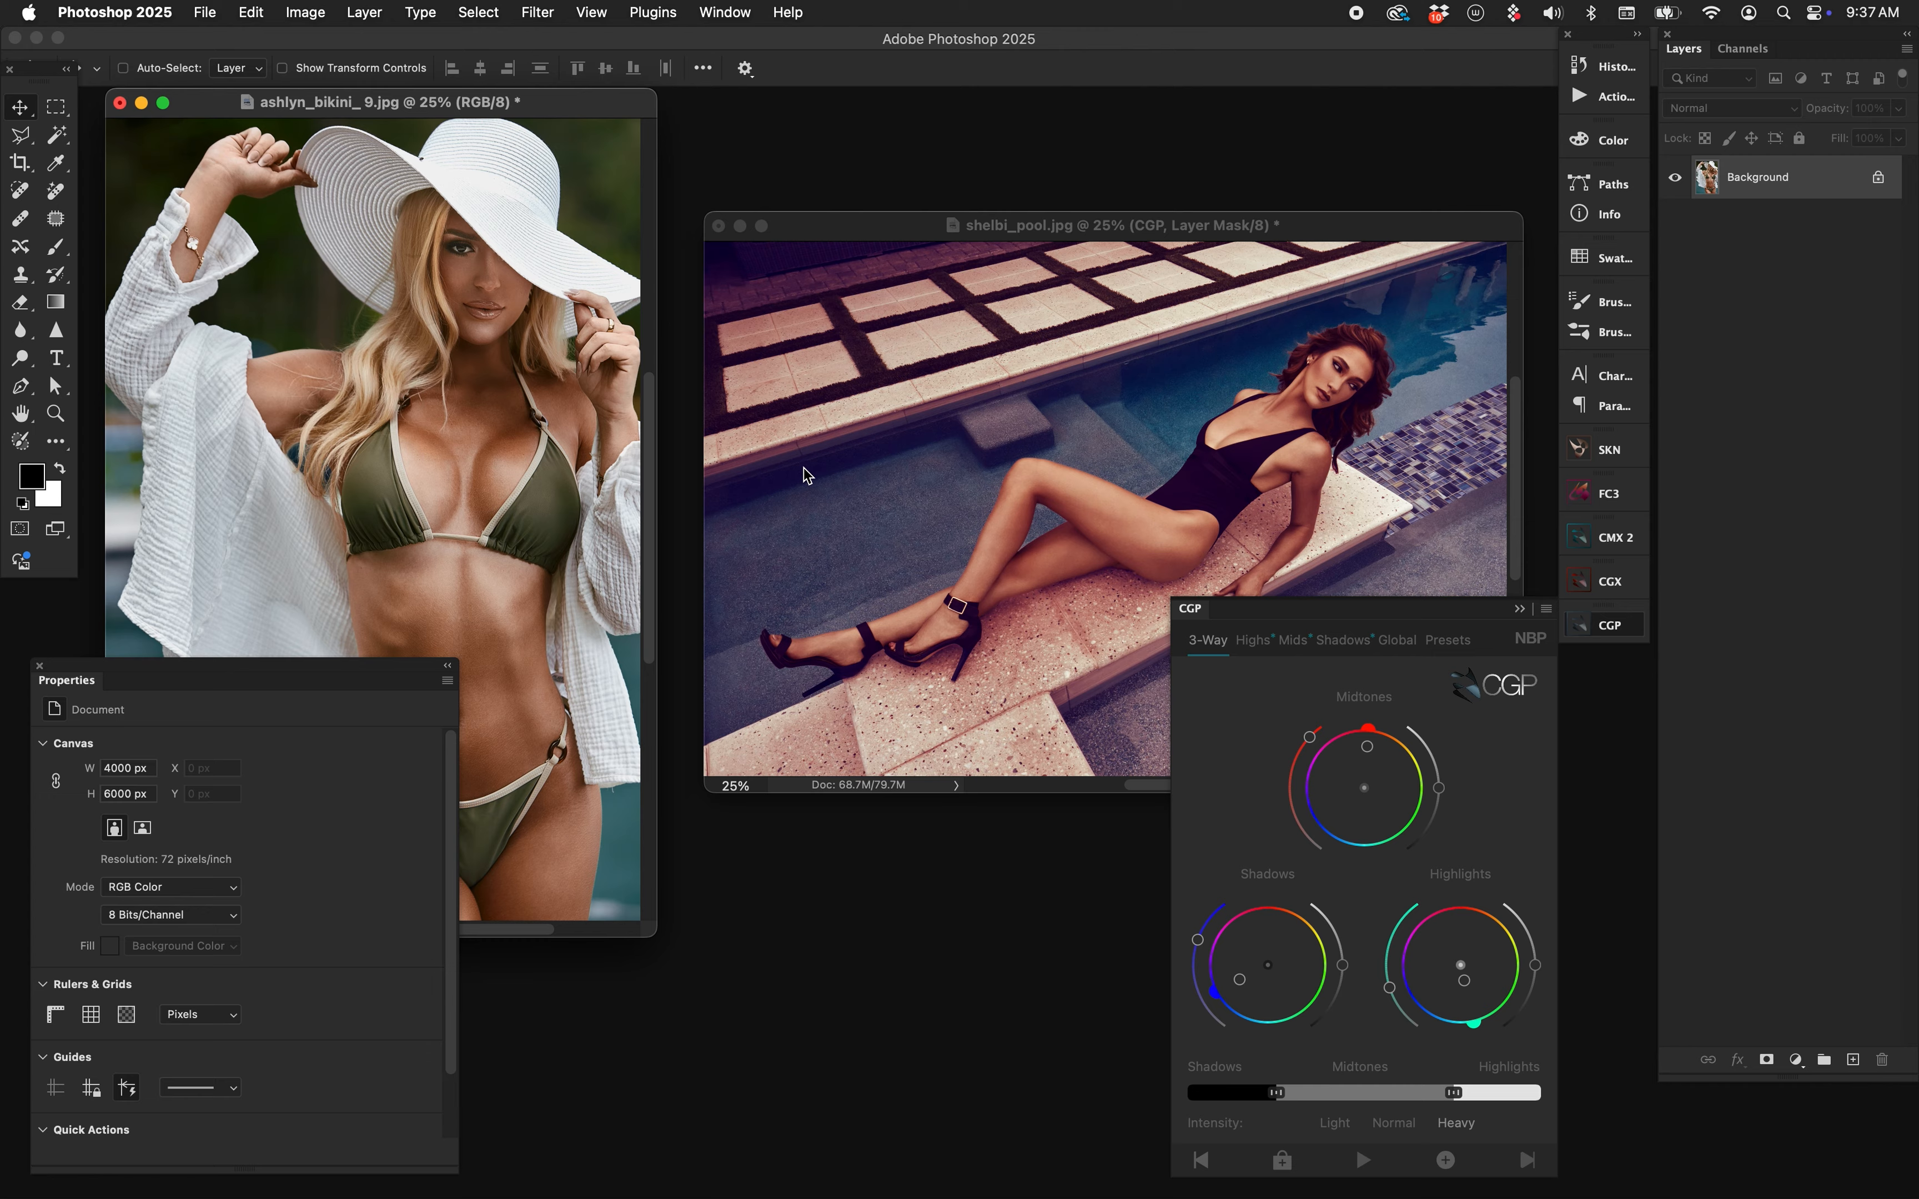
pyautogui.press('f')
pyautogui.moveTo(936, 611); pyautogui.dragTo(842, 613)
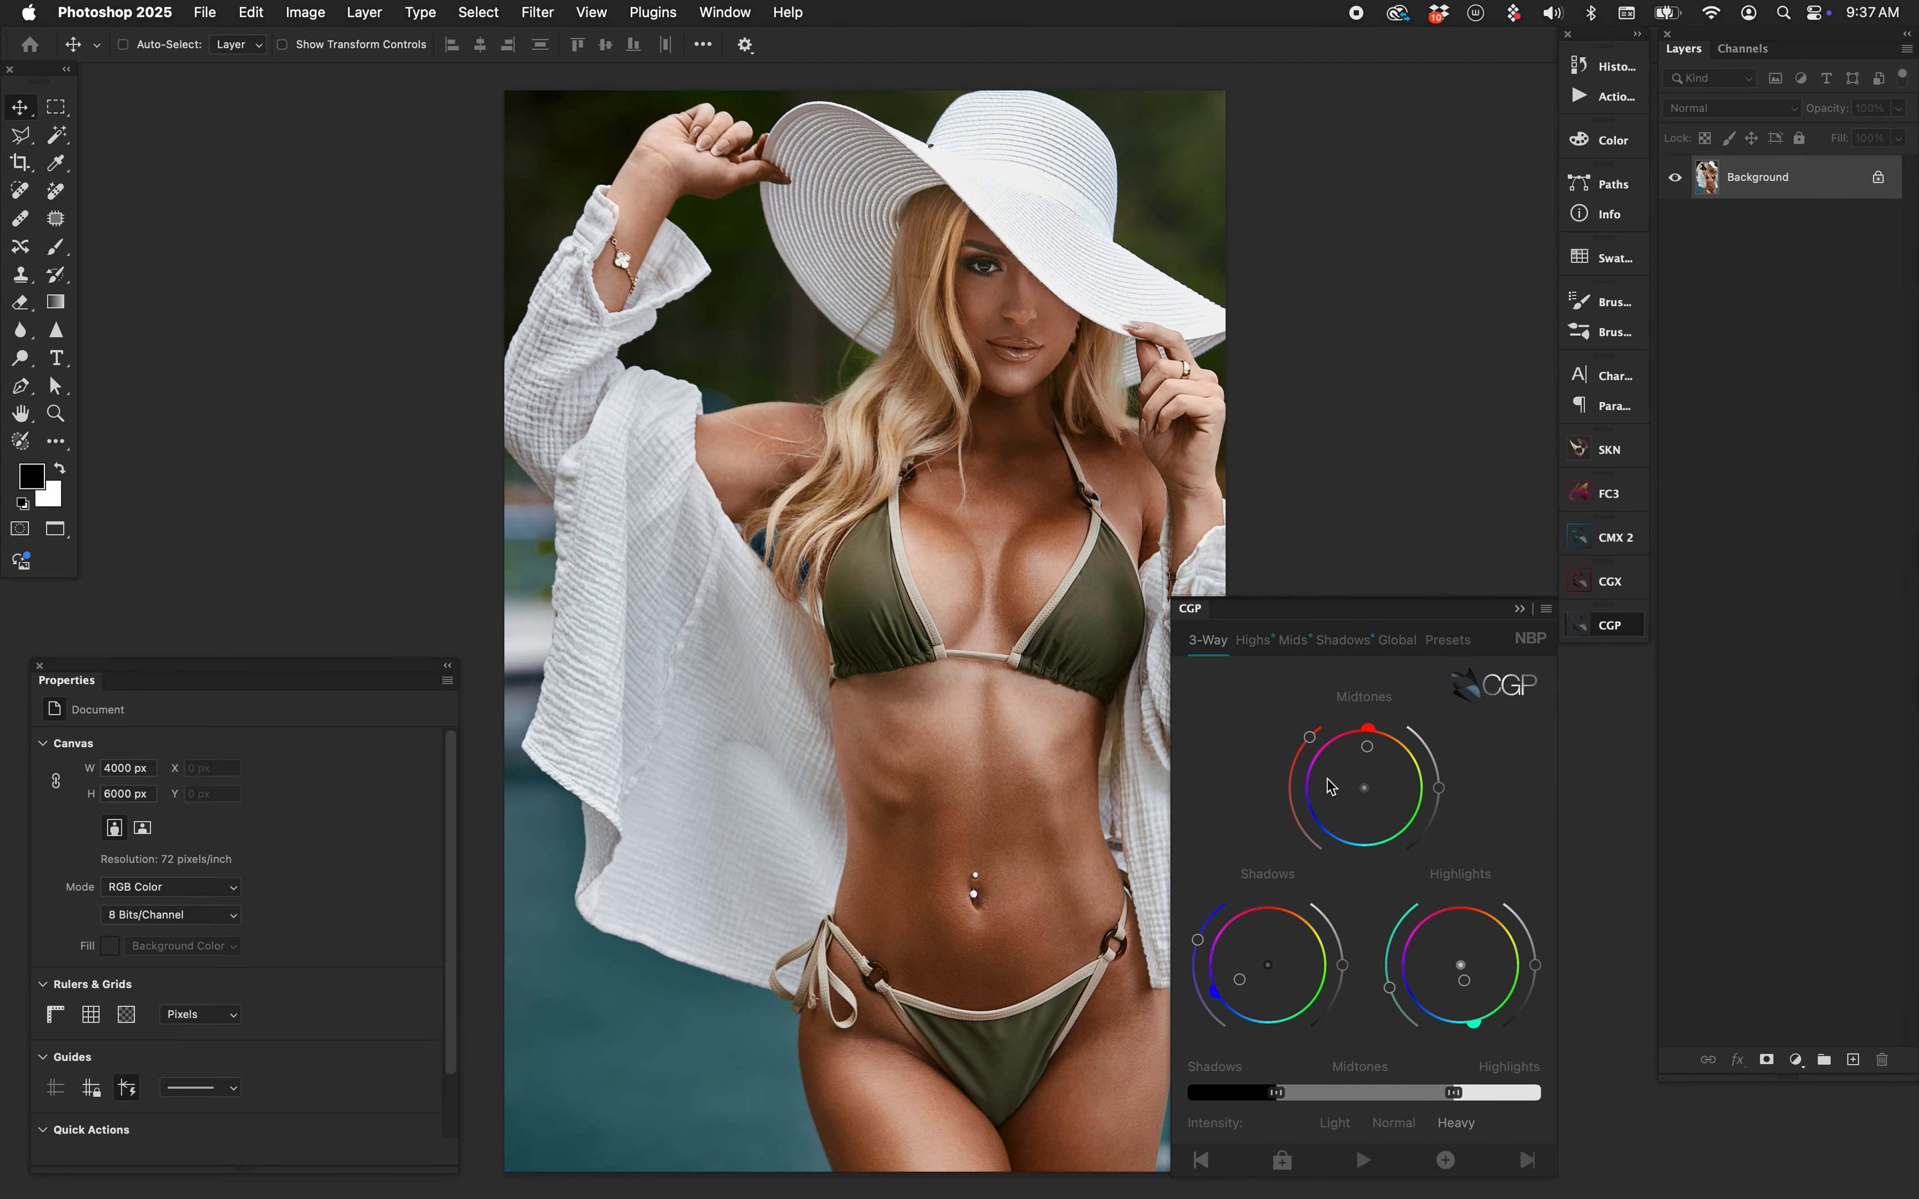
pyautogui.moveTo(1299, 962); pyautogui.dragTo(1286, 942)
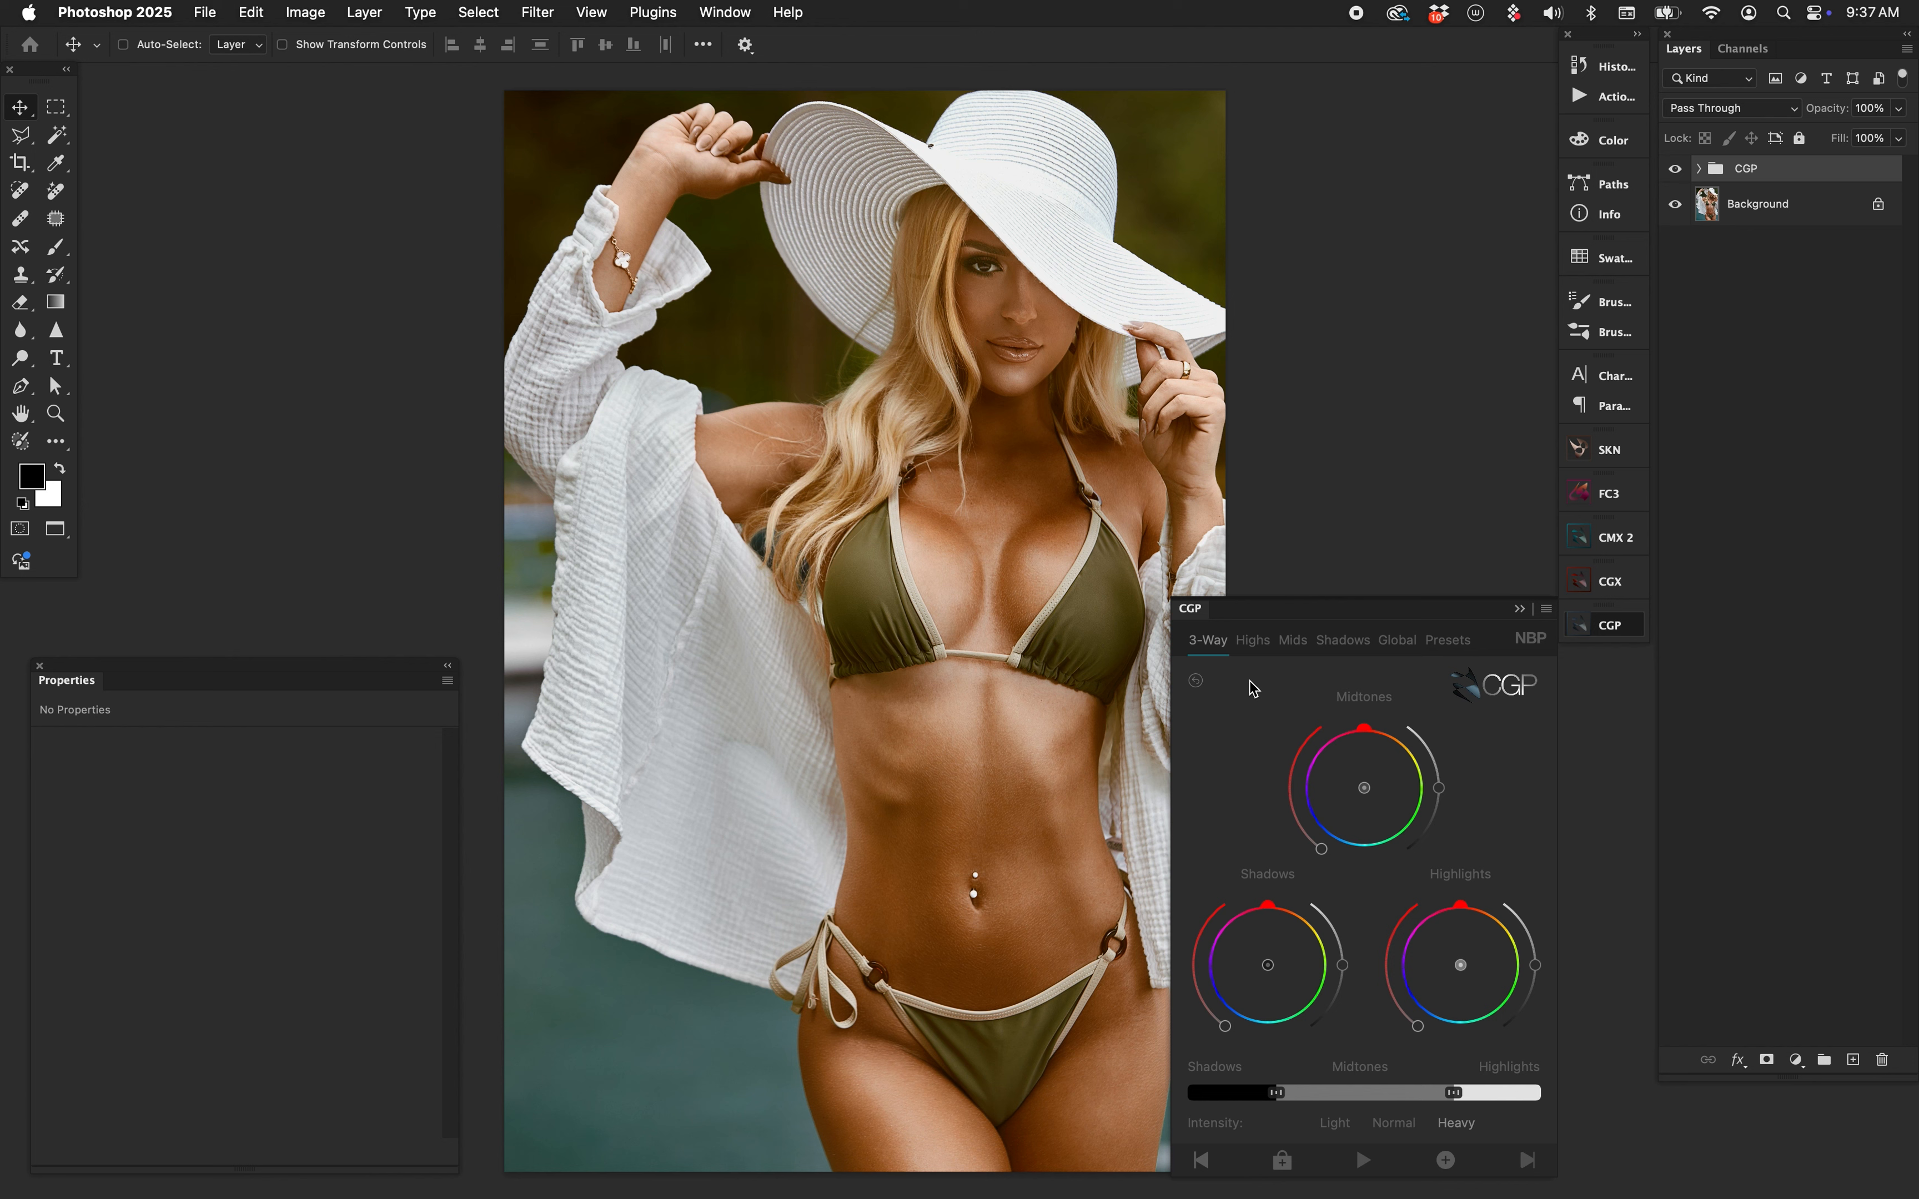
# Generate an SKN skin mask on the portrait's CGP group and invert it.
pyautogui.click(1617, 452)
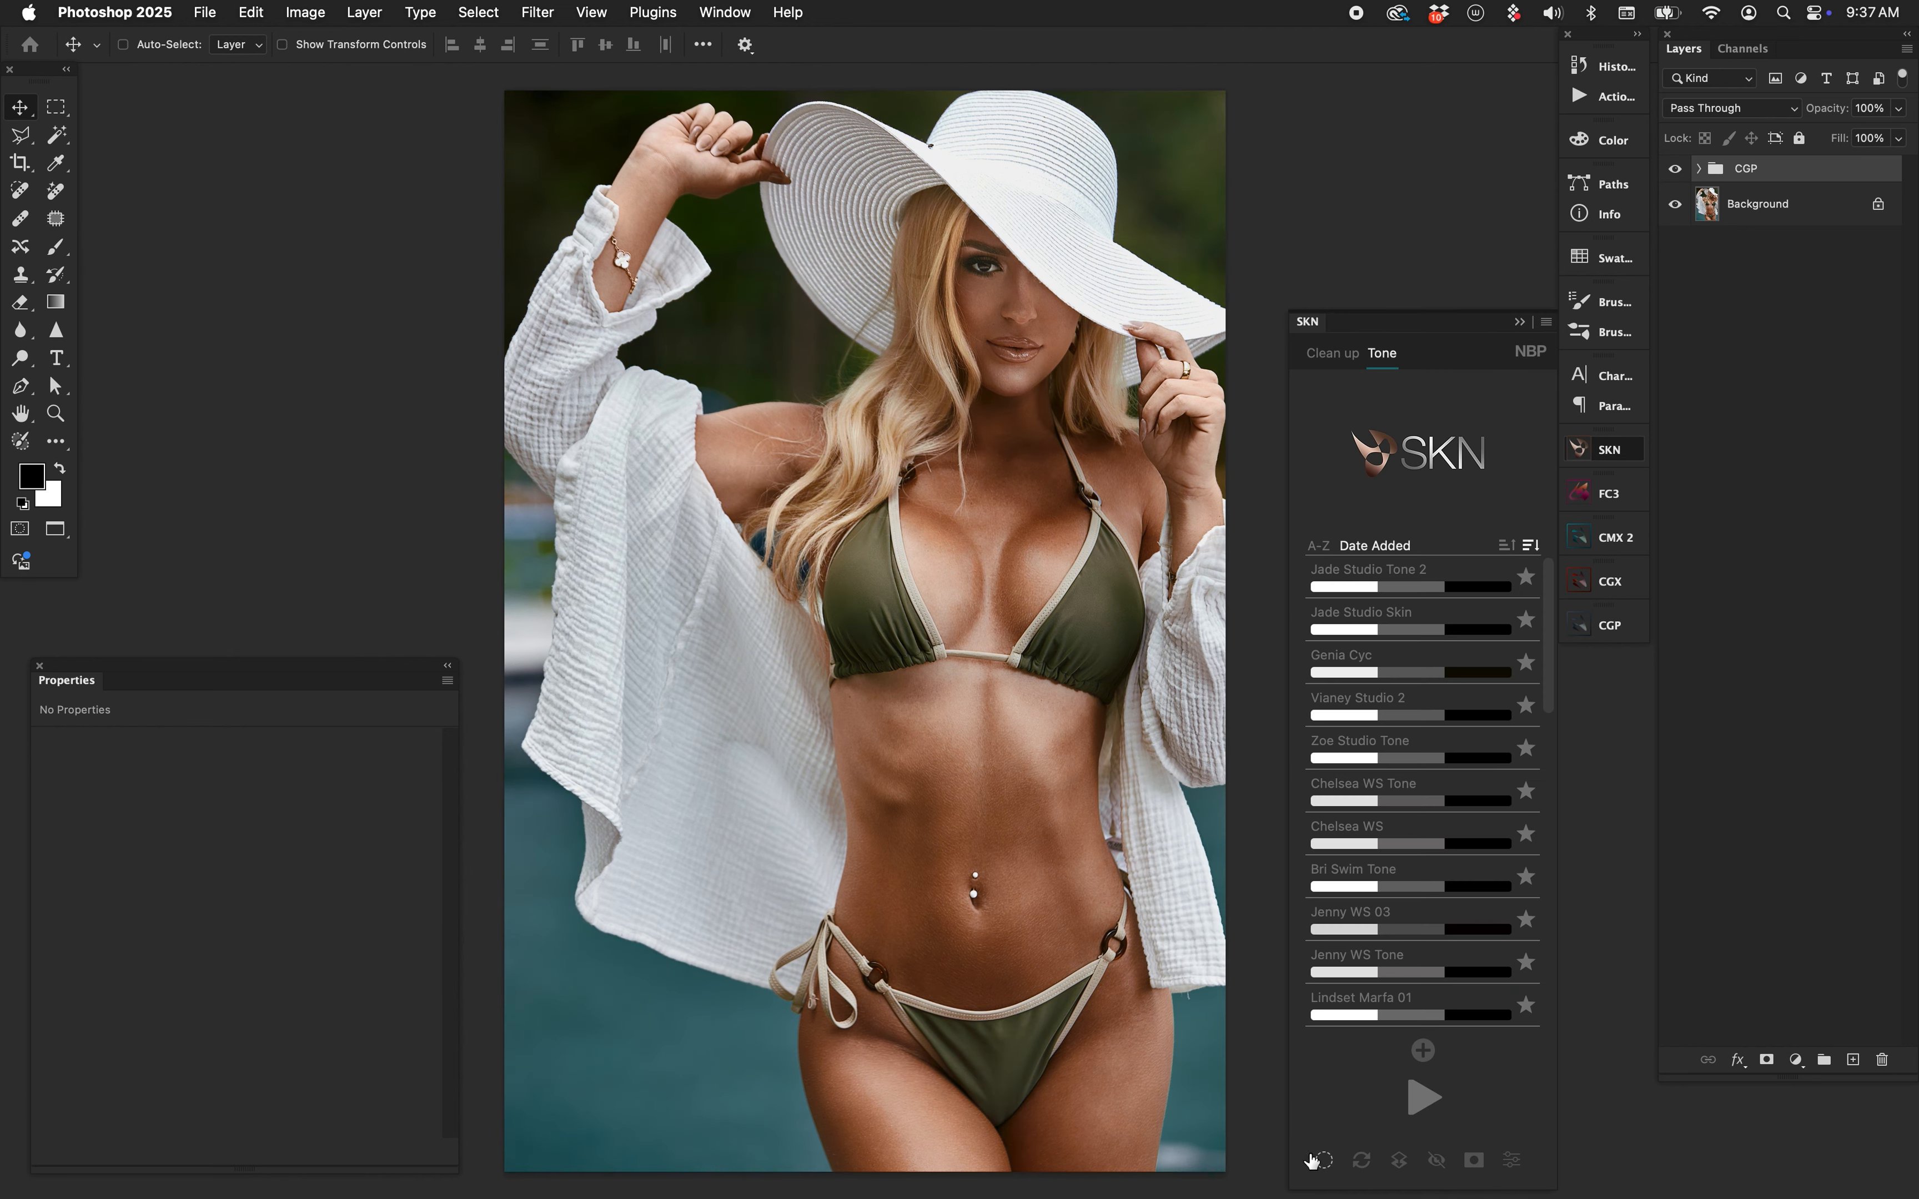
pyautogui.click(1322, 1102)
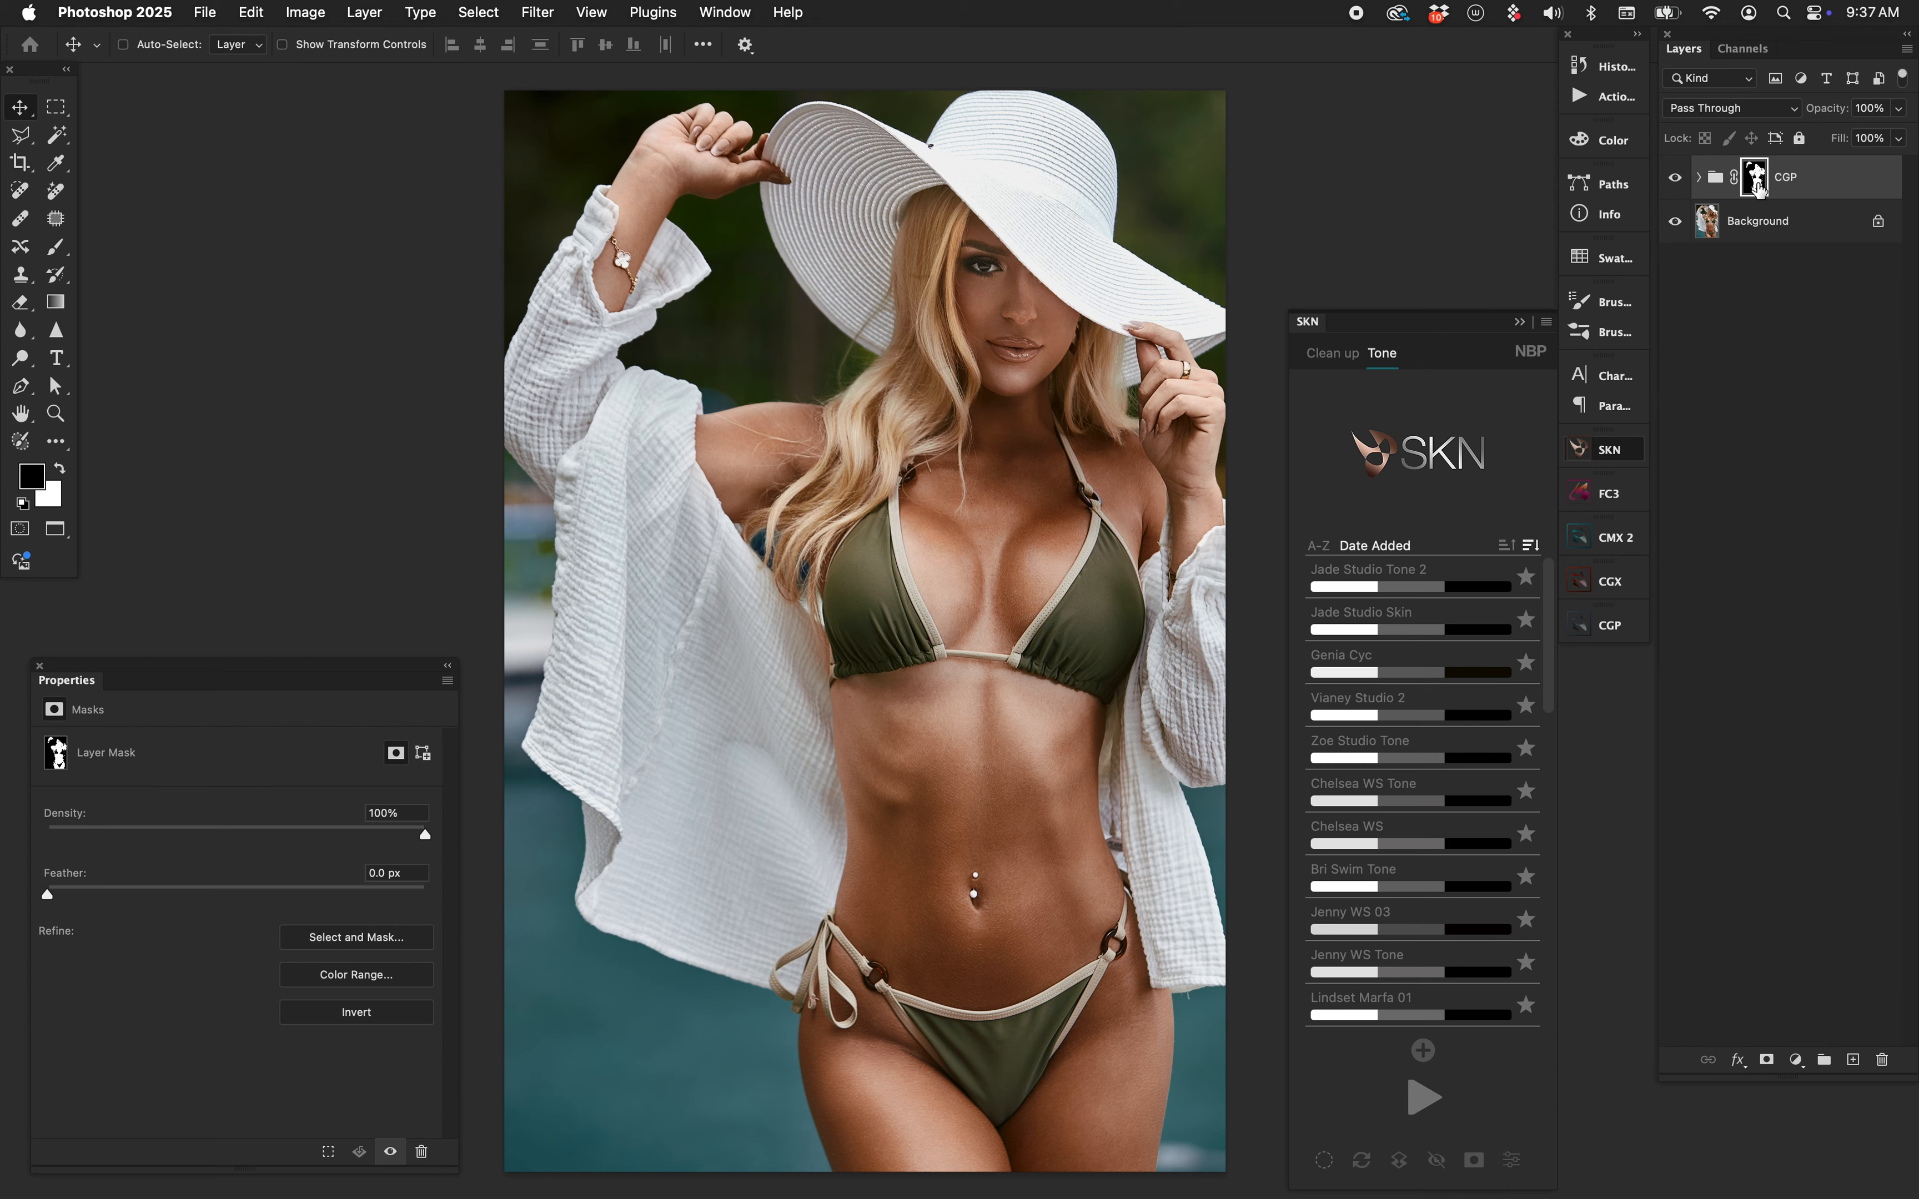
pyautogui.keyDown('alt'); pyautogui.click(1757, 182); pyautogui.keyUp('alt')
pyautogui.keyDown('alt'); pyautogui.click(1756, 183); pyautogui.keyUp('alt')
pyautogui.press('super+i')
pyautogui.click(1316, 329)
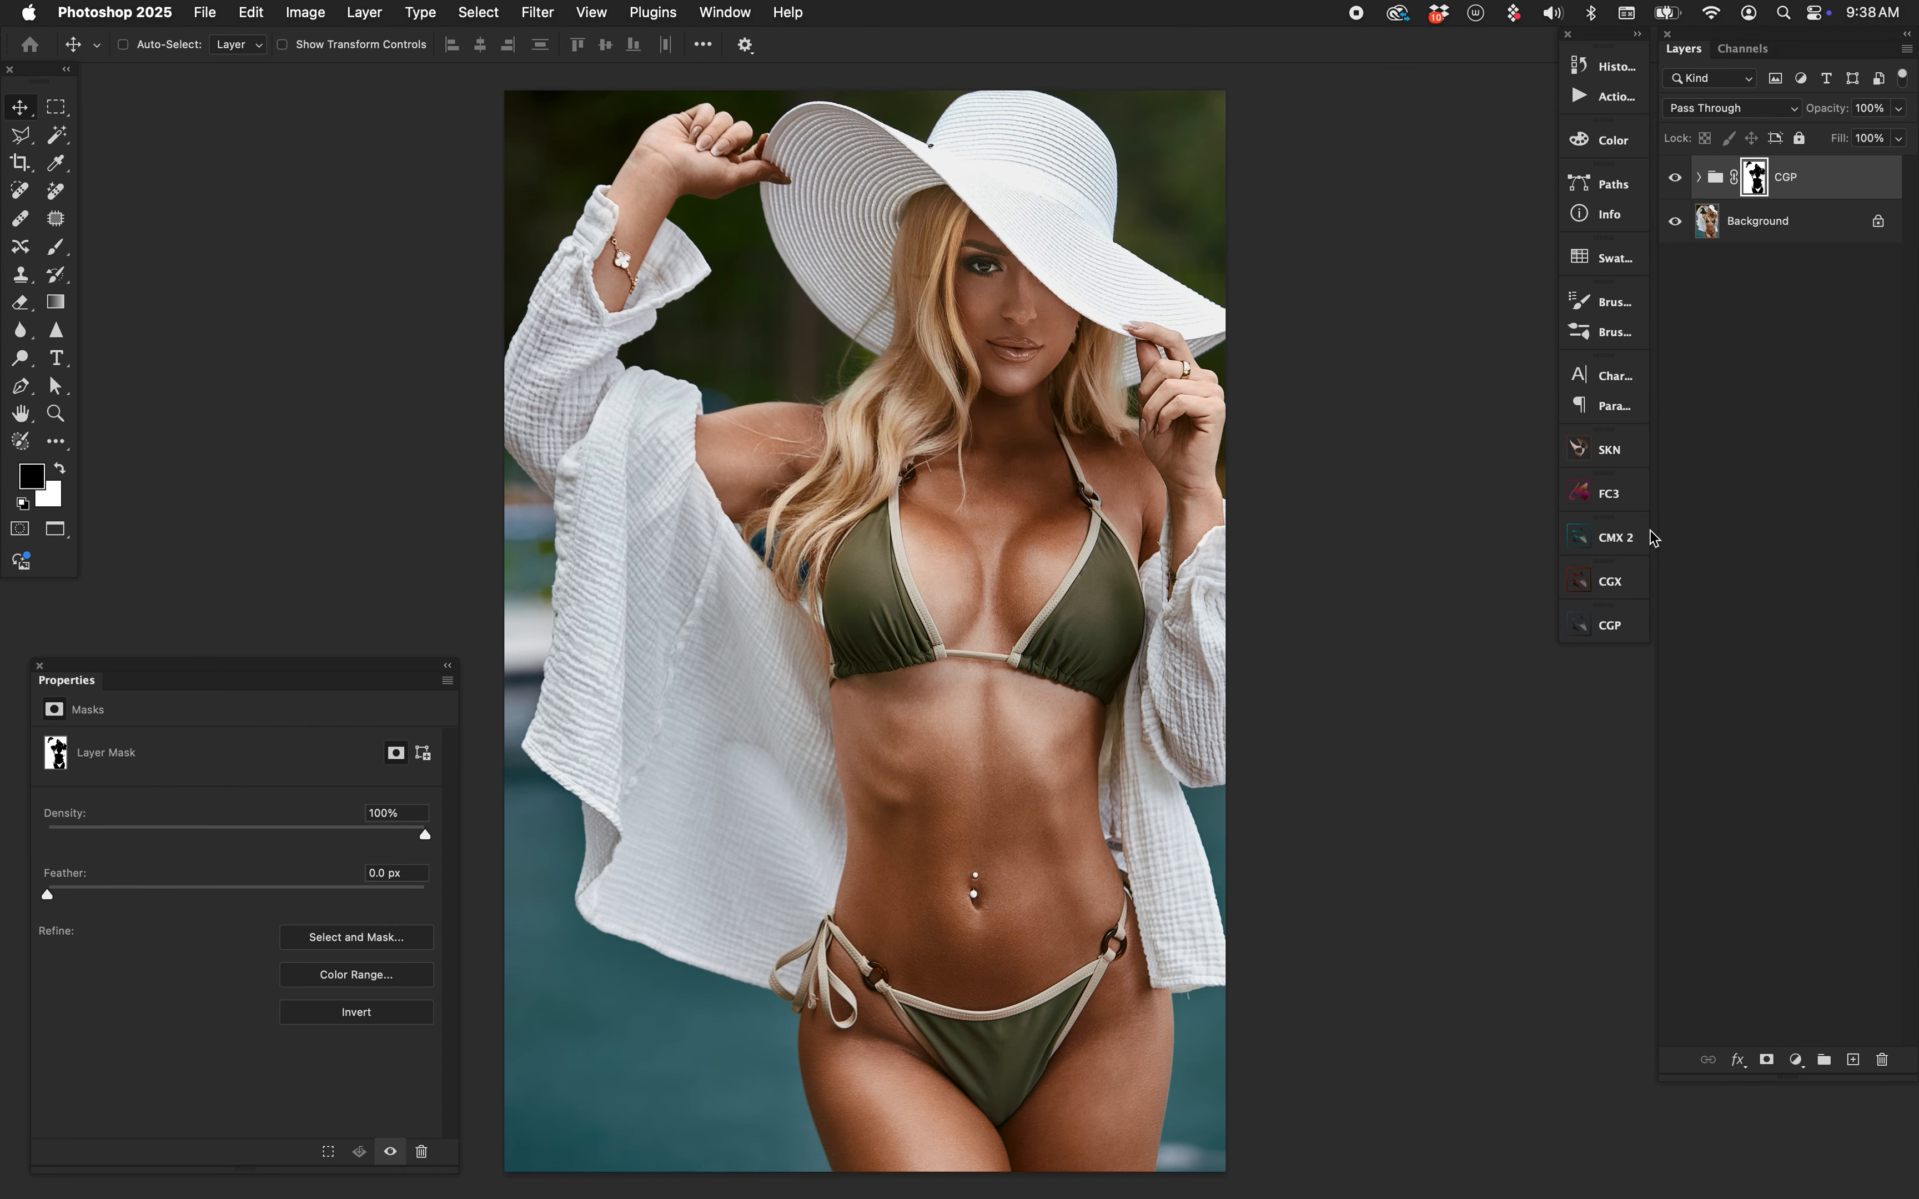
# Push the portrait's midtones toward warm orange and settle the shadows on a deep teal-blue.
pyautogui.click(1610, 626)
pyautogui.moveTo(958, 494); pyautogui.dragTo(860, 486)
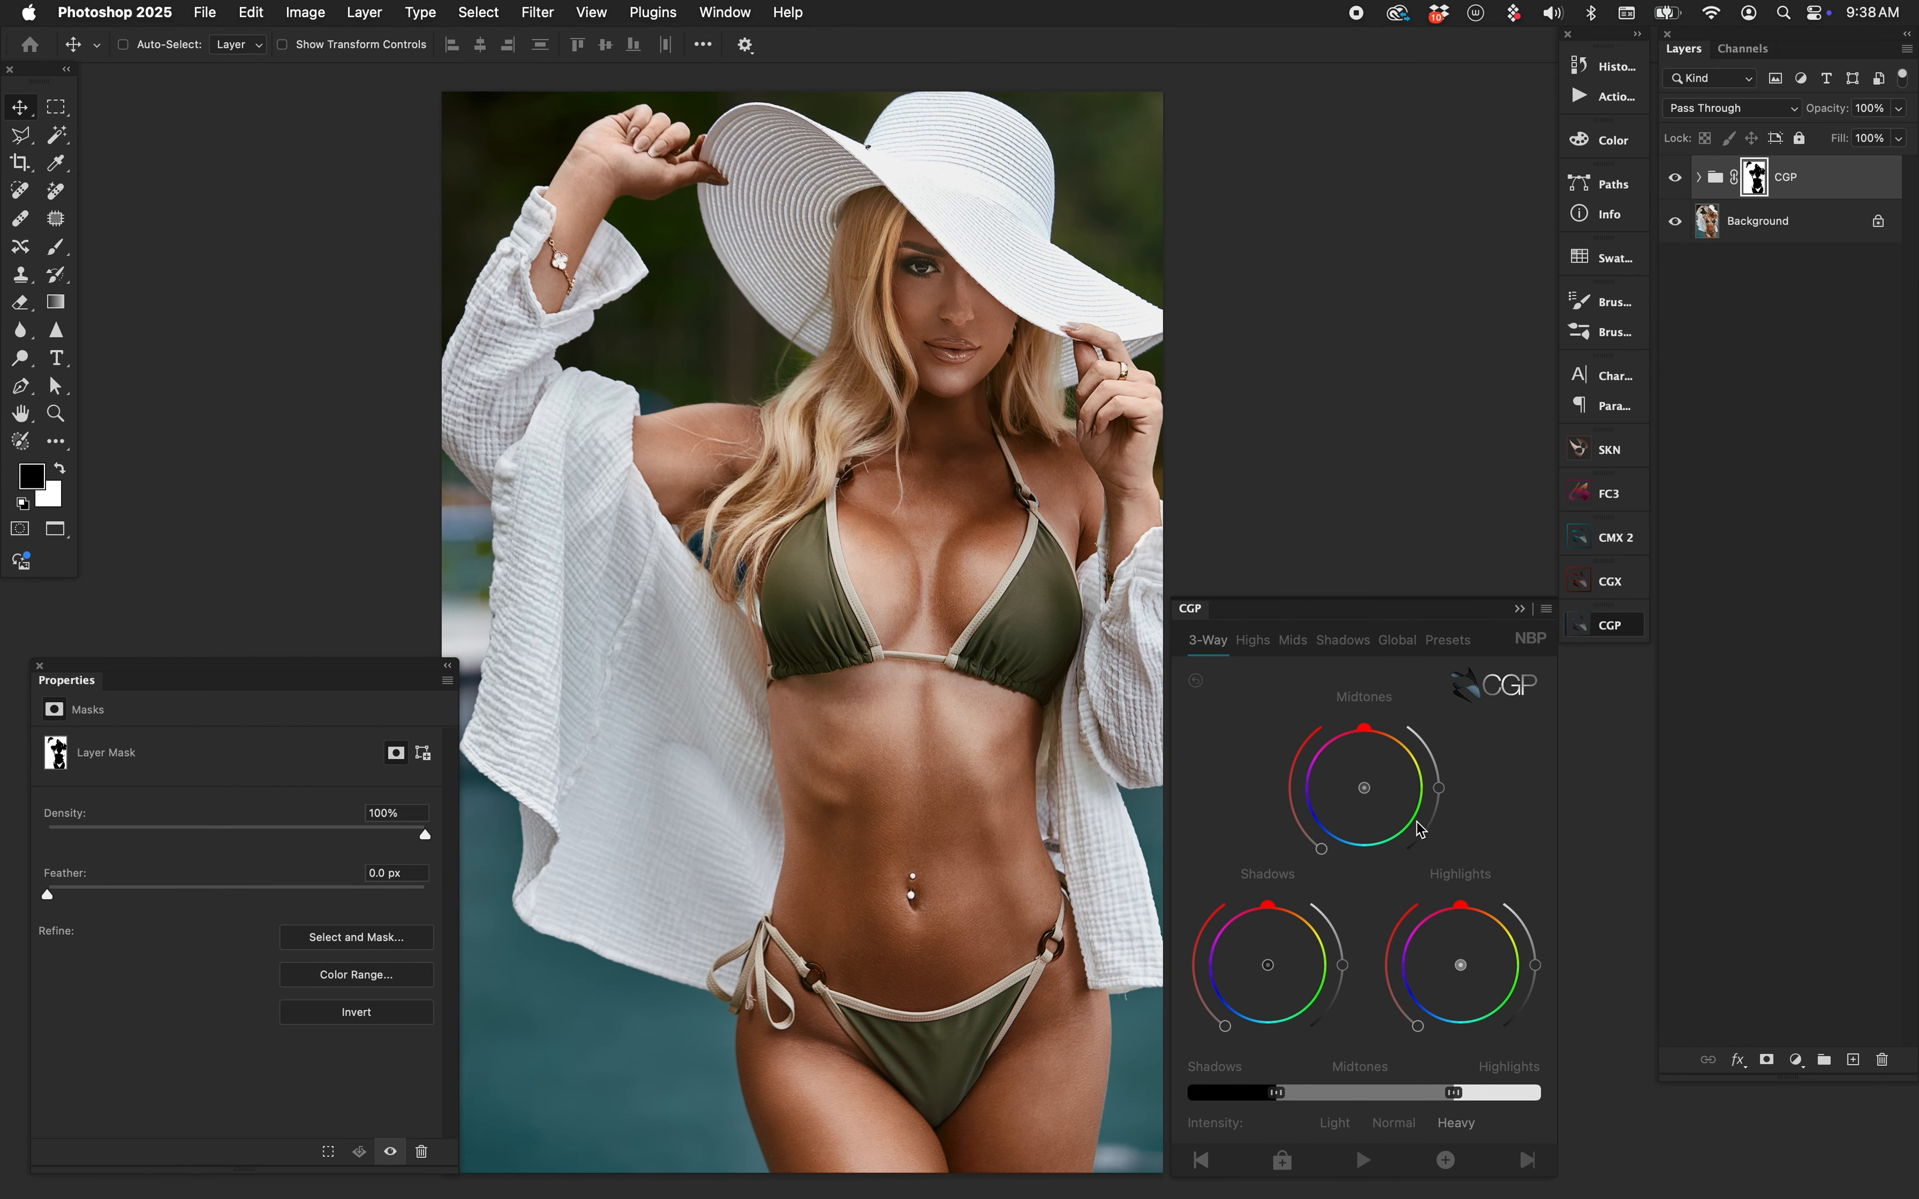
pyautogui.moveTo(1364, 788); pyautogui.dragTo(1378, 767)
pyautogui.click(1243, 977)
pyautogui.click(1267, 974)
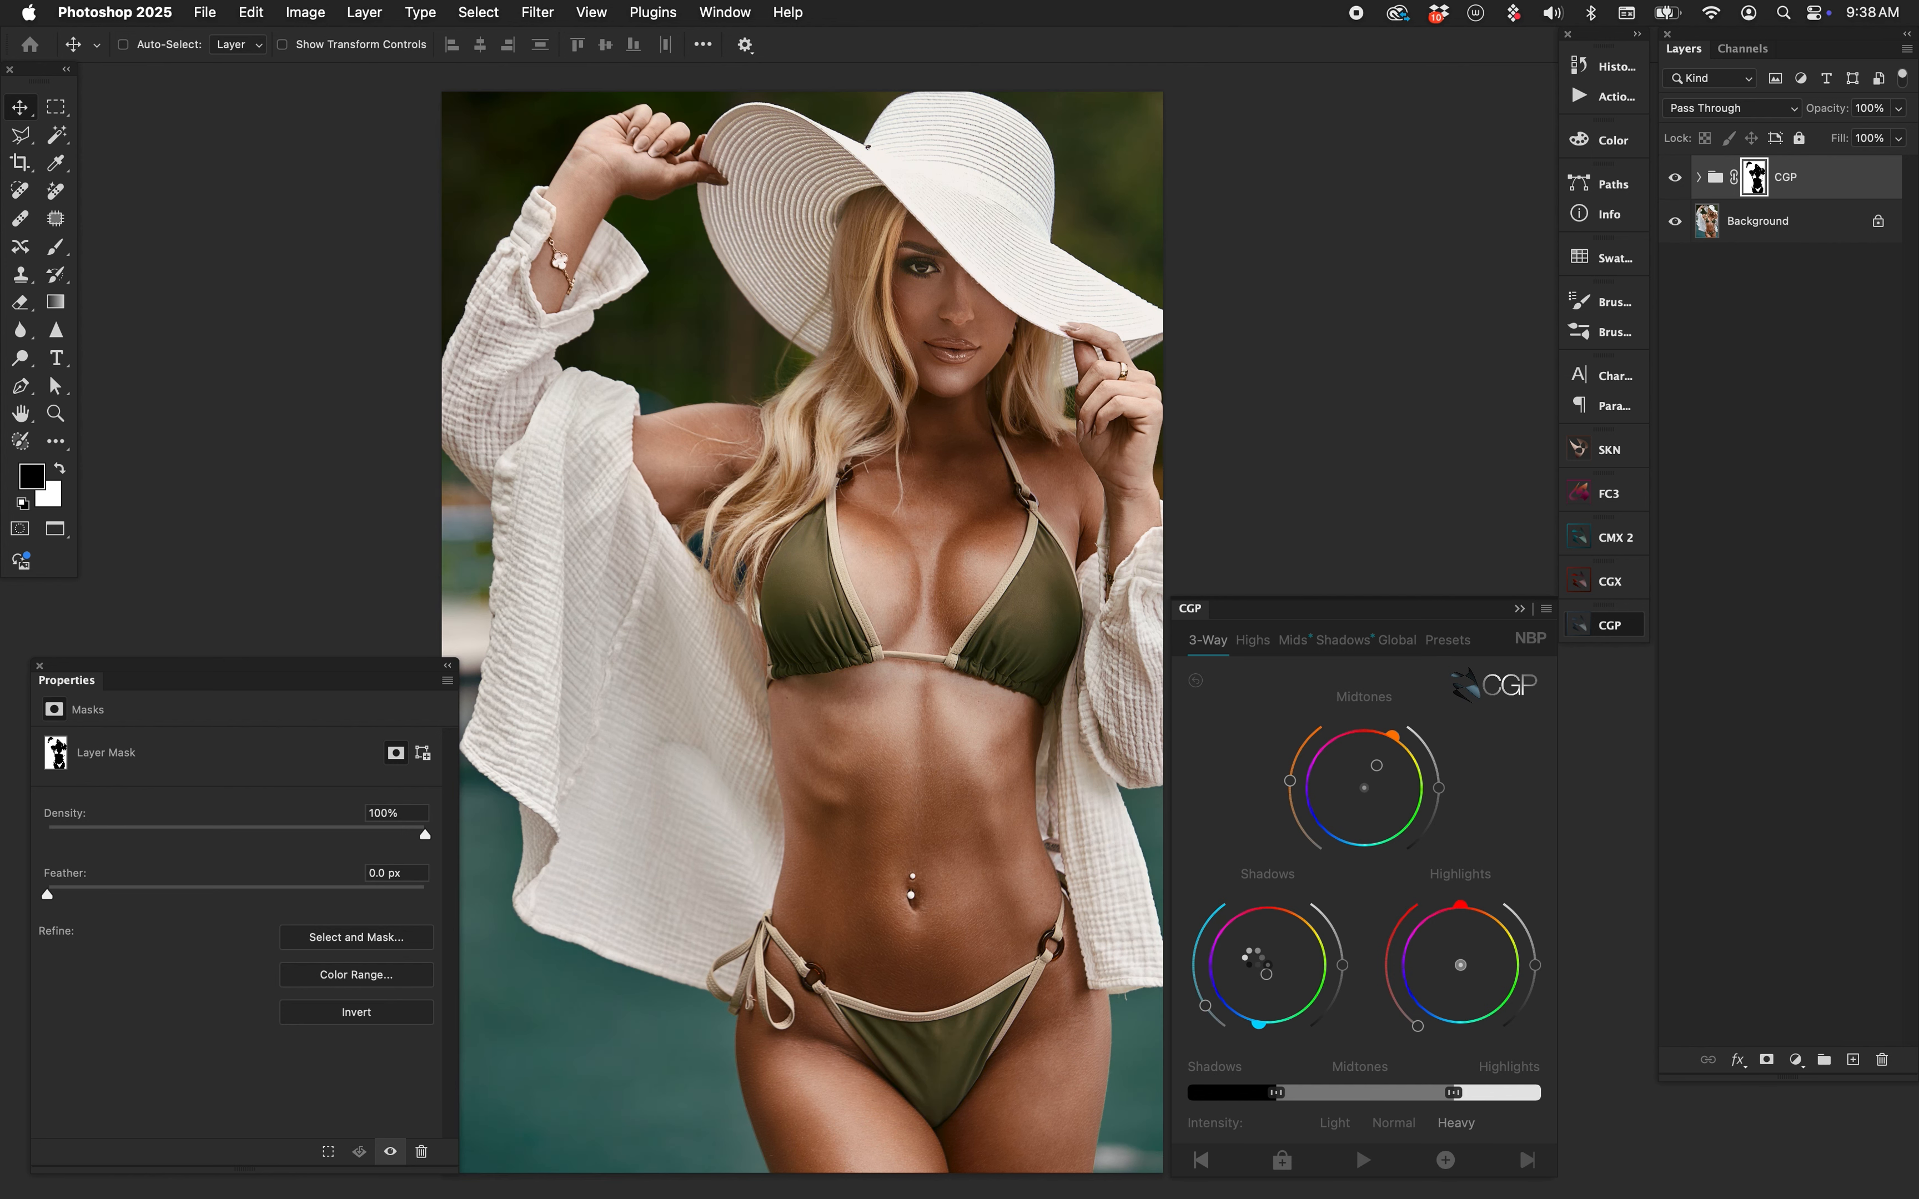
pyautogui.click(1247, 953)
pyautogui.click(1249, 983)
pyautogui.click(1245, 988)
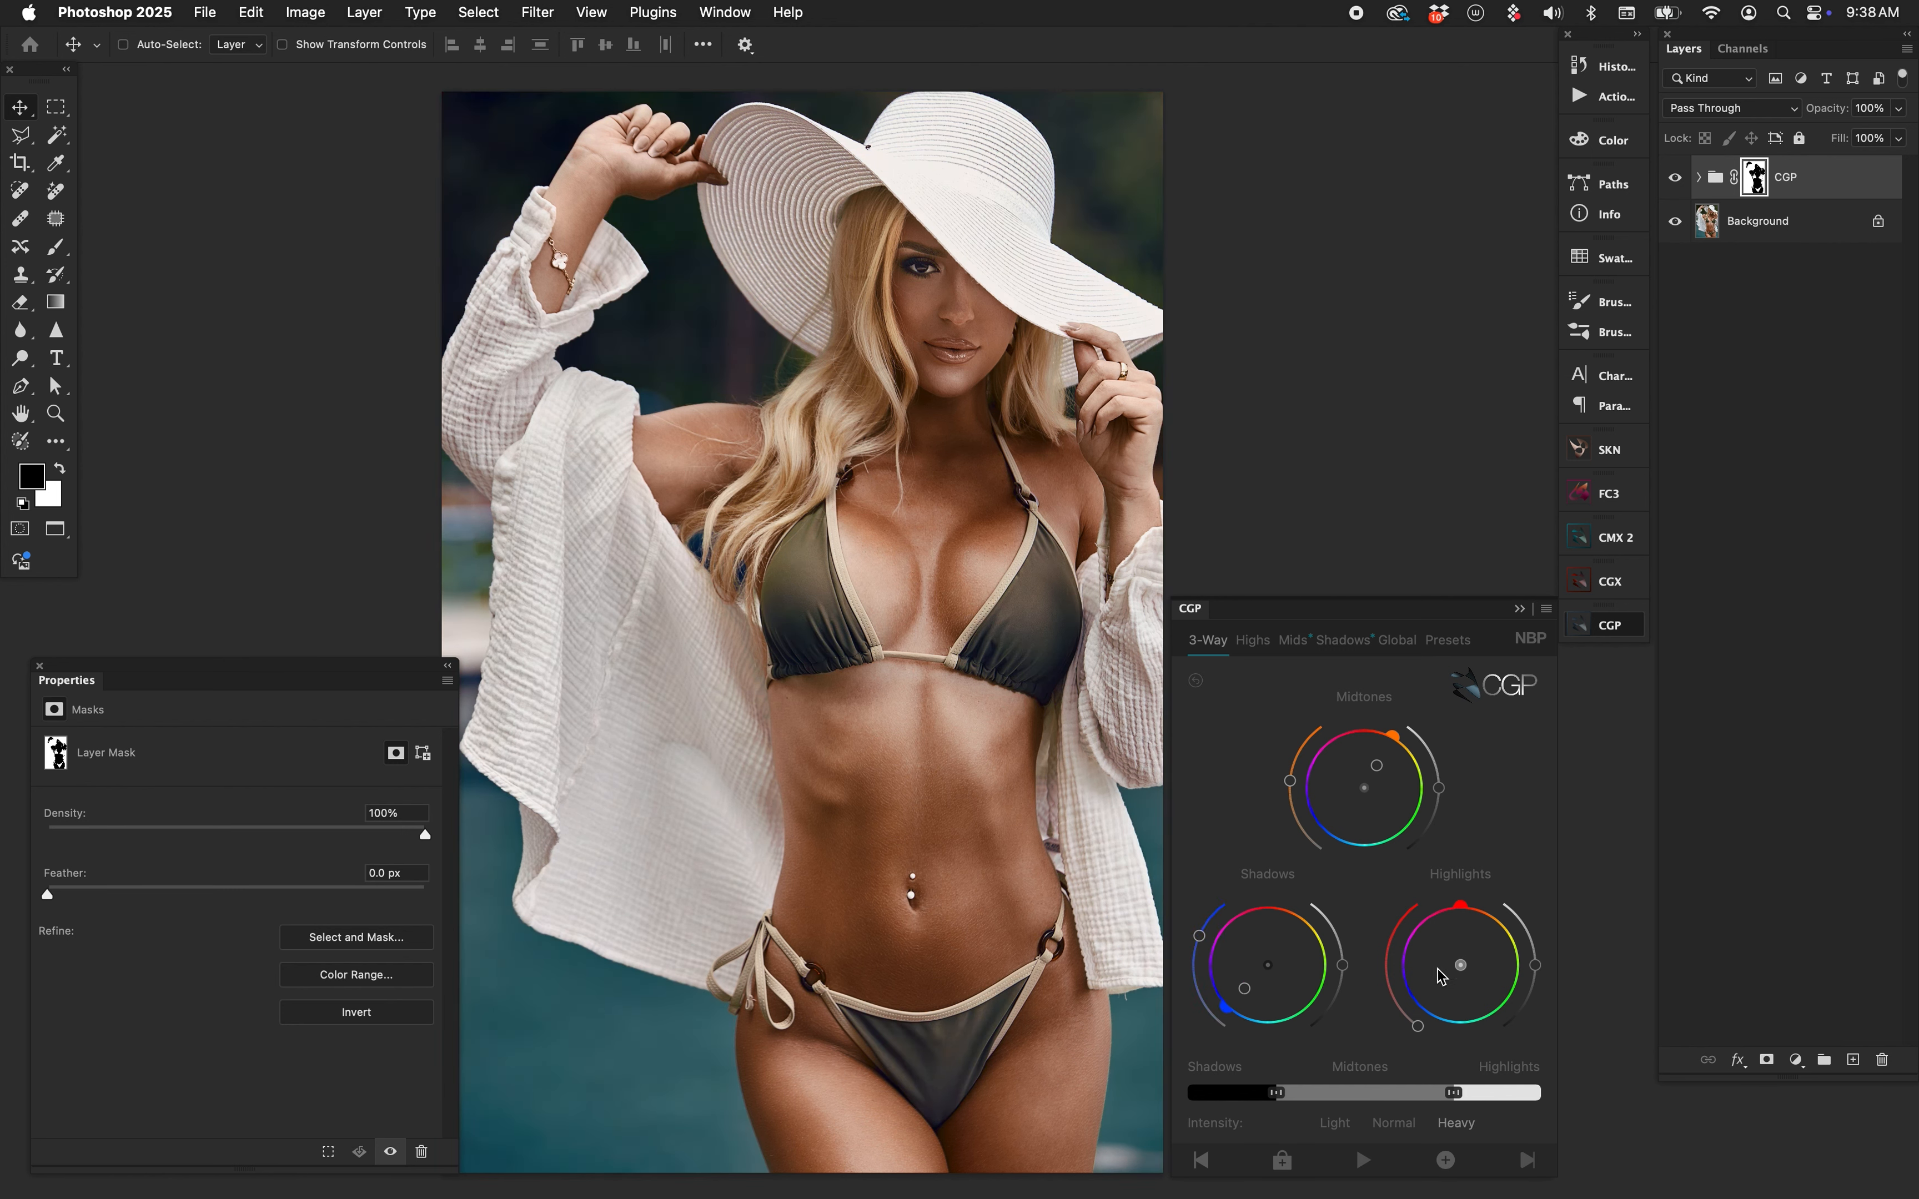
# Shift the highlights from cyan to blue, fine-tune shadows, and set the mask density to 84%.
pyautogui.click(1463, 987)
pyautogui.click(1377, 761)
pyautogui.moveTo(1252, 983); pyautogui.dragTo(1260, 1027)
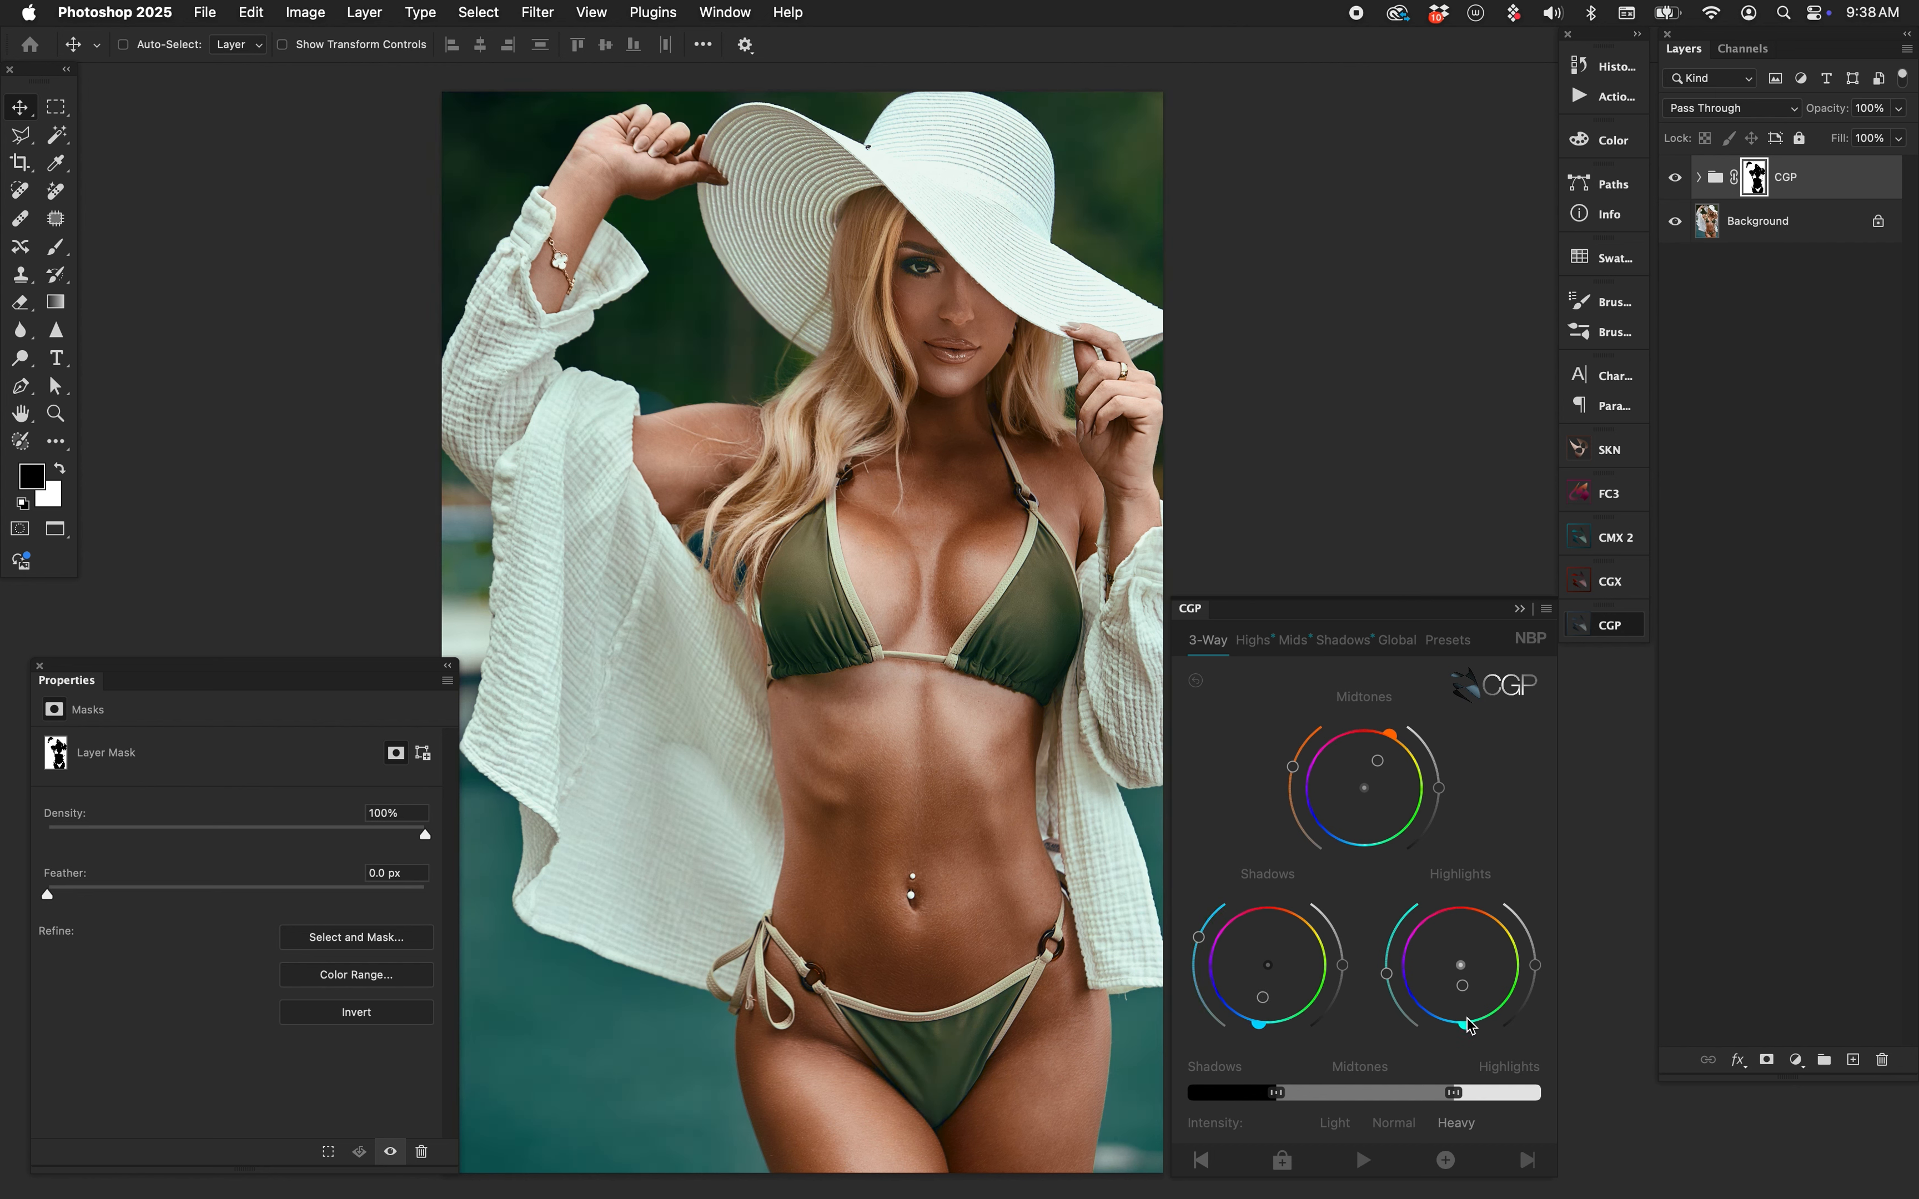
pyautogui.moveTo(1469, 1025); pyautogui.dragTo(1417, 1017)
pyautogui.moveTo(425, 839); pyautogui.dragTo(24, 853)
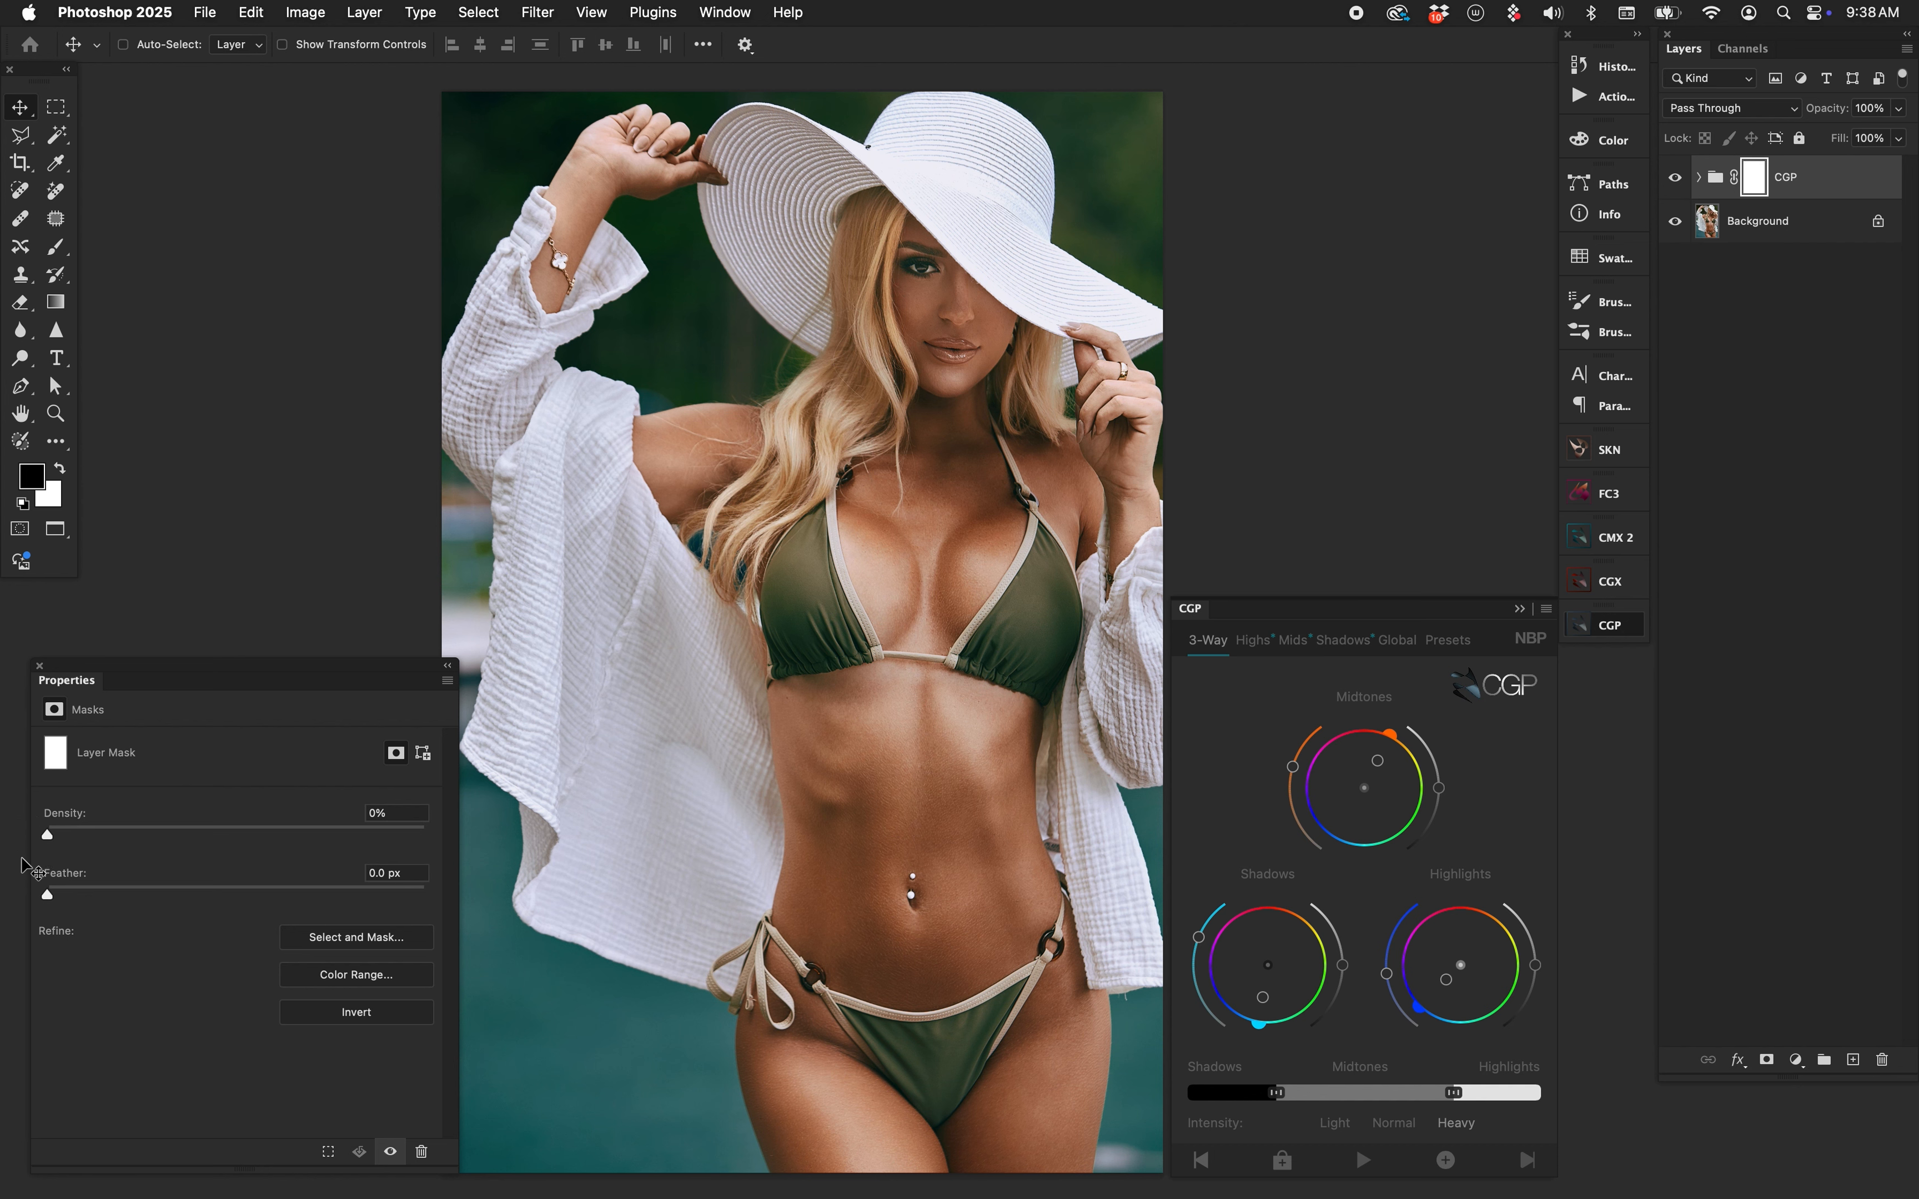
pyautogui.moveTo(50, 835); pyautogui.dragTo(365, 834)
# Set the grade's global contrast to -38 and gamma to 1.06, then lower the mask density.
pyautogui.click(1407, 637)
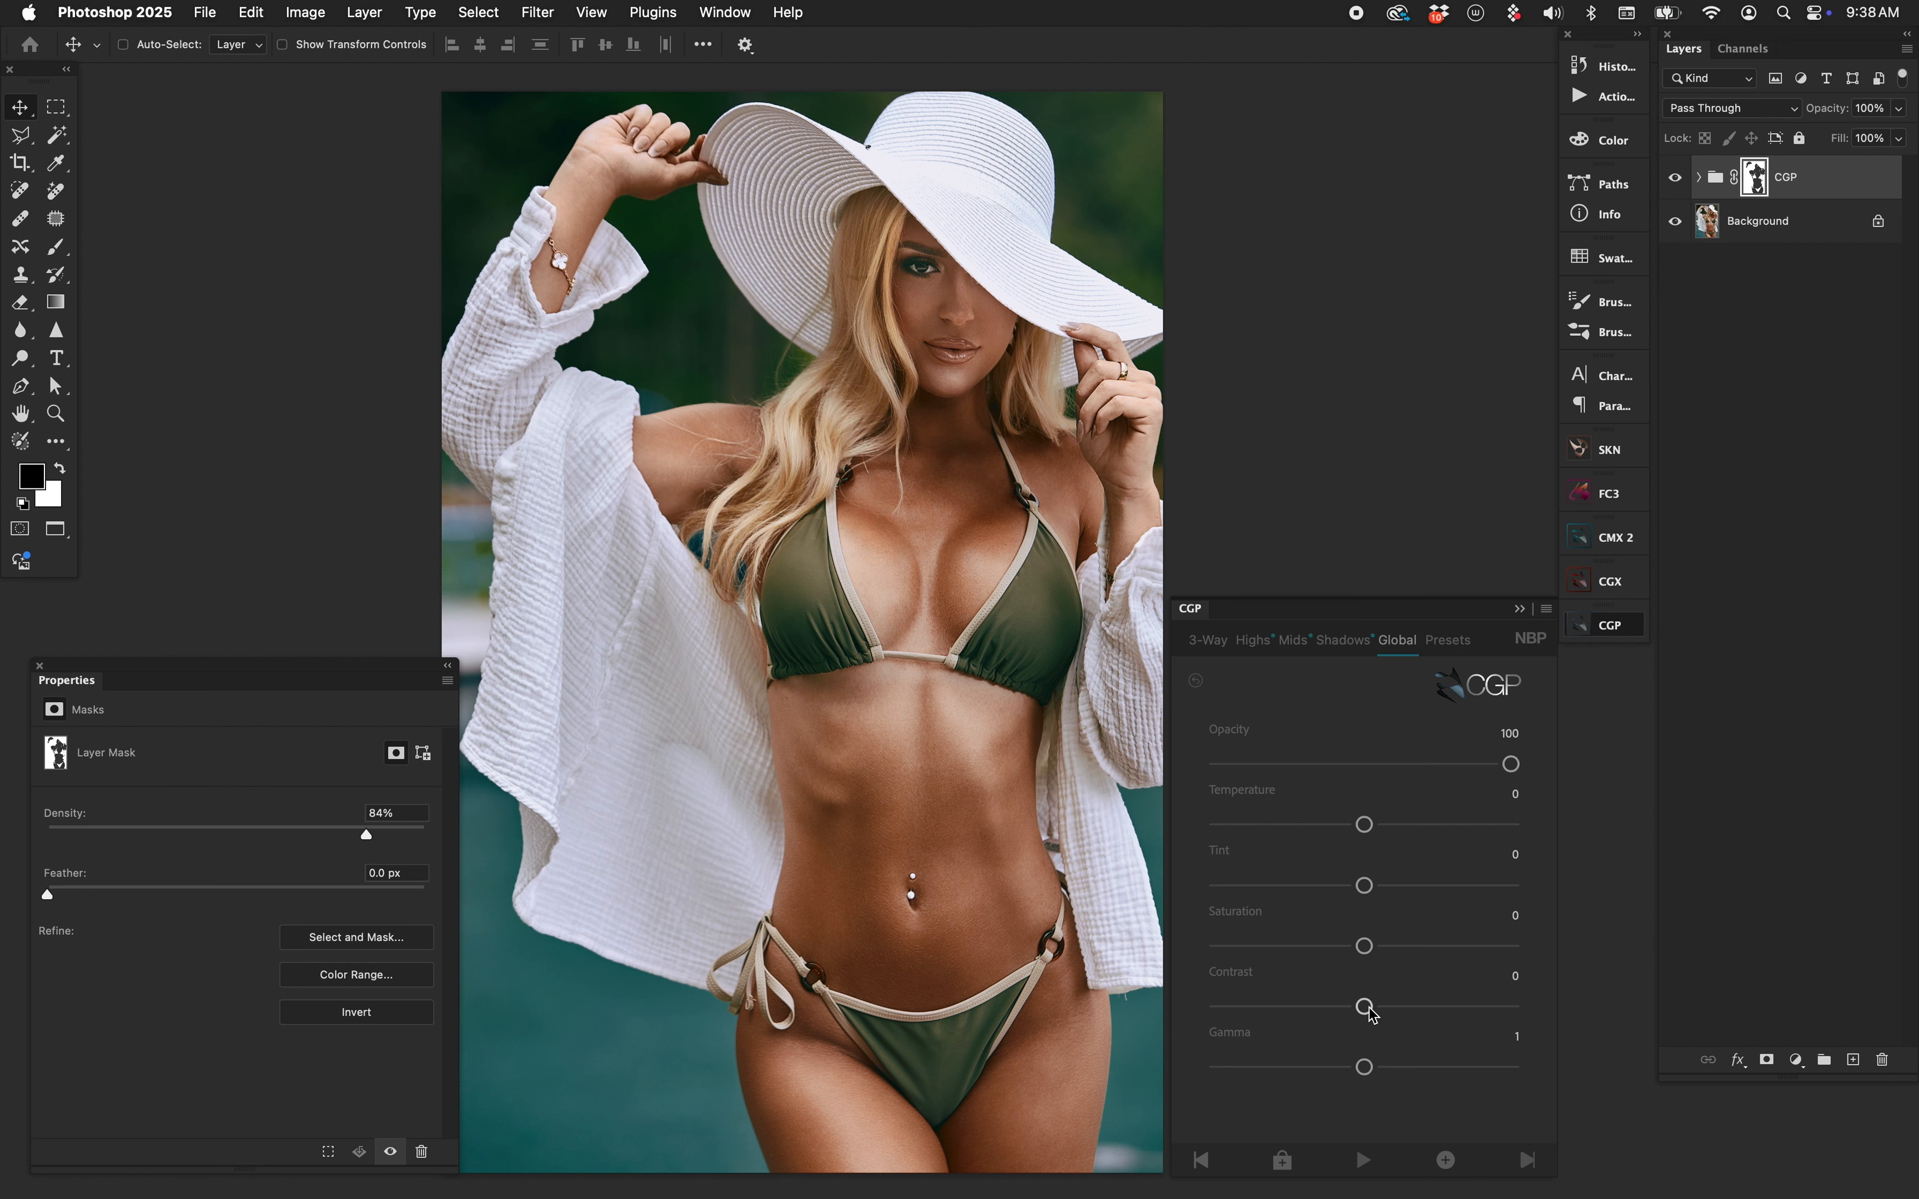
pyautogui.moveTo(1364, 1006); pyautogui.dragTo(1308, 1007)
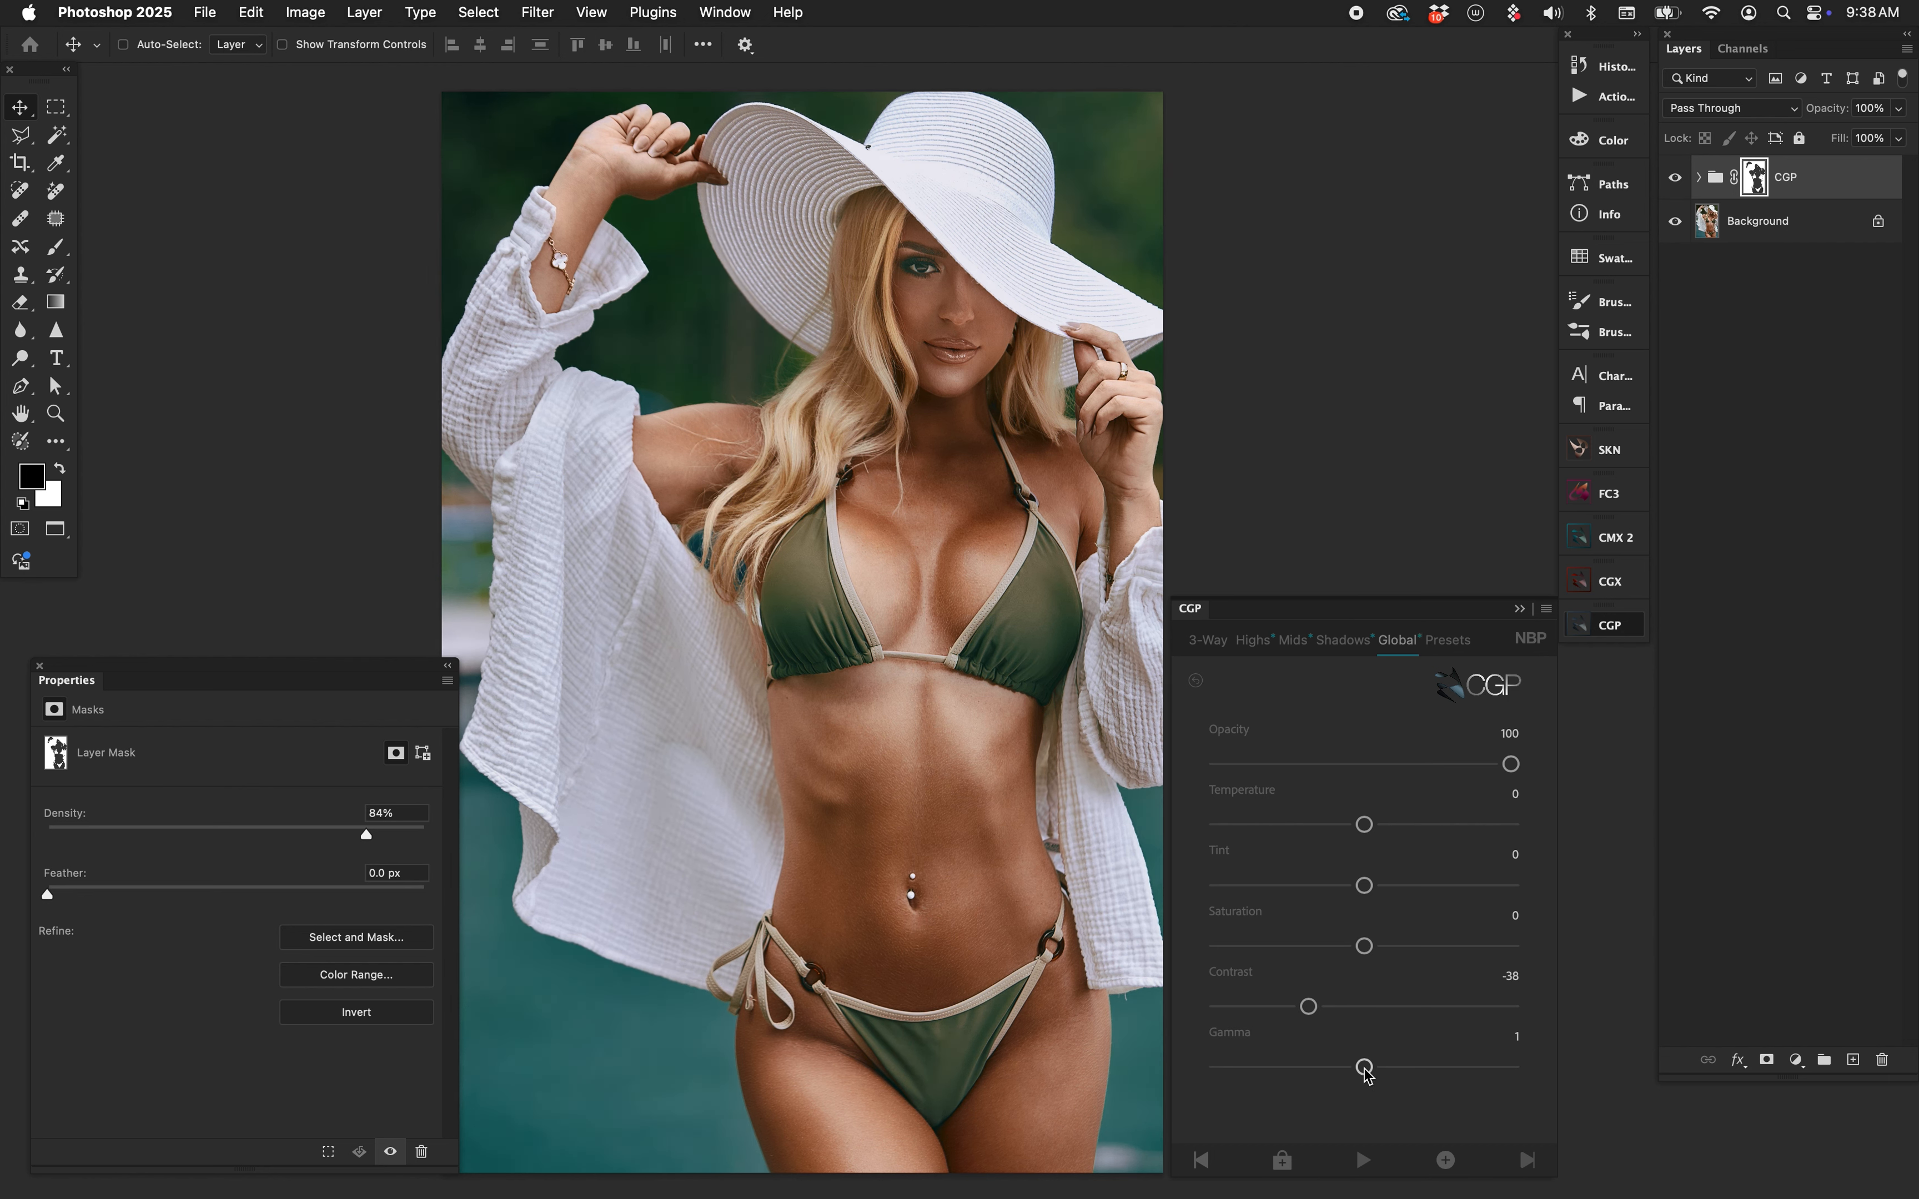
pyautogui.click(1363, 1068)
pyautogui.moveTo(1365, 1077); pyautogui.dragTo(1382, 1068)
pyautogui.moveTo(365, 835); pyautogui.dragTo(274, 853)
# Compare the portrait grade on and off, then target the CGP group's layer mask.
pyautogui.click(1677, 179)
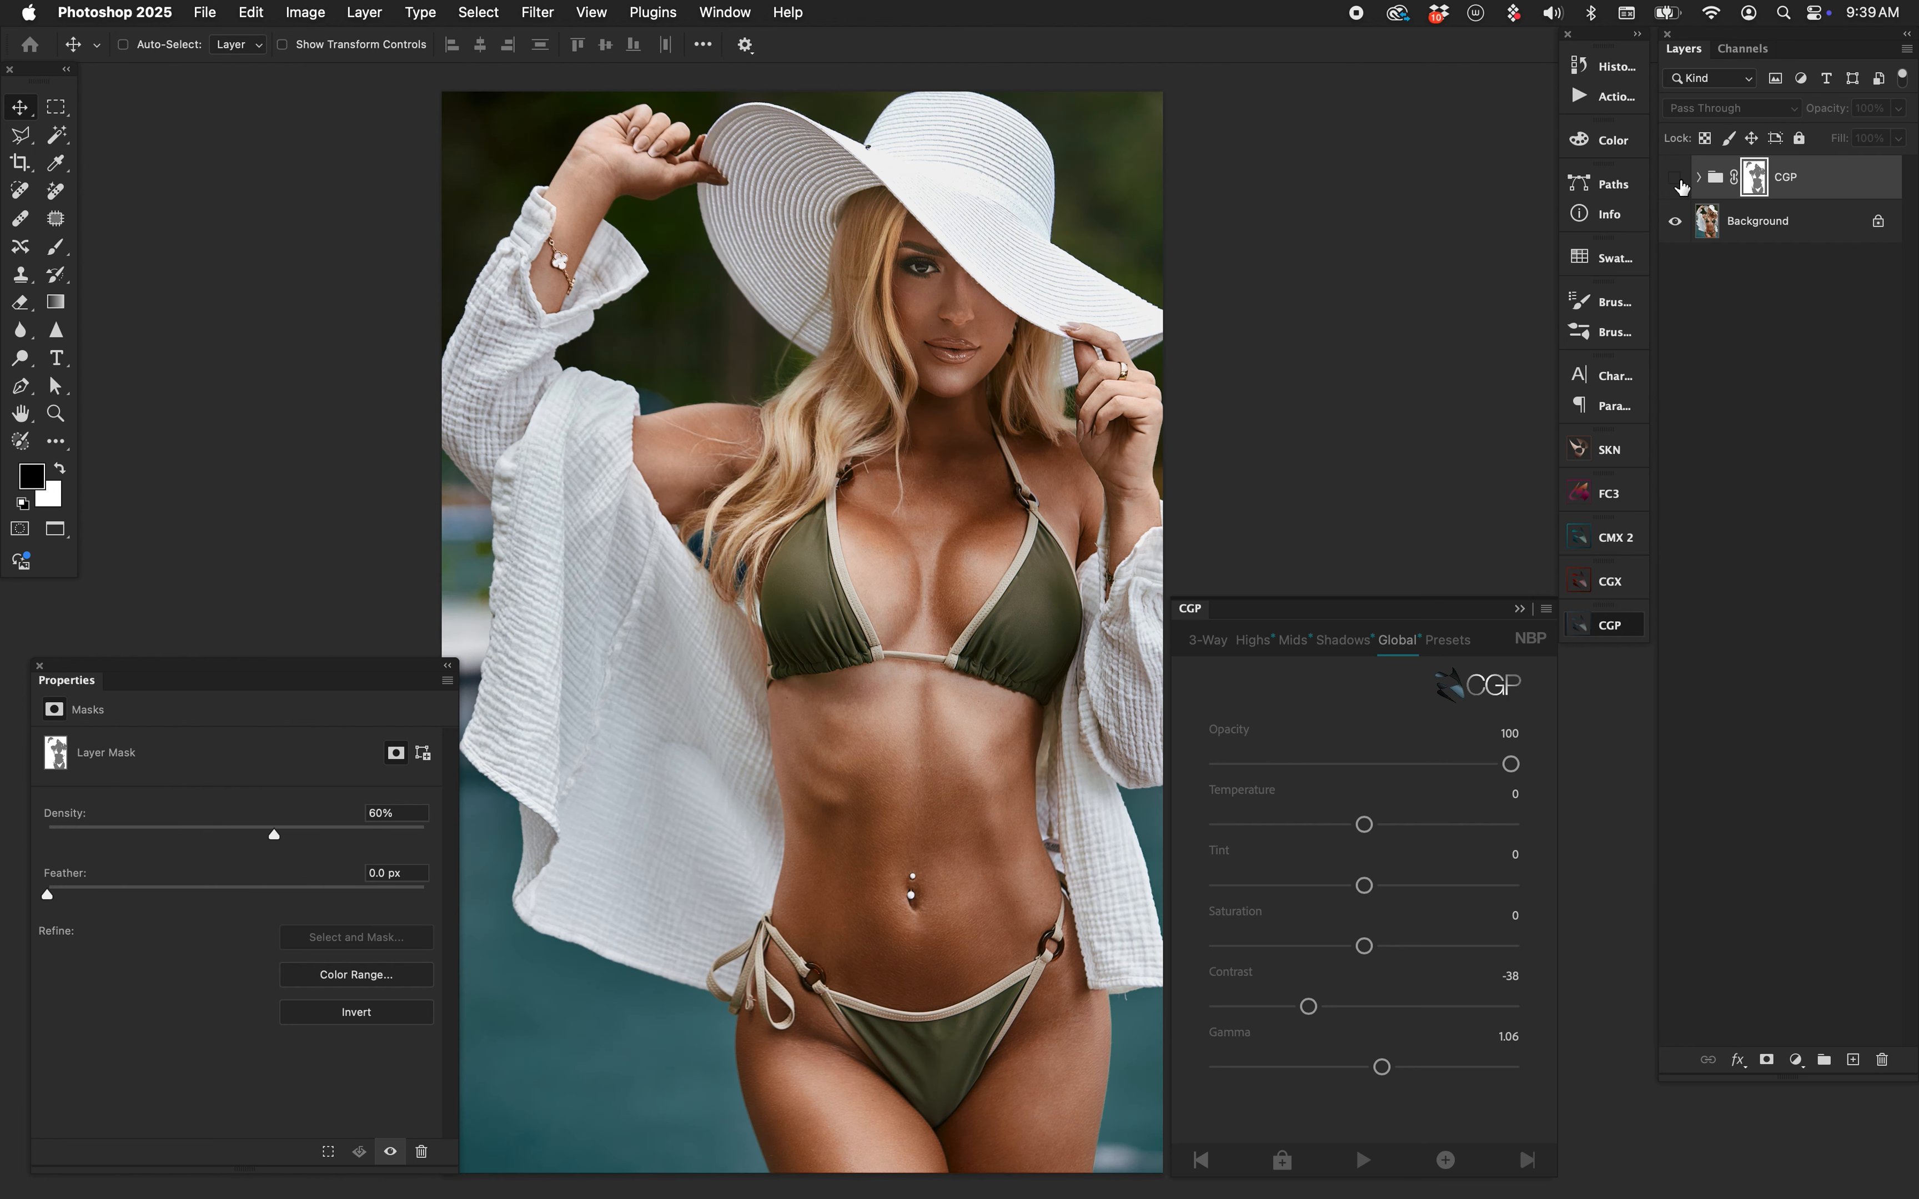
pyautogui.click(1676, 180)
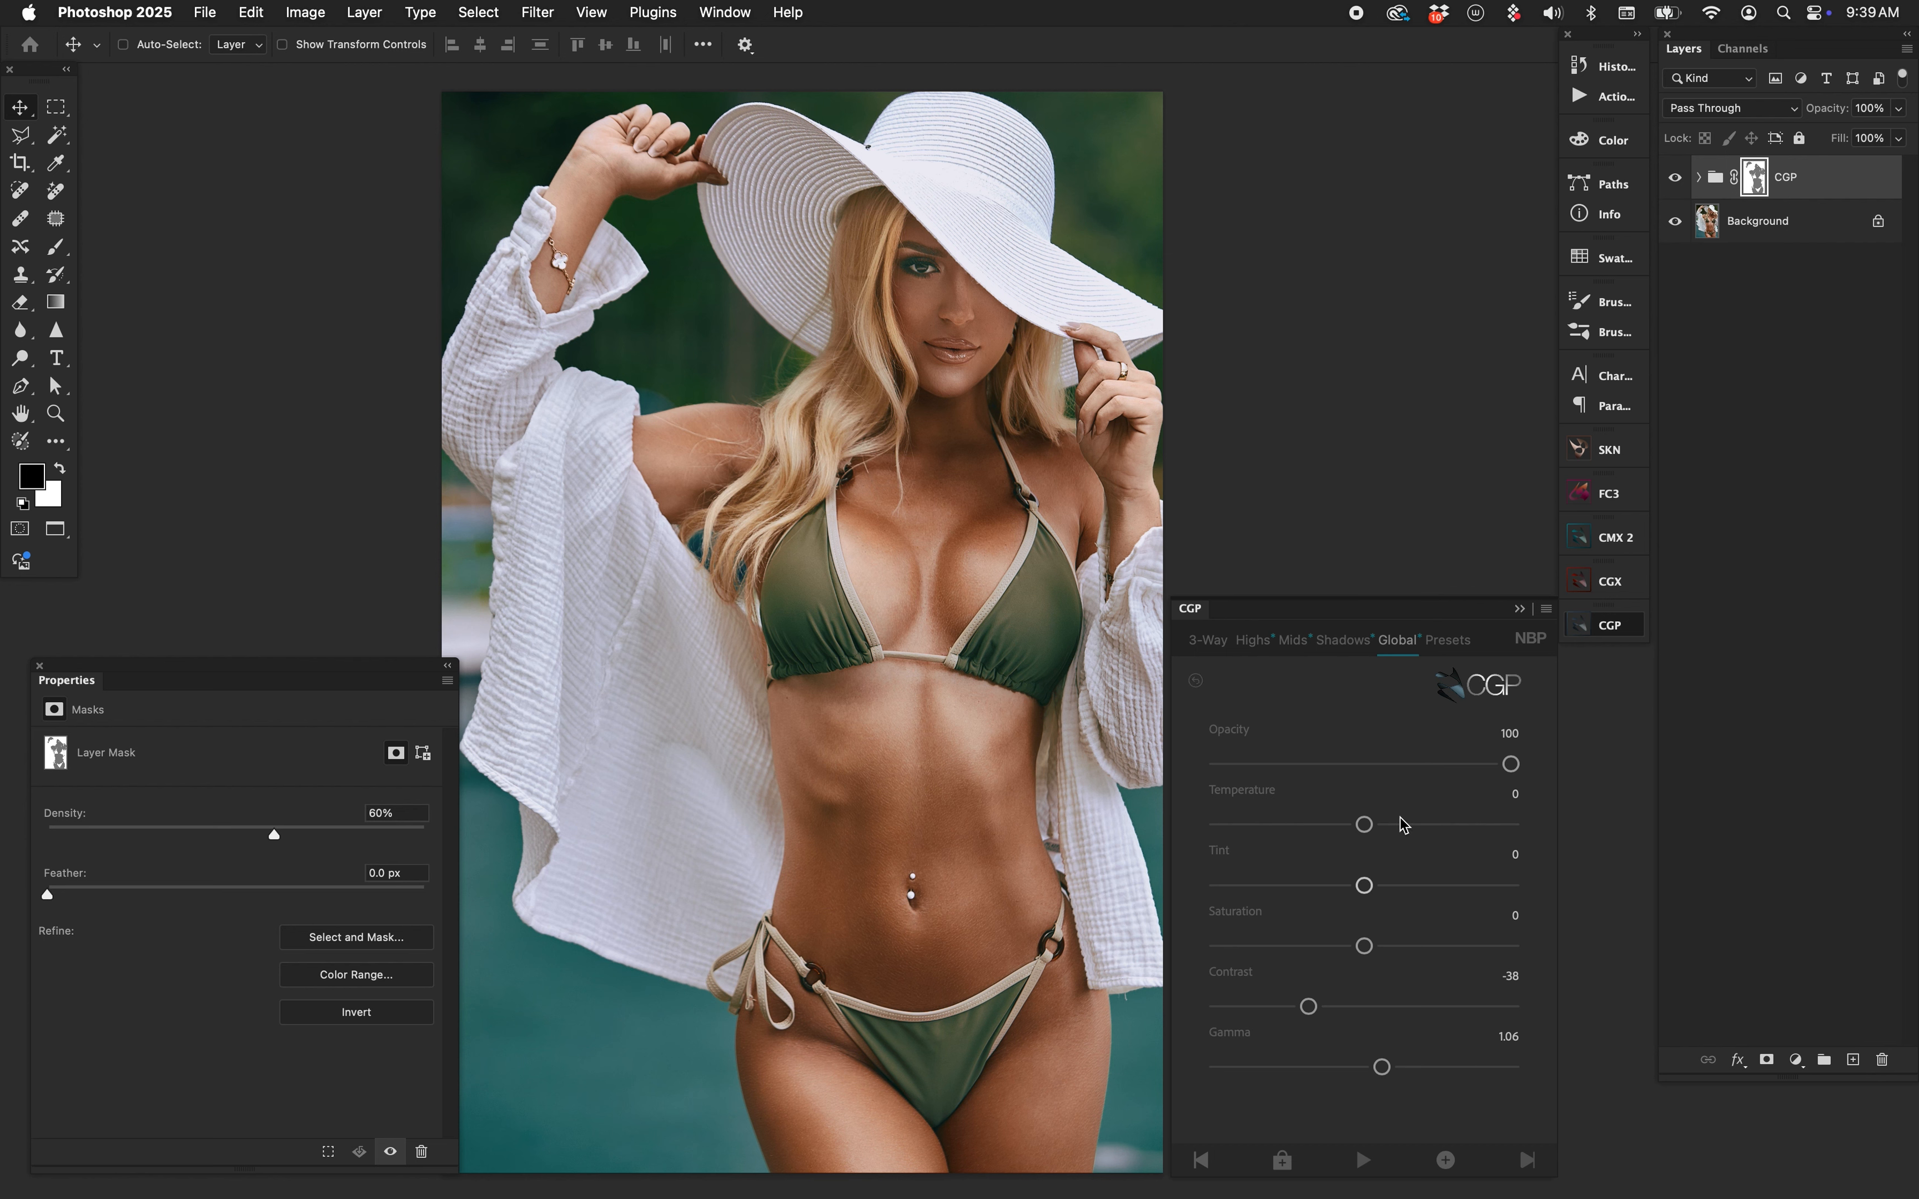
pyautogui.click(1674, 178)
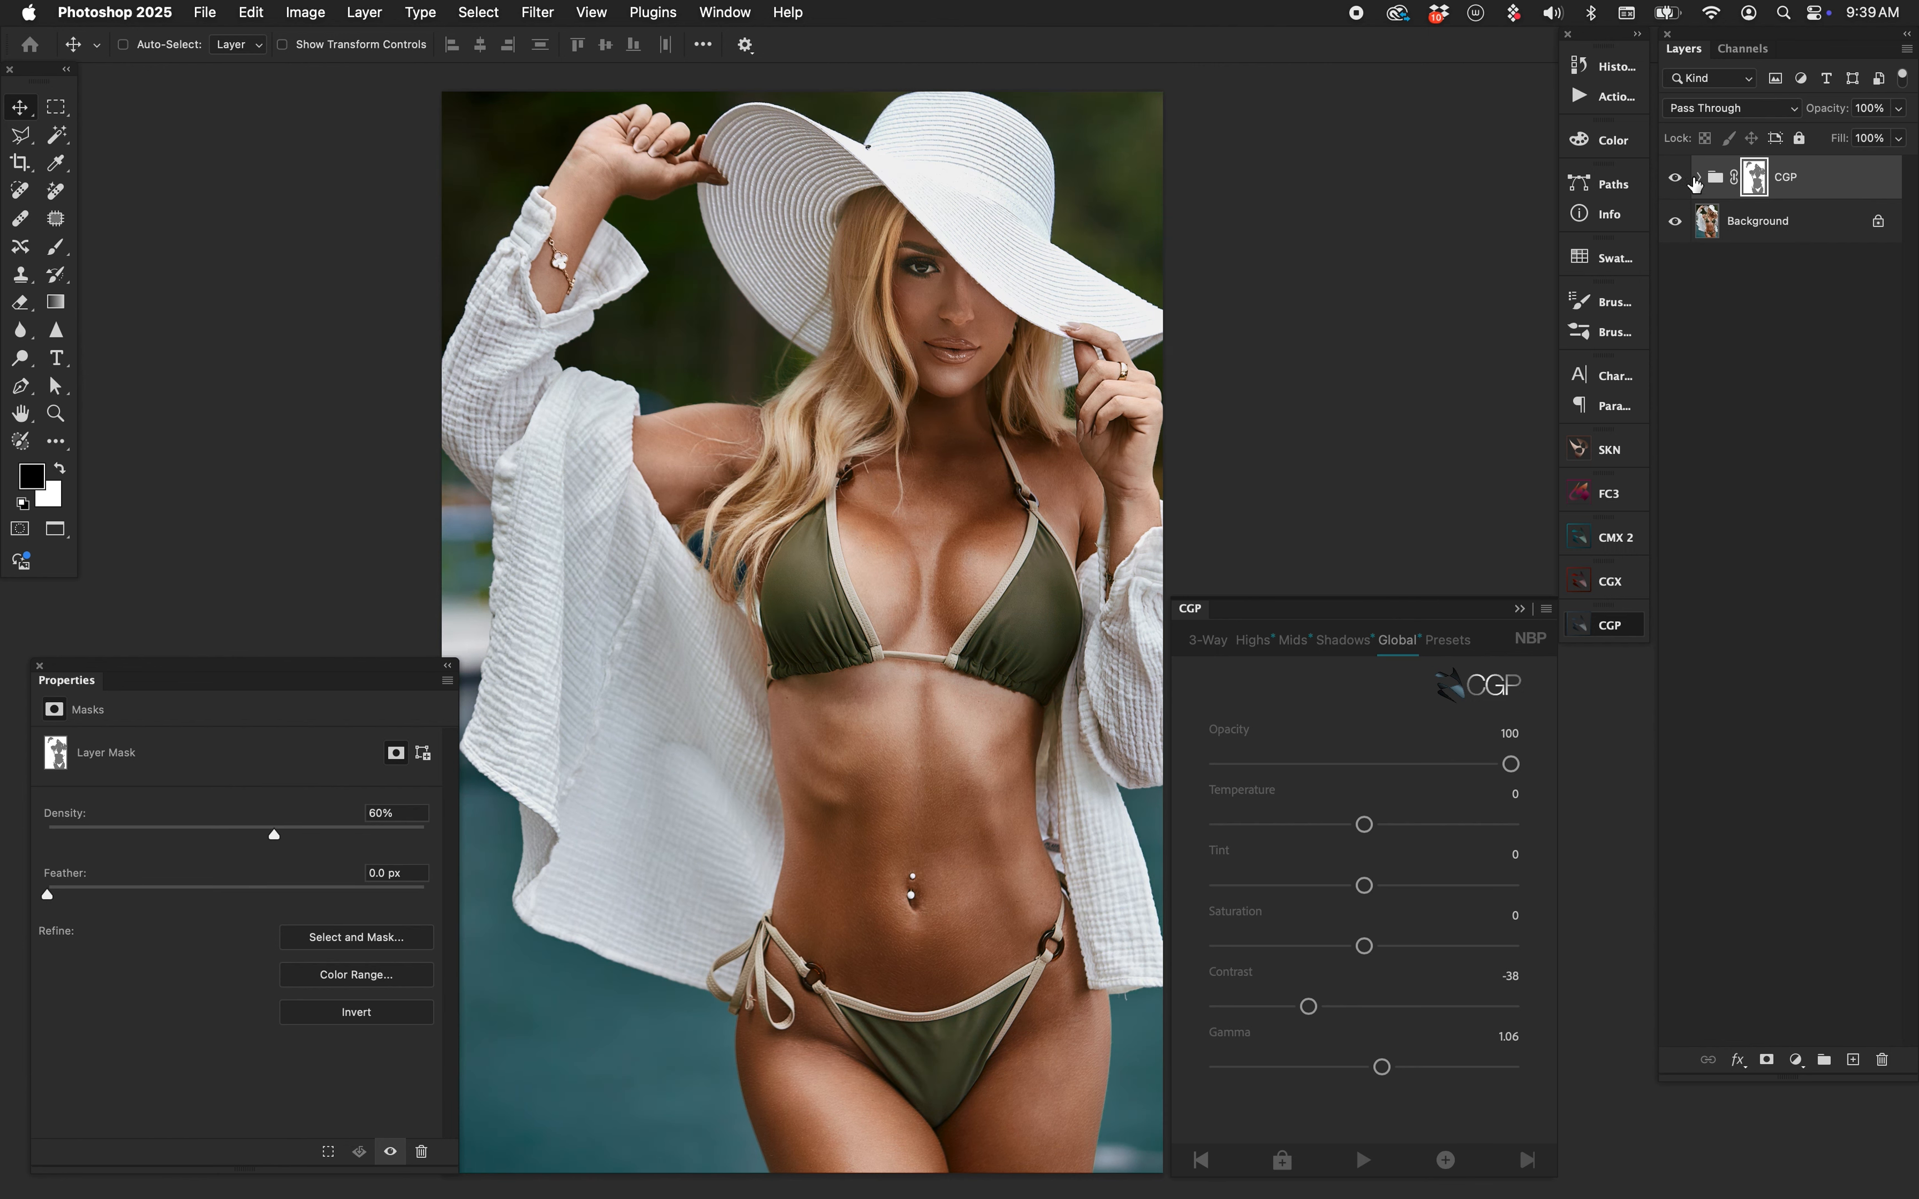
pyautogui.click(1675, 178)
pyautogui.click(1719, 181)
pyautogui.click(1749, 183)
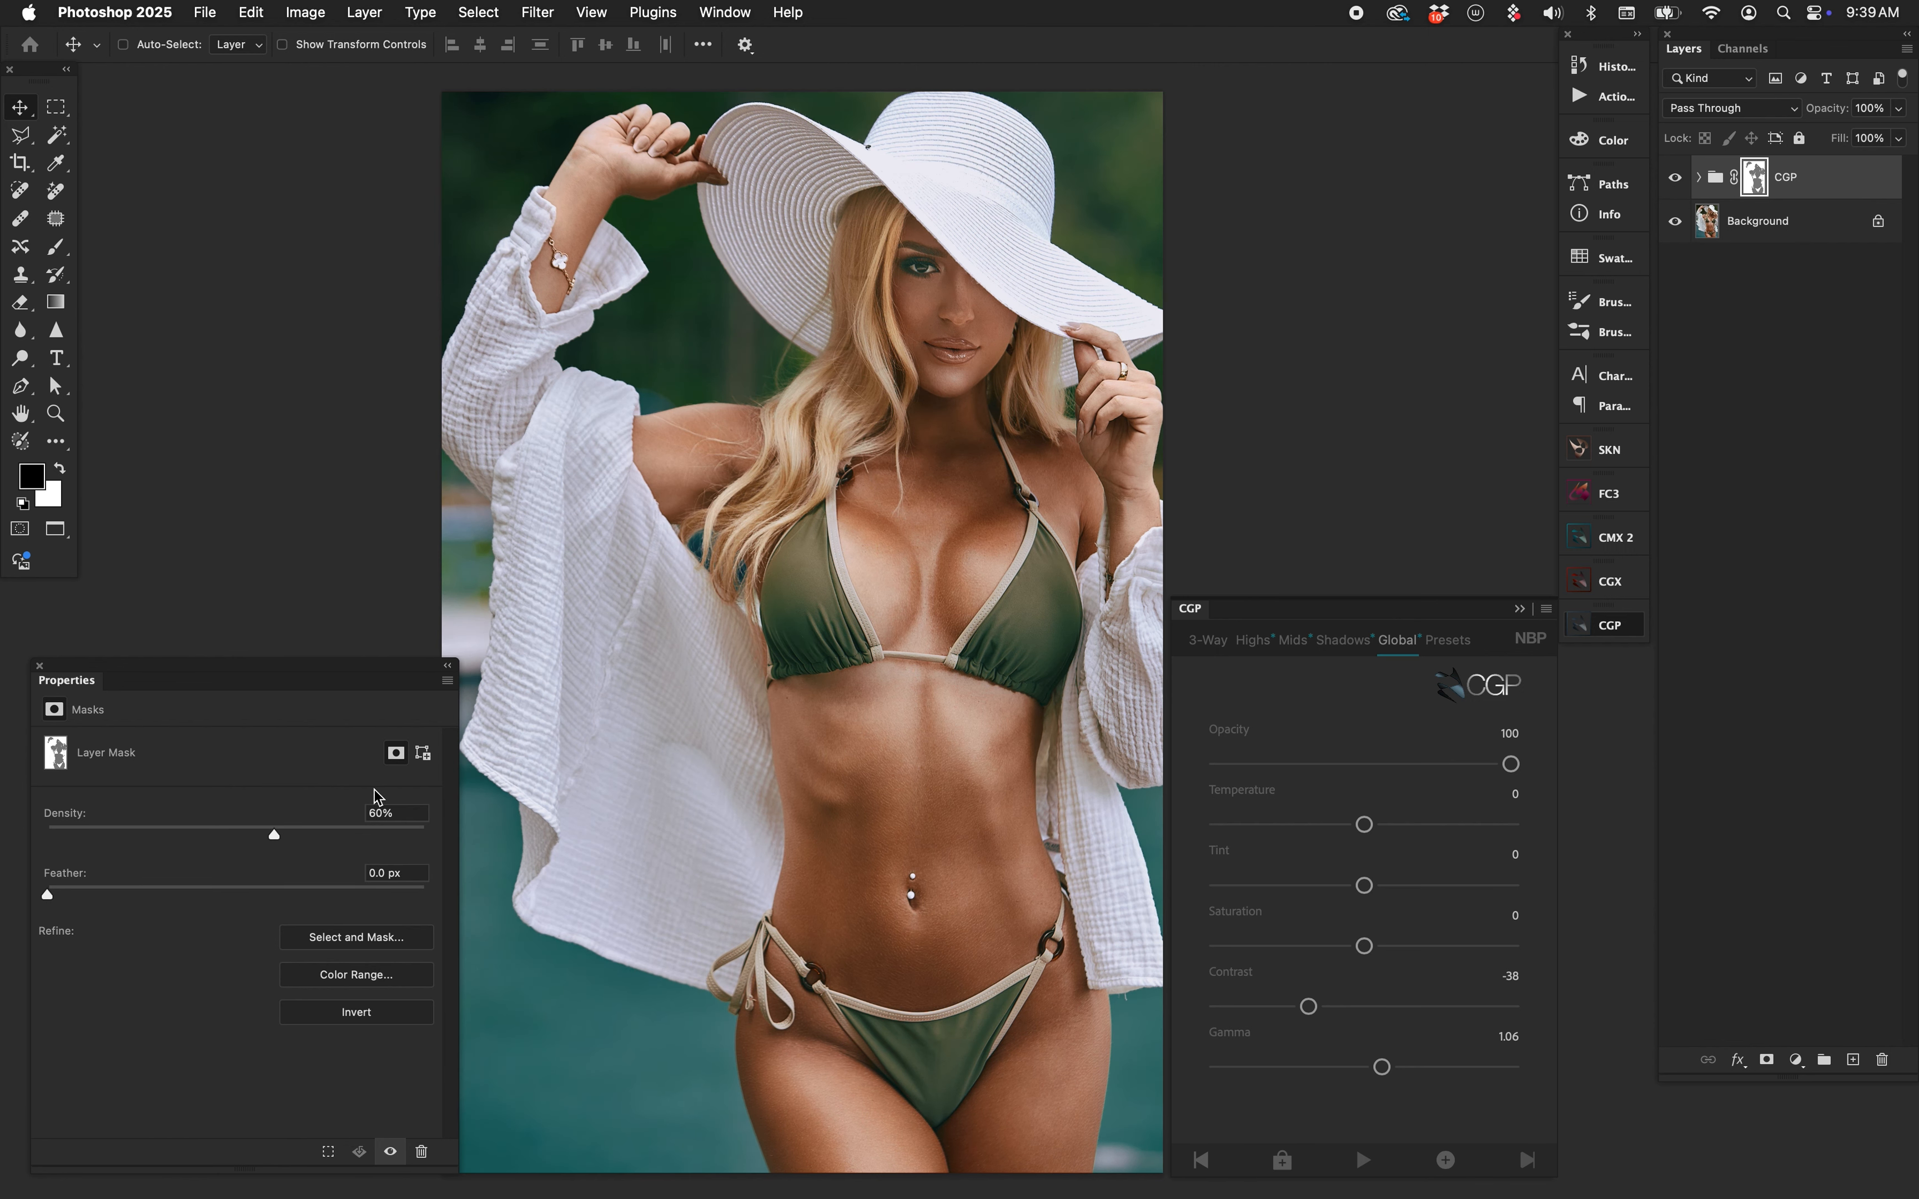
# Raise the skin mask density to 76% and compare the grade on and off.
pyautogui.moveTo(276, 844); pyautogui.dragTo(337, 843)
pyautogui.click(1680, 180)
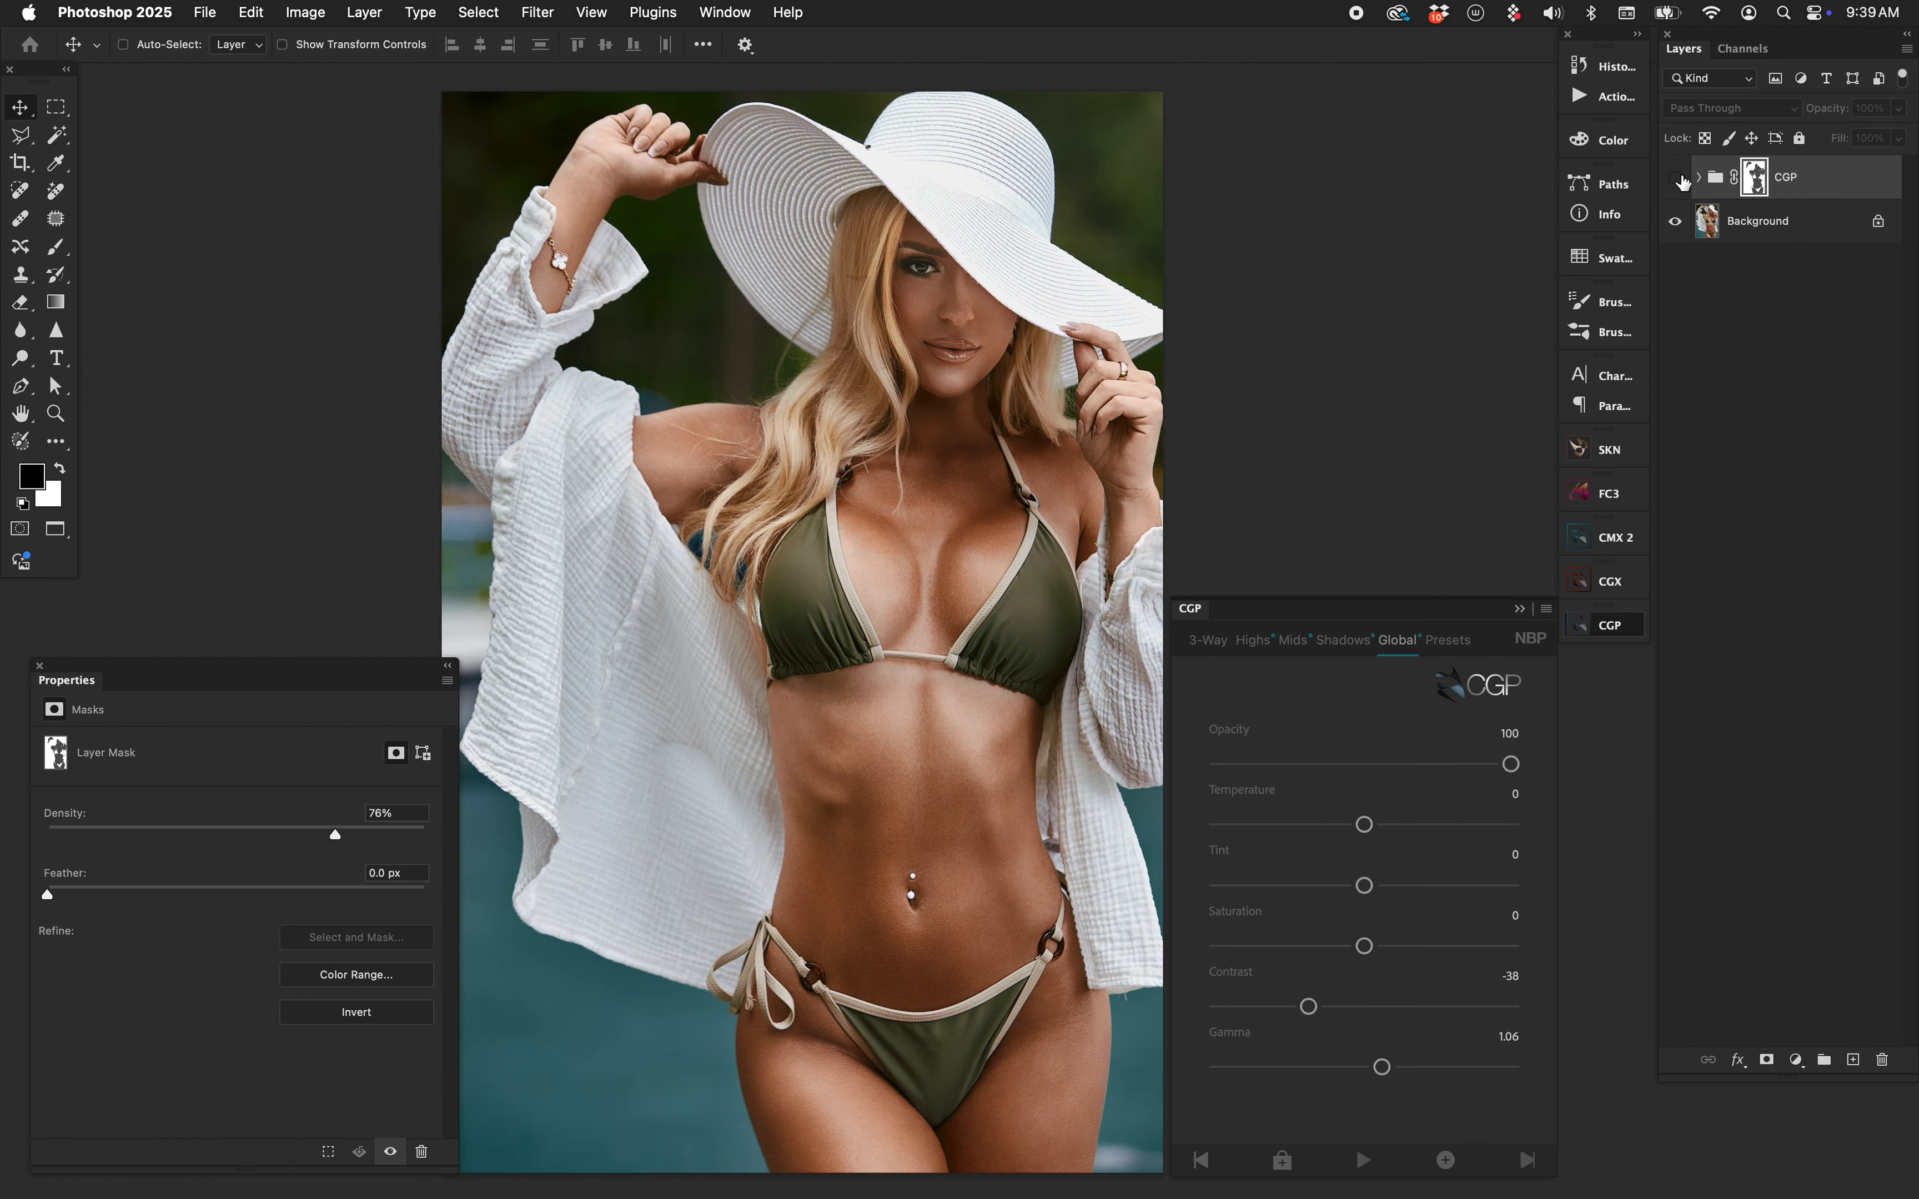
pyautogui.click(1680, 180)
pyautogui.click(1680, 180)
pyautogui.click(1679, 180)
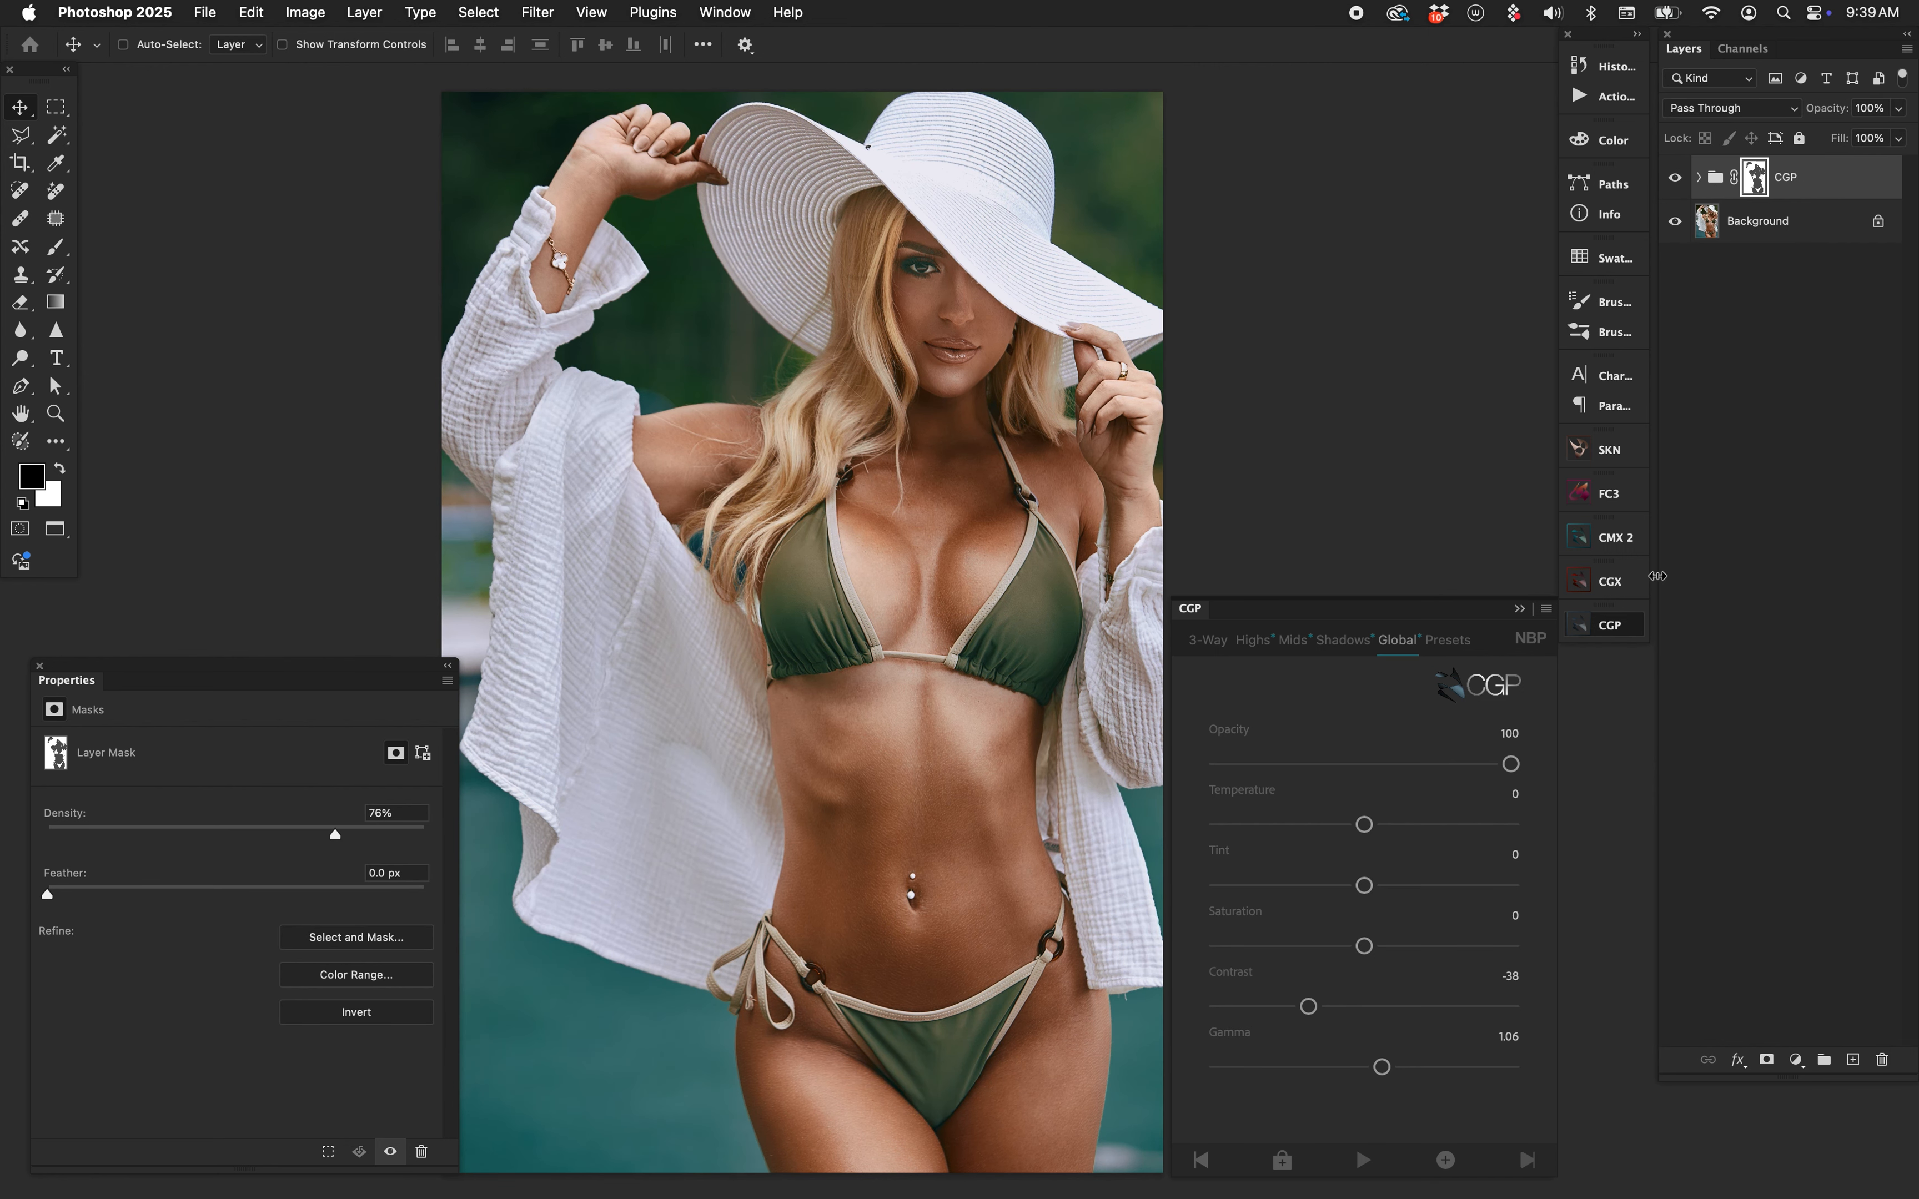
pyautogui.click(1680, 180)
pyautogui.click(1680, 179)
# Drop the mask density to 0%, then settle it at 68%.
pyautogui.moveTo(331, 837); pyautogui.dragTo(31, 844)
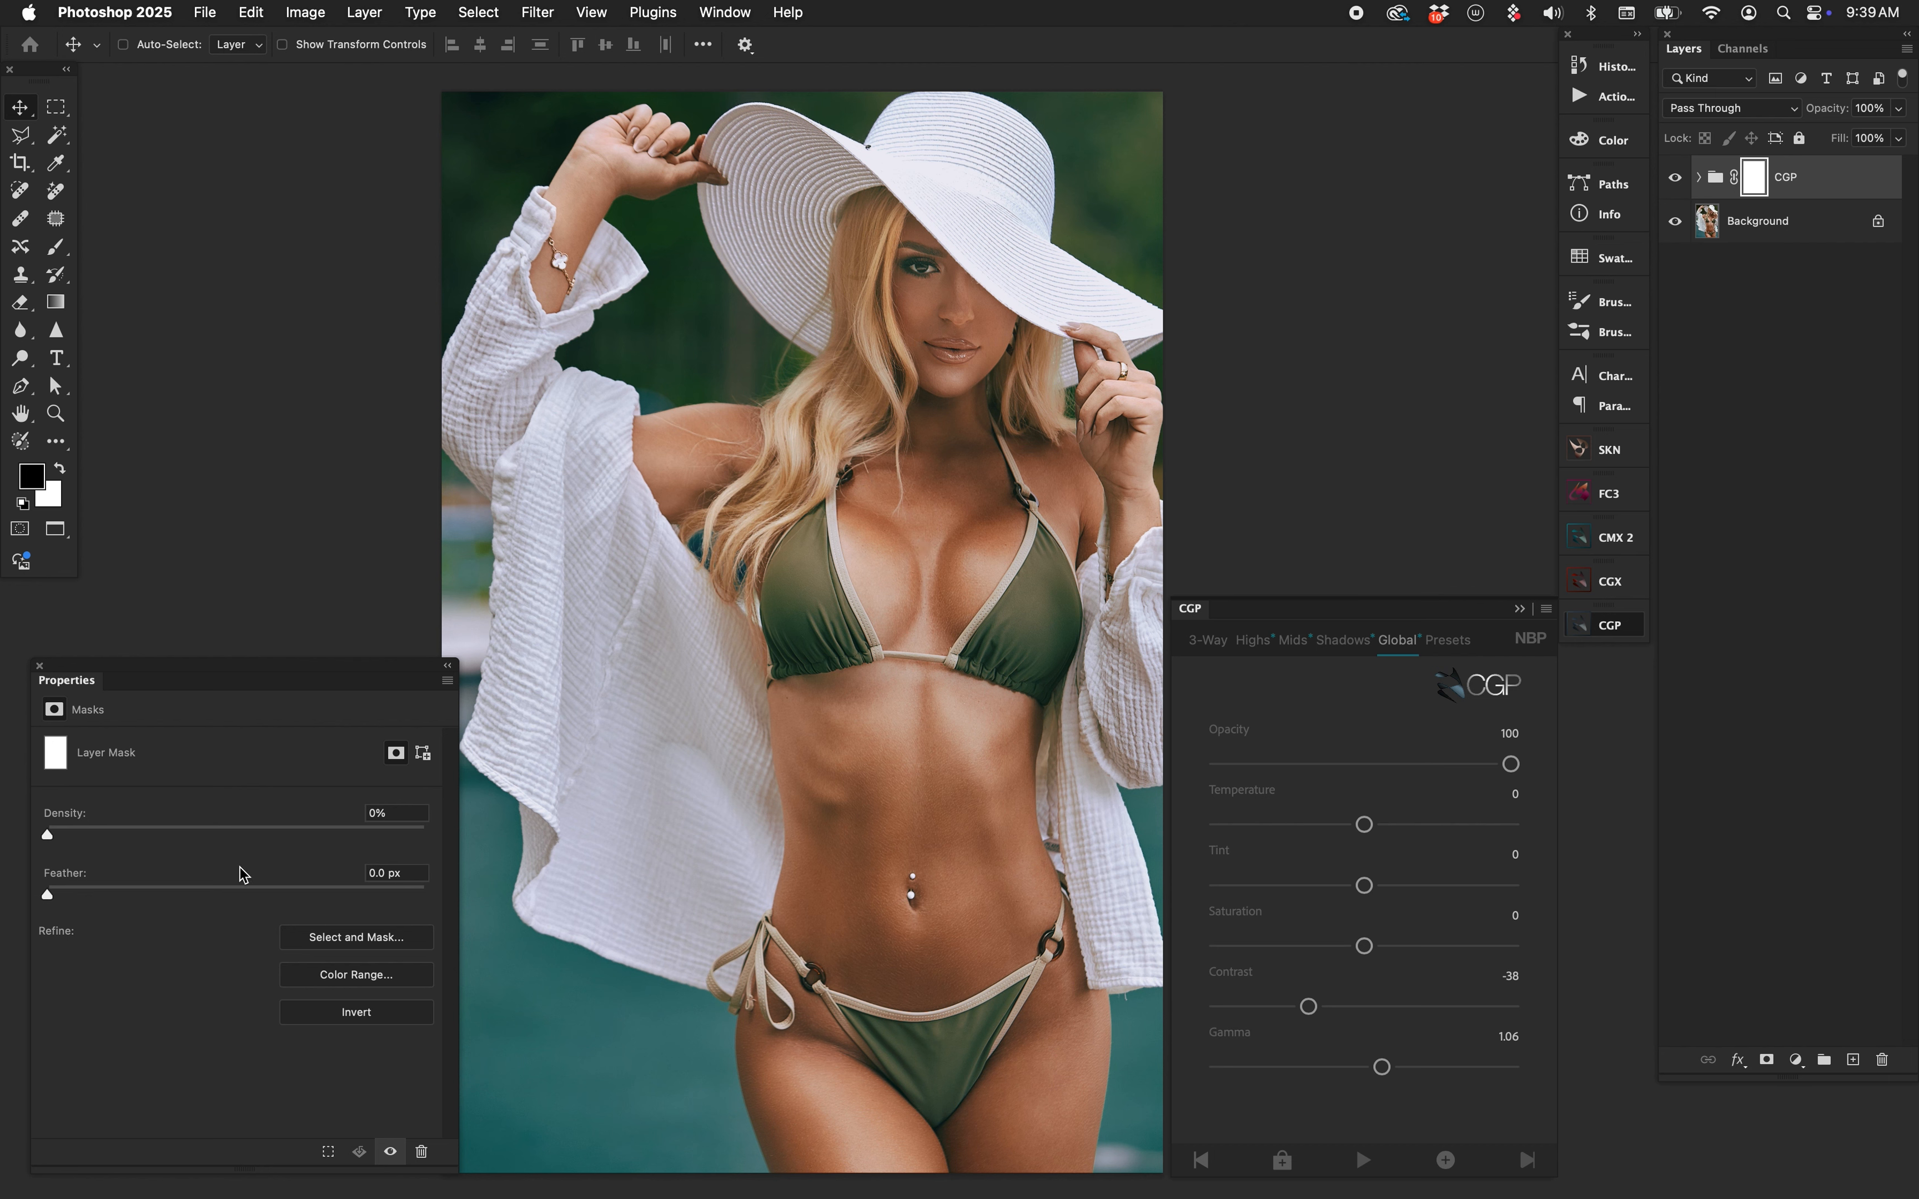
pyautogui.moveTo(46, 834); pyautogui.dragTo(302, 822)
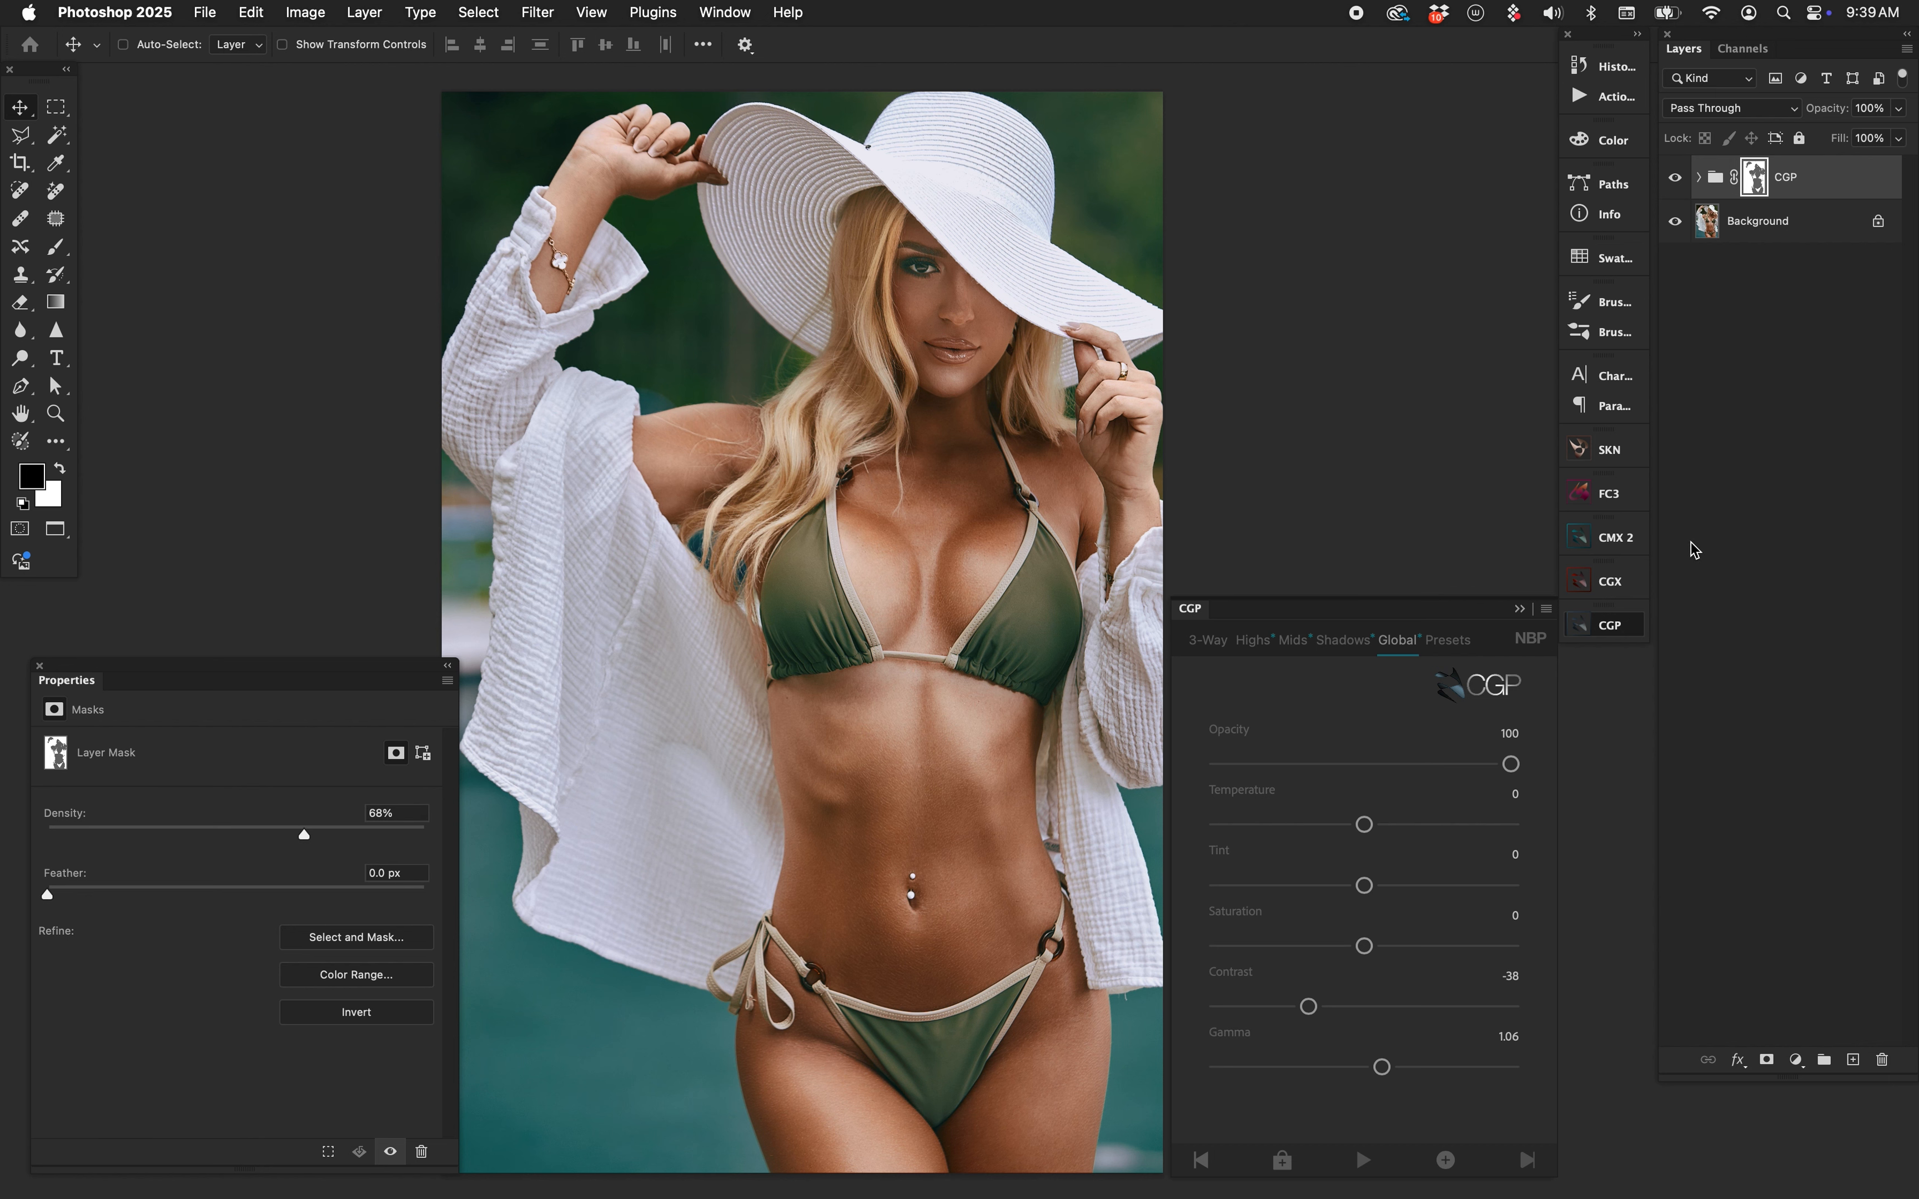
pyautogui.click(1797, 1060)
pyautogui.click(1816, 476)
# Set the bikini portrait's CGP skin mask density to 79%, then toggle the grade off and on to compare.
pyautogui.click(1620, 455)
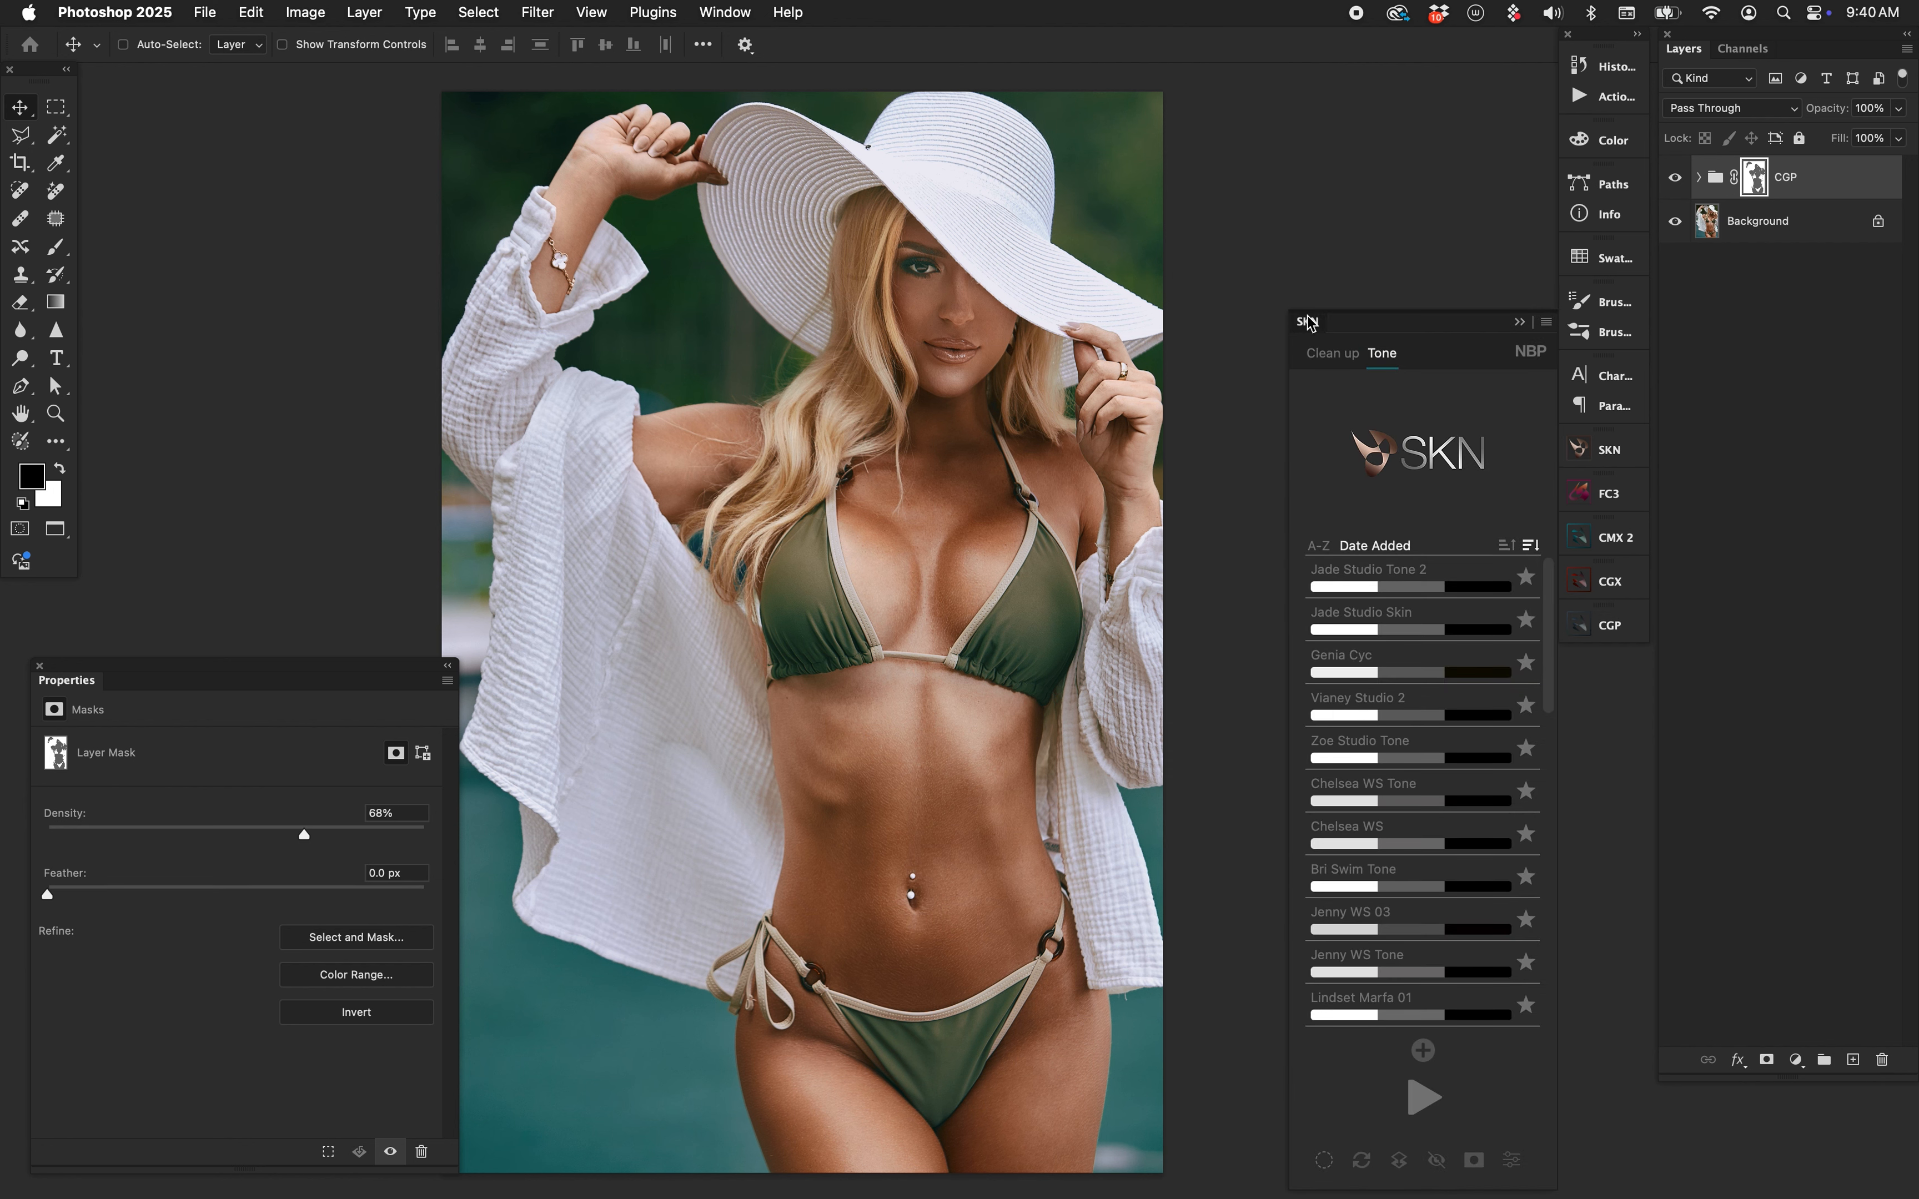
pyautogui.click(1610, 449)
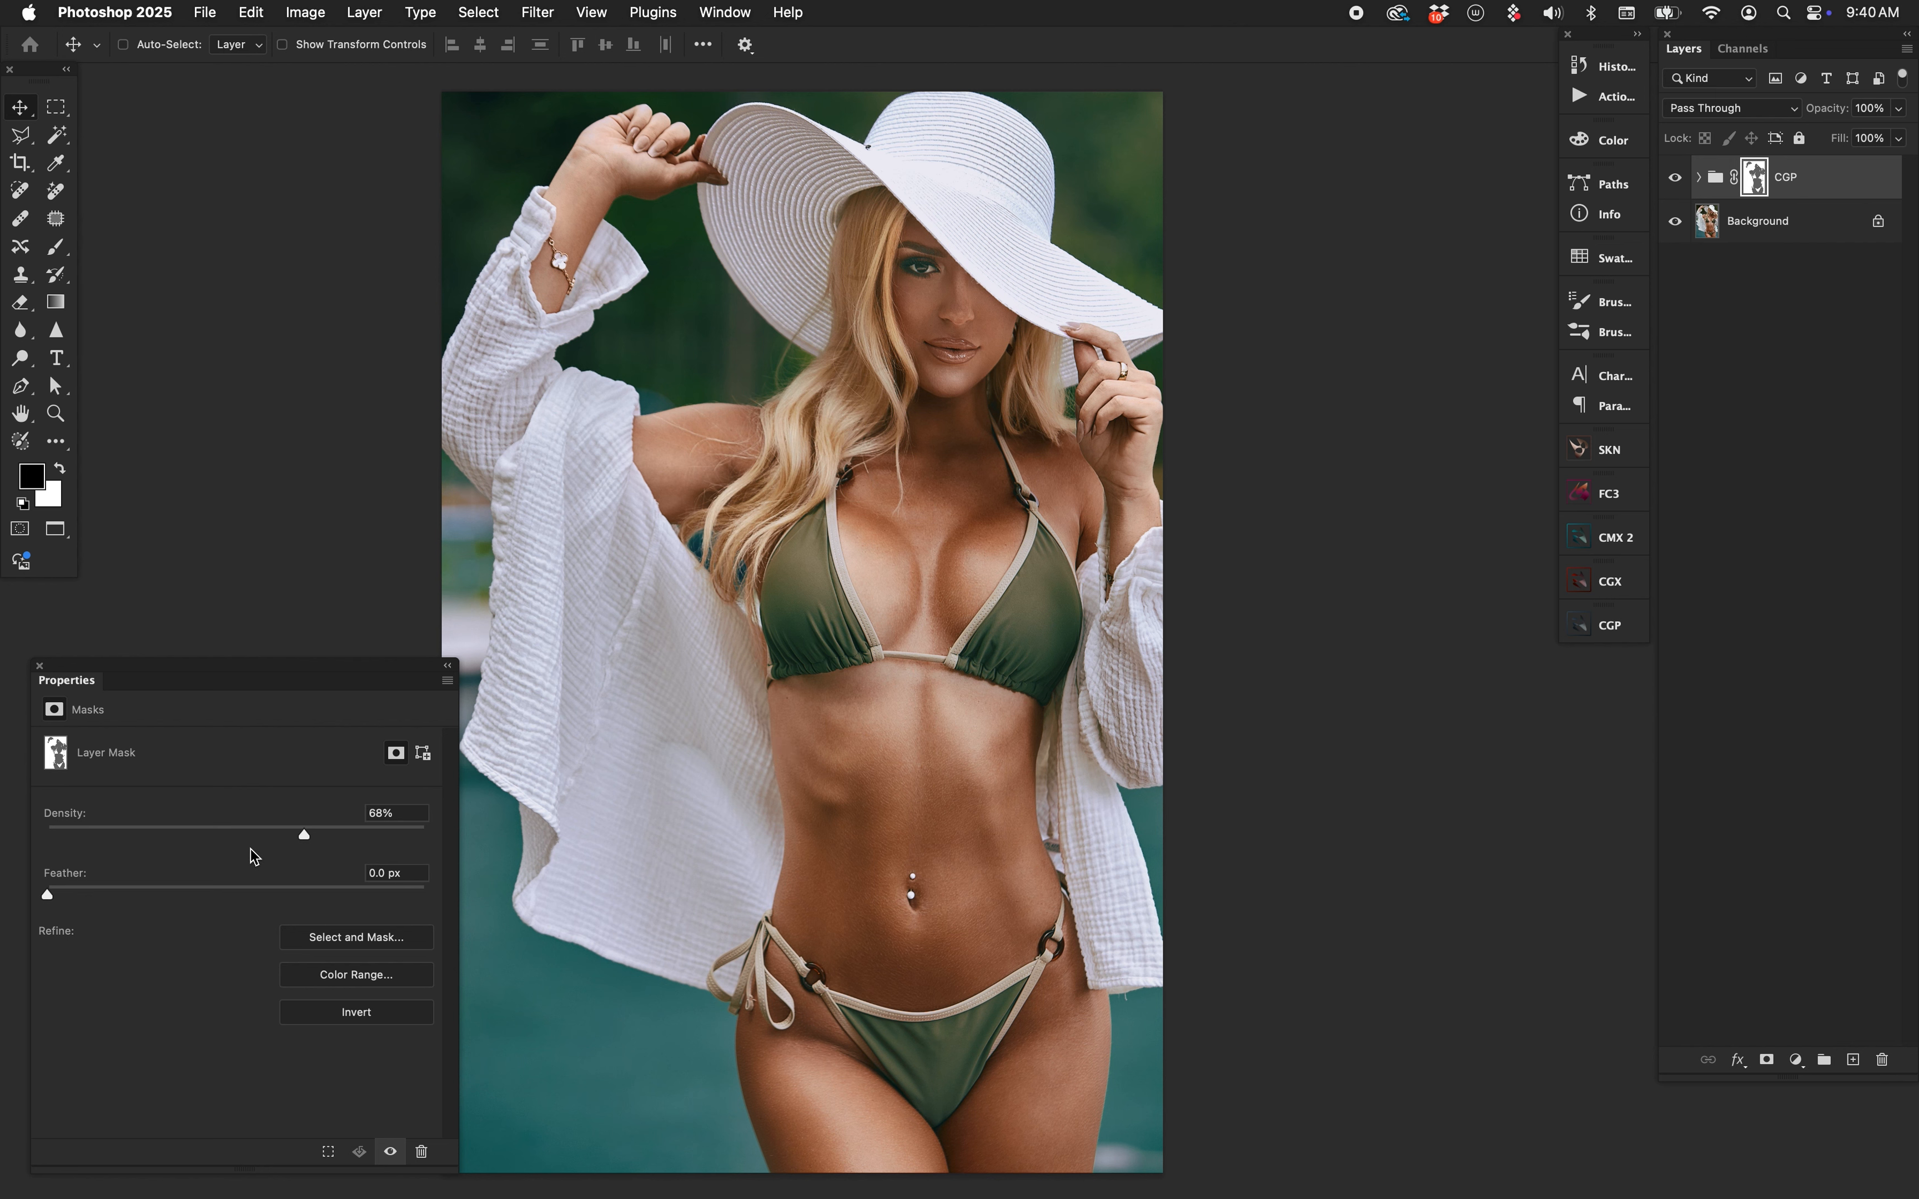
pyautogui.moveTo(226, 829); pyautogui.dragTo(346, 820)
pyautogui.click(1677, 181)
pyautogui.click(1676, 179)
# Return to Standard Screen Mode with both photo windows visible and raise the pool mask density to 60%.
pyautogui.press('f')
pyautogui.press('f')
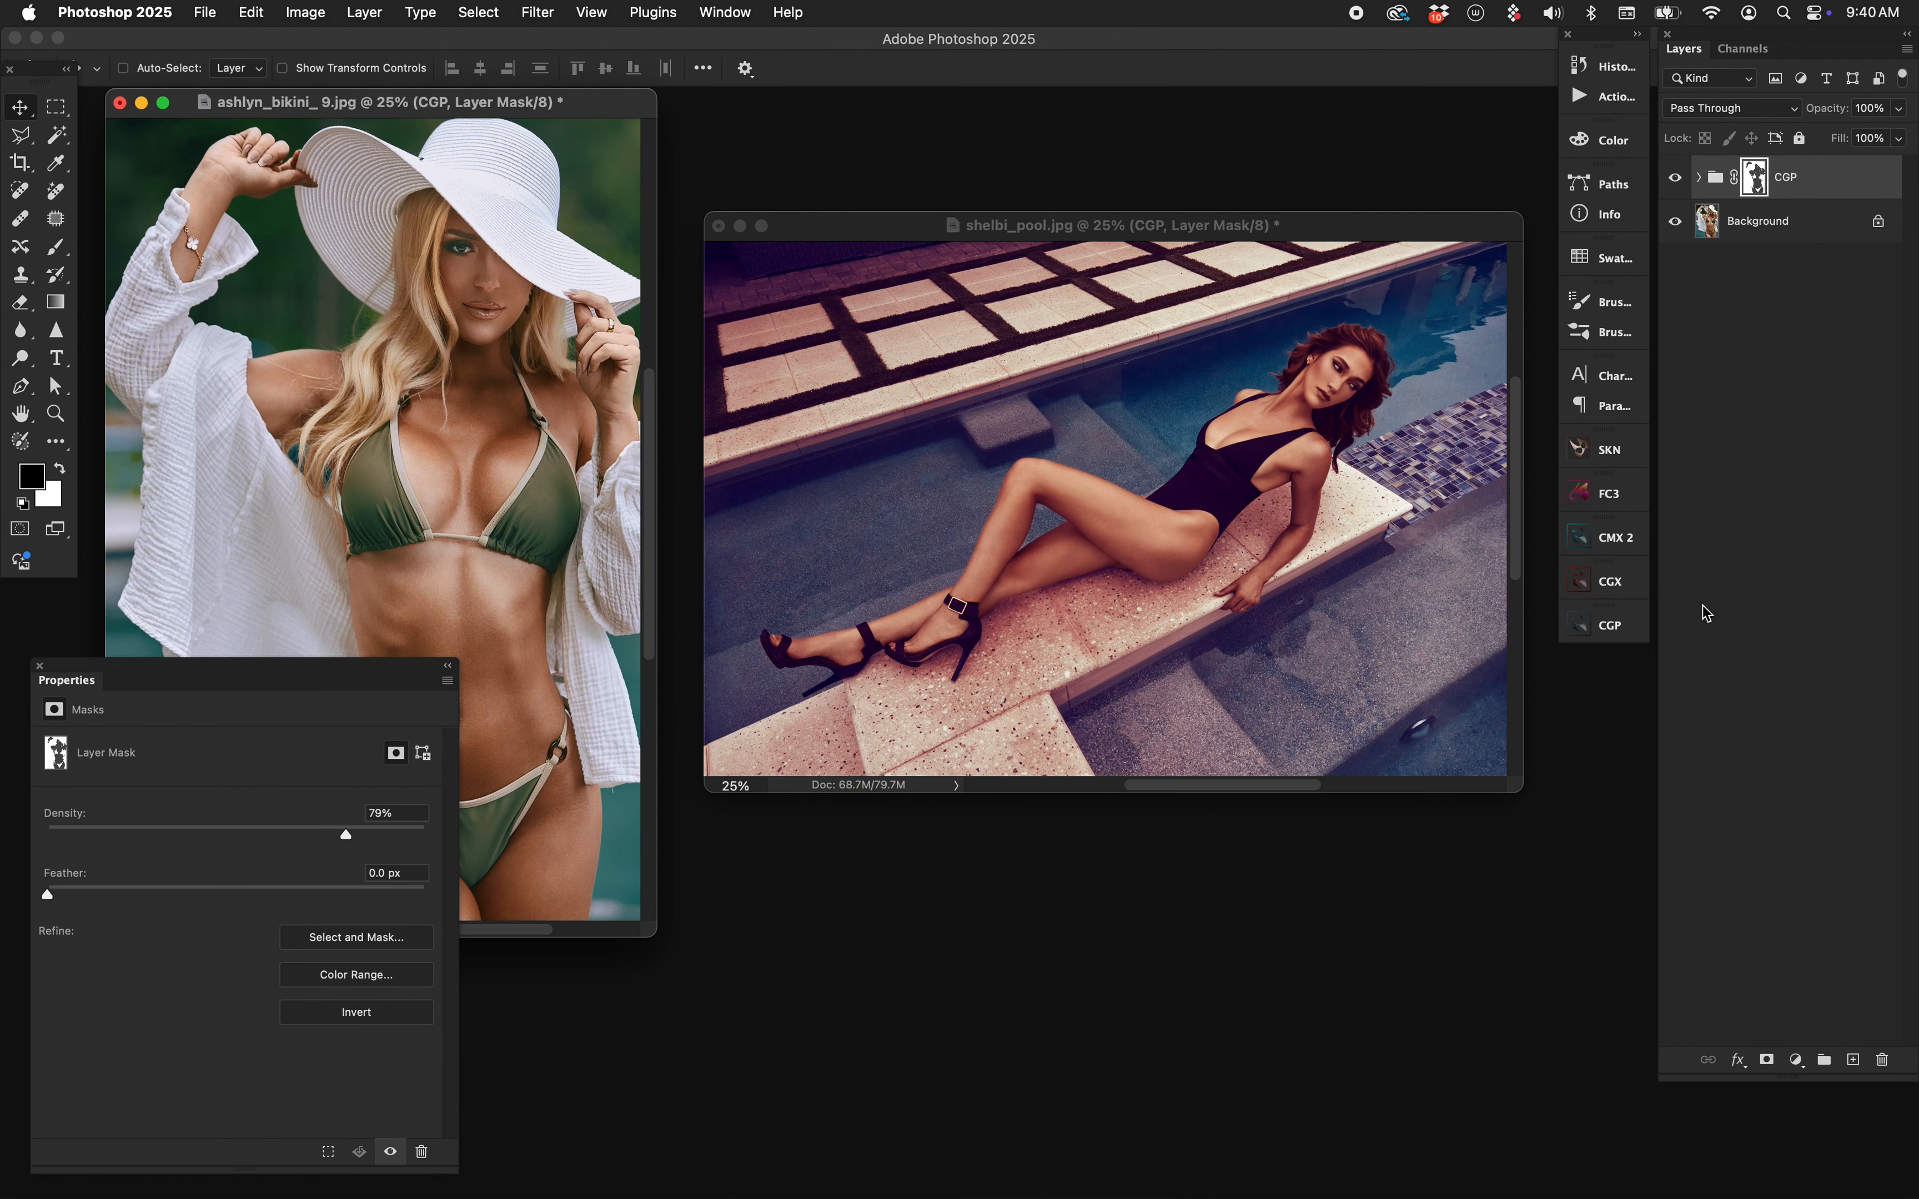
pyautogui.moveTo(485, 103); pyautogui.dragTo(593, 146)
pyautogui.click(1301, 228)
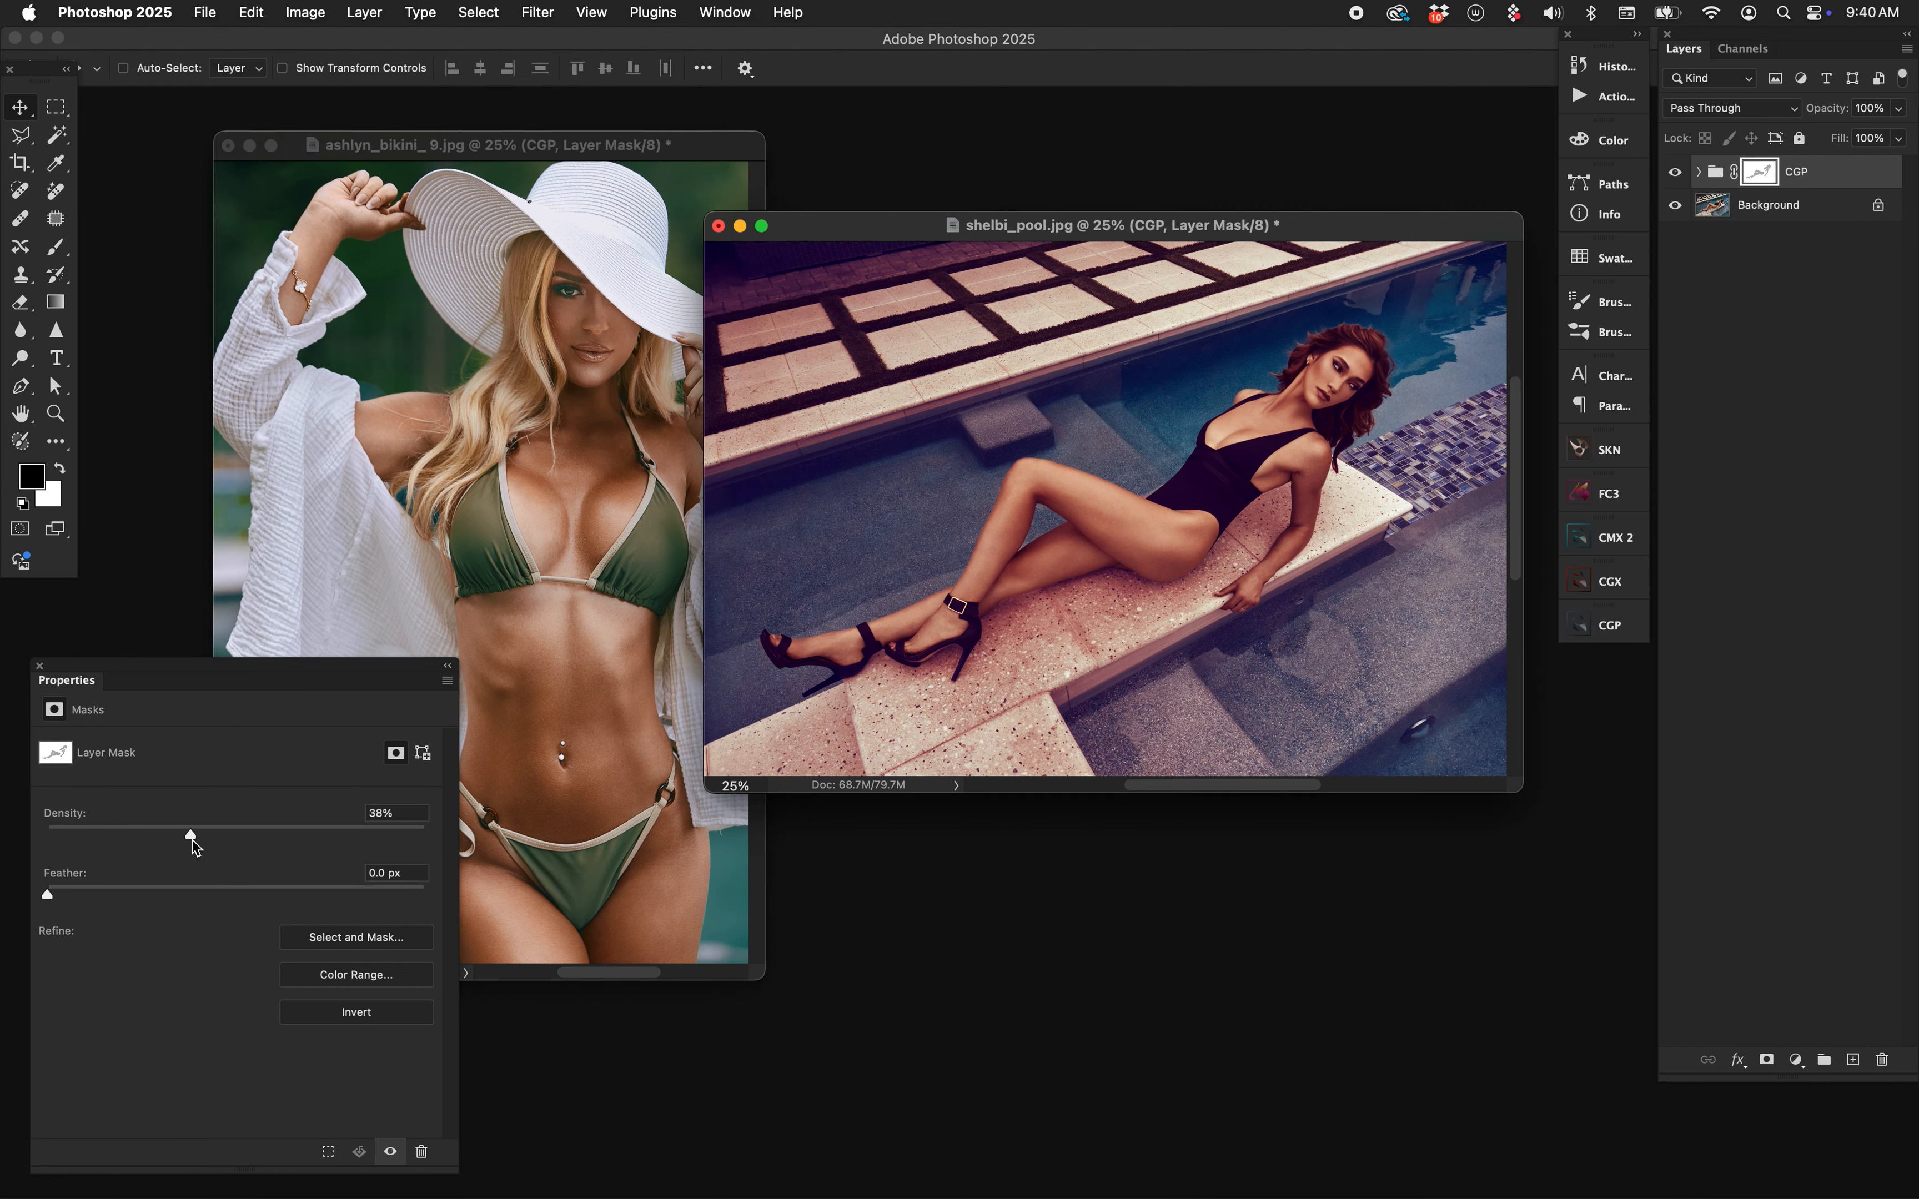
pyautogui.moveTo(192, 840); pyautogui.dragTo(276, 832)
# Compare against the portrait's mask, then set the pool photo's skin mask density to 64%.
pyautogui.click(541, 433)
pyautogui.click(1230, 589)
pyautogui.click(444, 424)
pyautogui.click(1321, 418)
pyautogui.moveTo(284, 835); pyautogui.dragTo(425, 839)
pyautogui.moveTo(1348, 226); pyautogui.dragTo(1308, 223)
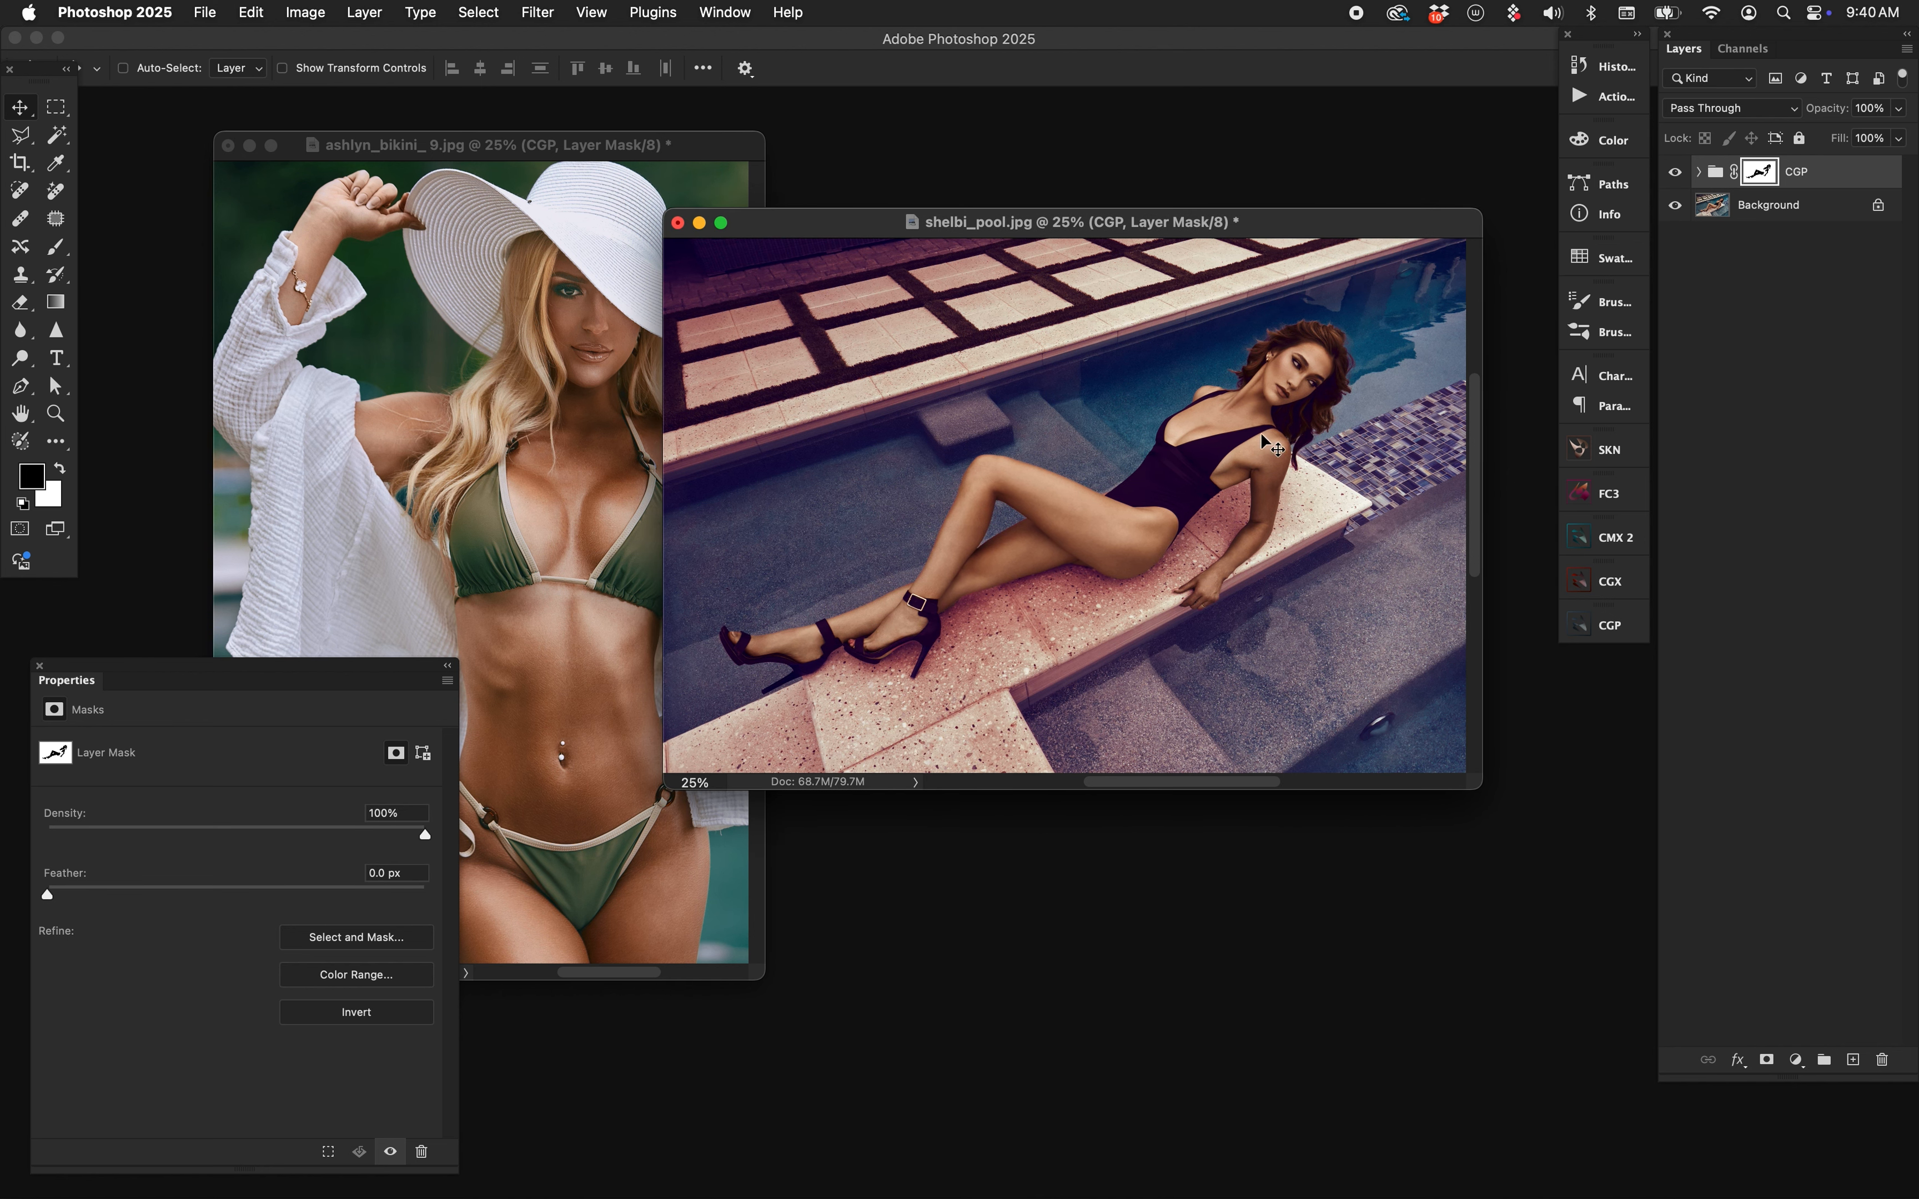
pyautogui.moveTo(424, 835); pyautogui.dragTo(290, 834)
# Raise the bikini portrait's mask density to 100% and reactivate the pool photo, moving its window down-right.
pyautogui.click(629, 535)
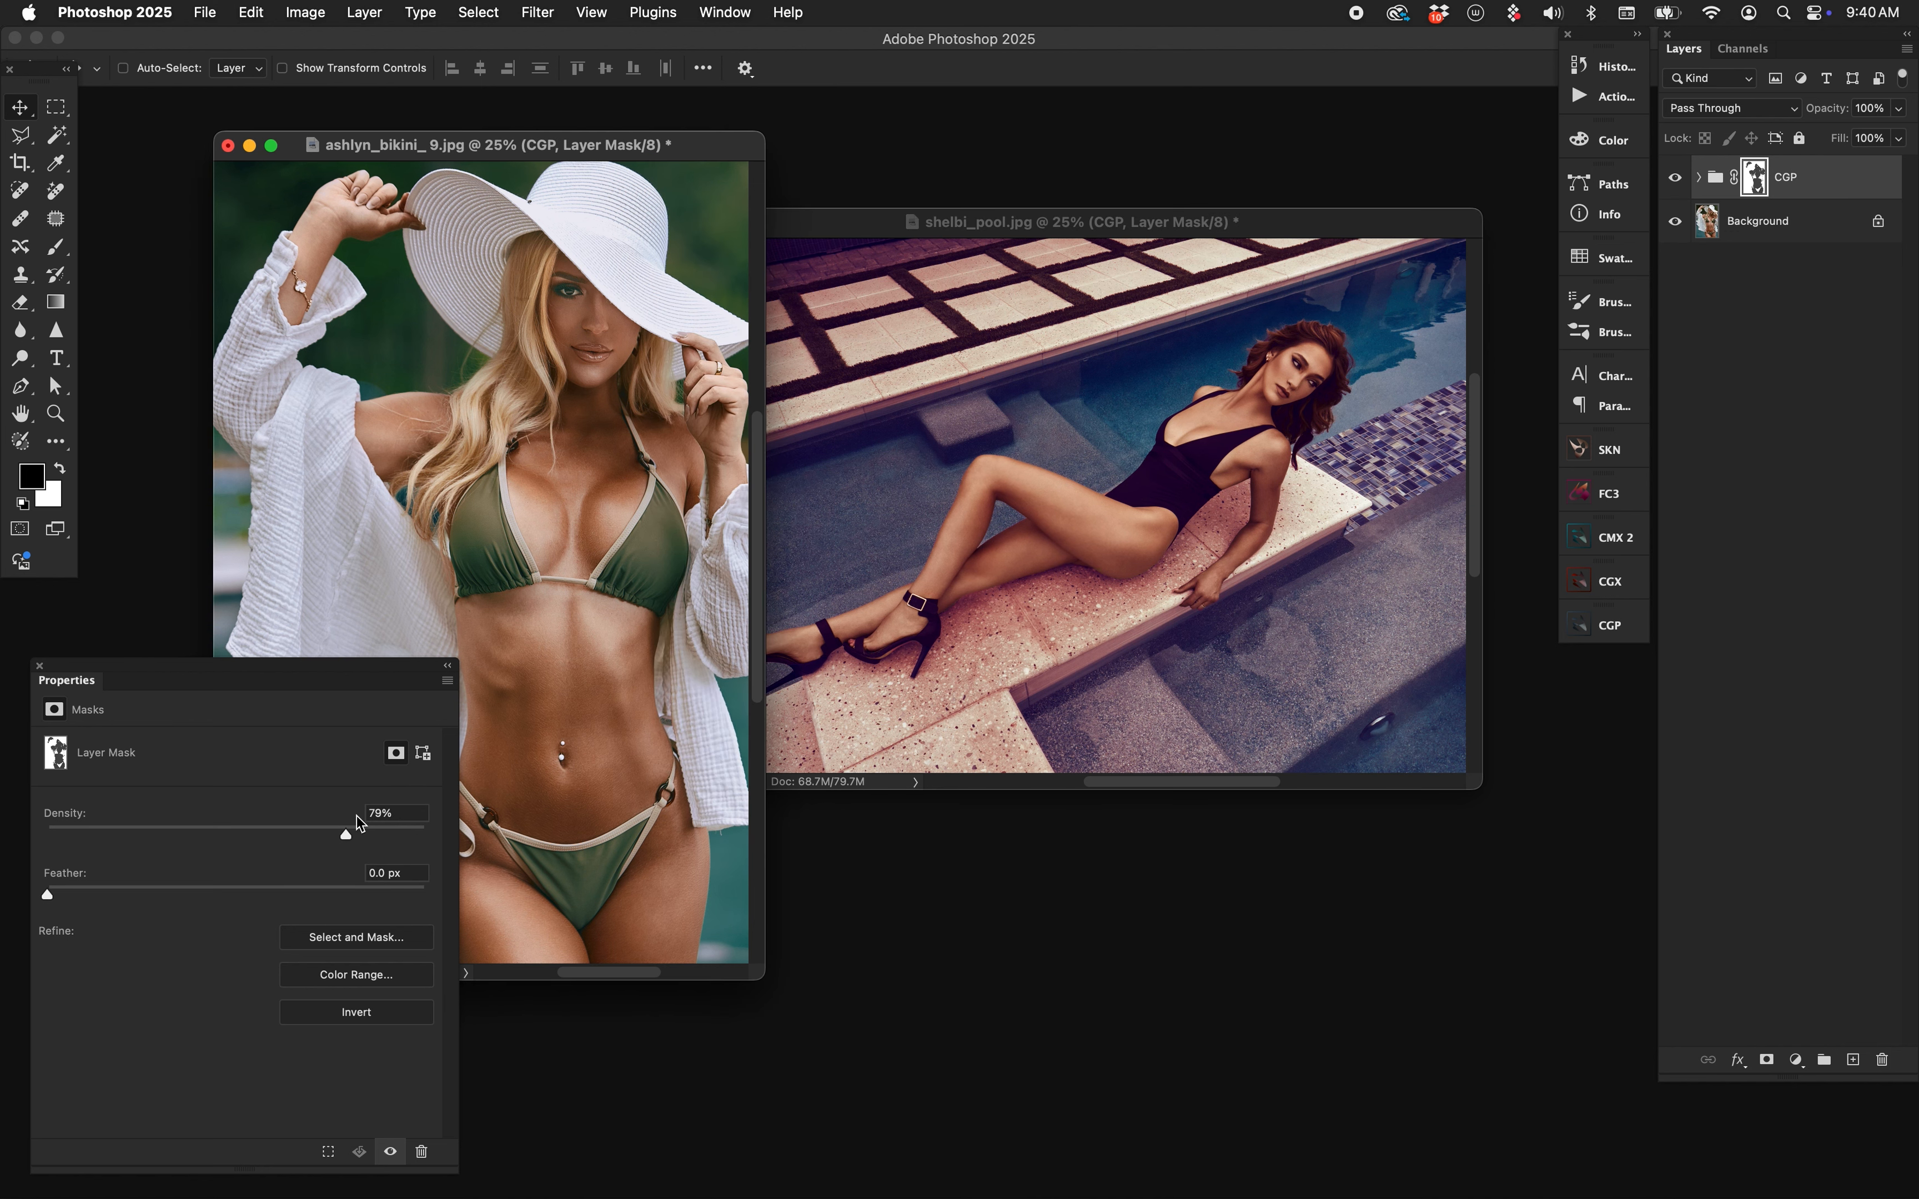
pyautogui.moveTo(346, 835); pyautogui.dragTo(444, 834)
pyautogui.moveTo(424, 842)
pyautogui.mouseDown()
pyautogui.moveTo(244, 843)
pyautogui.moveTo(443, 842)
pyautogui.mouseUp()
pyautogui.click(966, 489)
pyautogui.moveTo(859, 221); pyautogui.dragTo(907, 350)
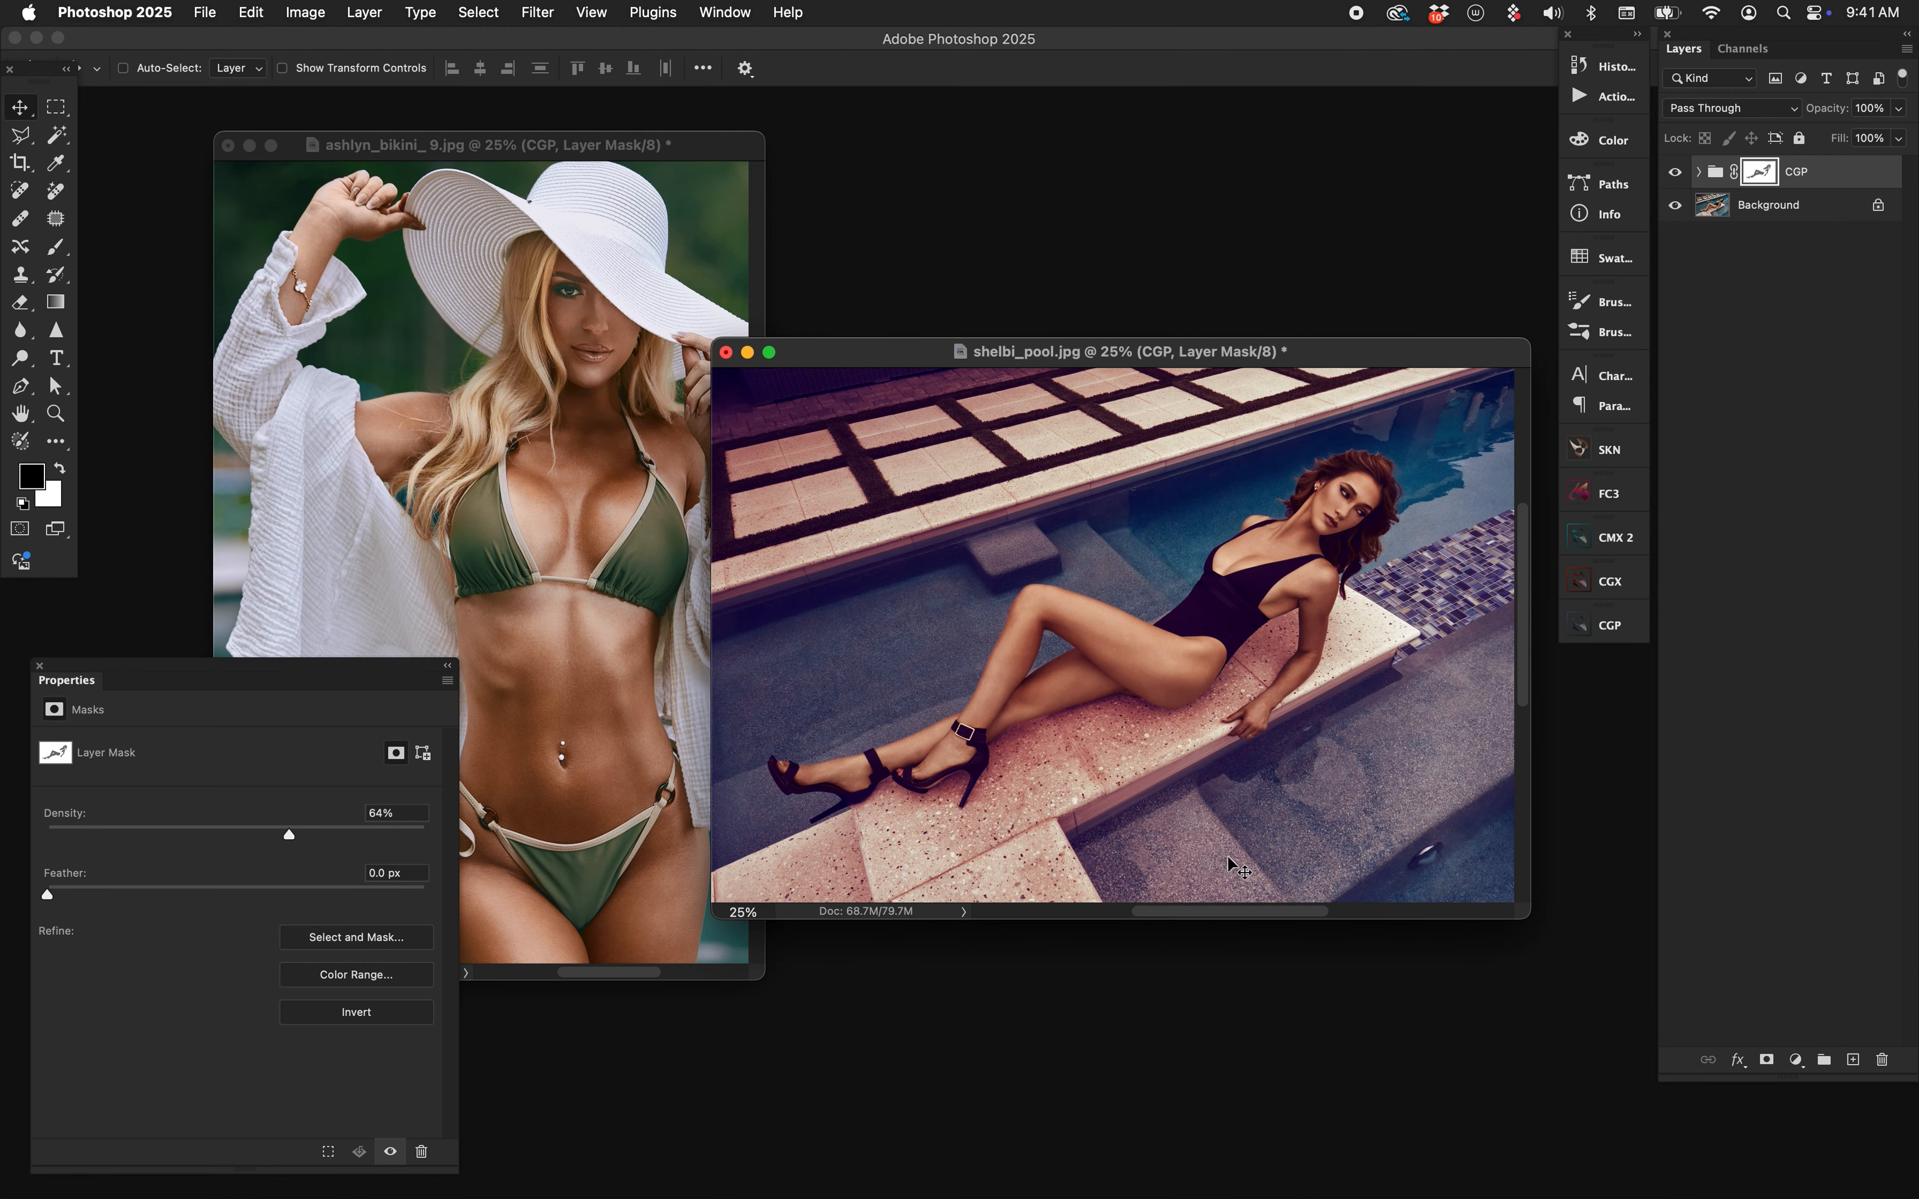